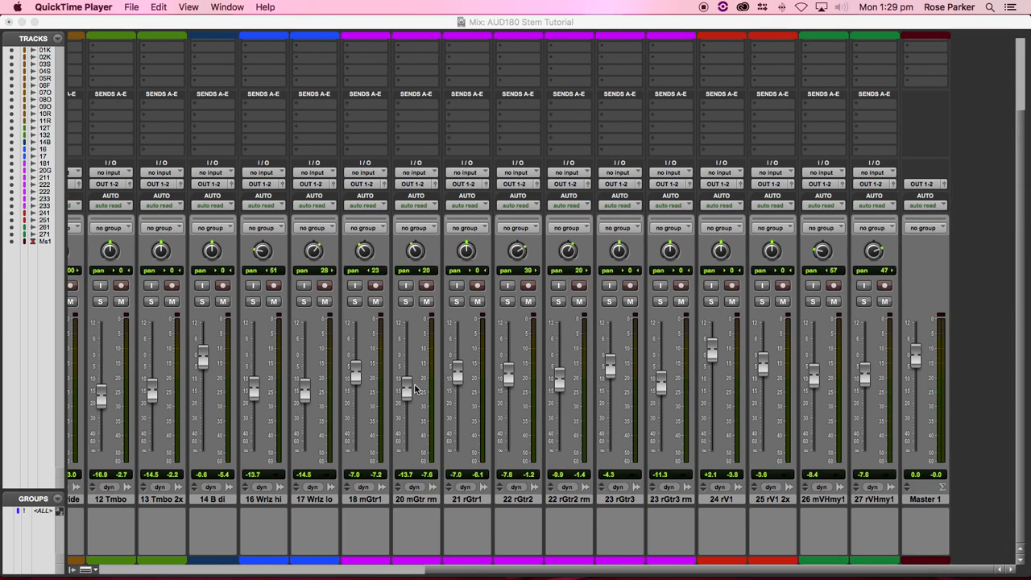
Look over all mixer channels from 01 K in through to Master 1
scroll(467, 392, "left", 10)
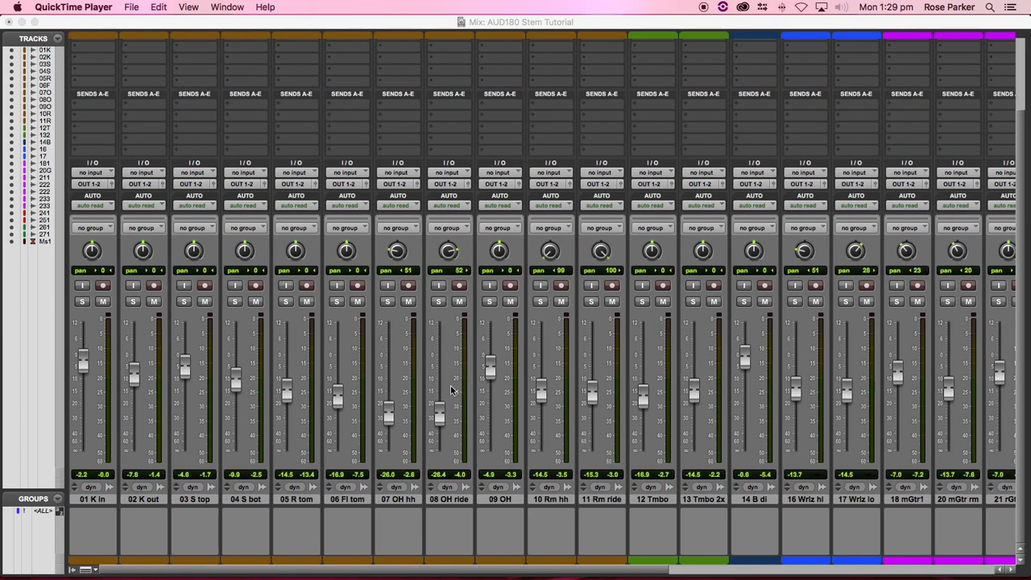
scroll(385, 378, "right", 10)
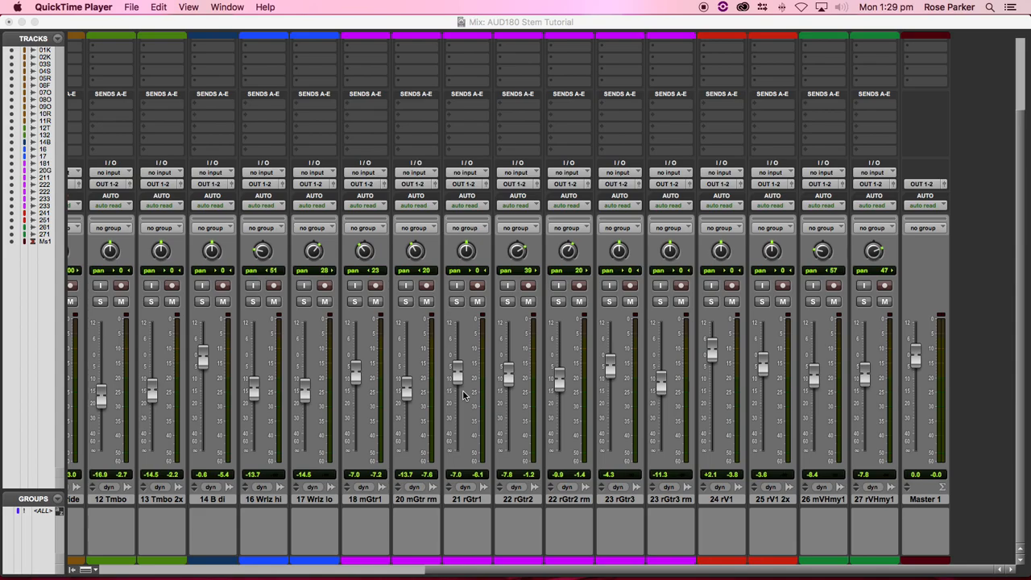
left_click(994, 326)
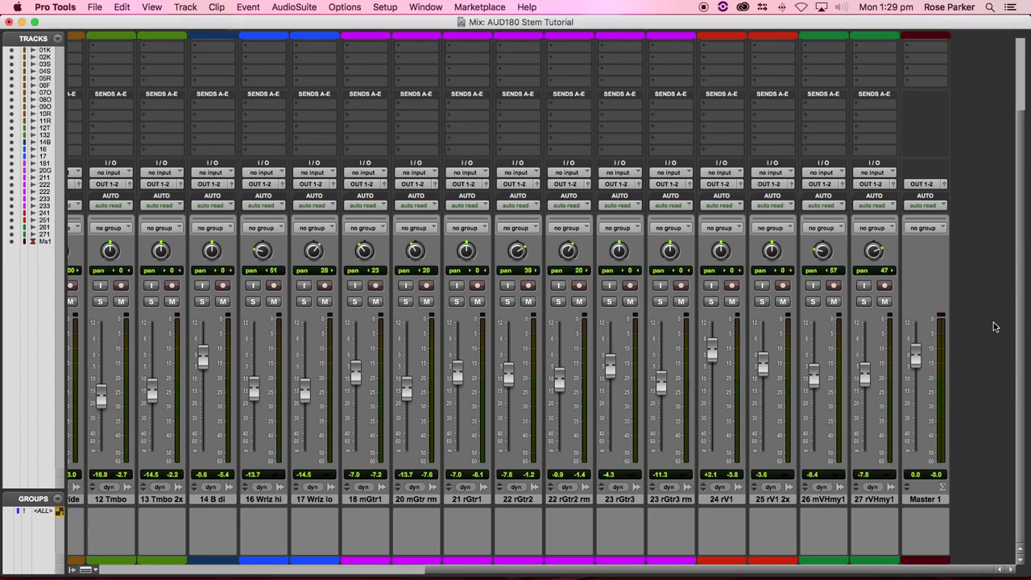
Show the Edit window with the whole song in view and examine the clips on every track down to Master 1
key("super+equal")
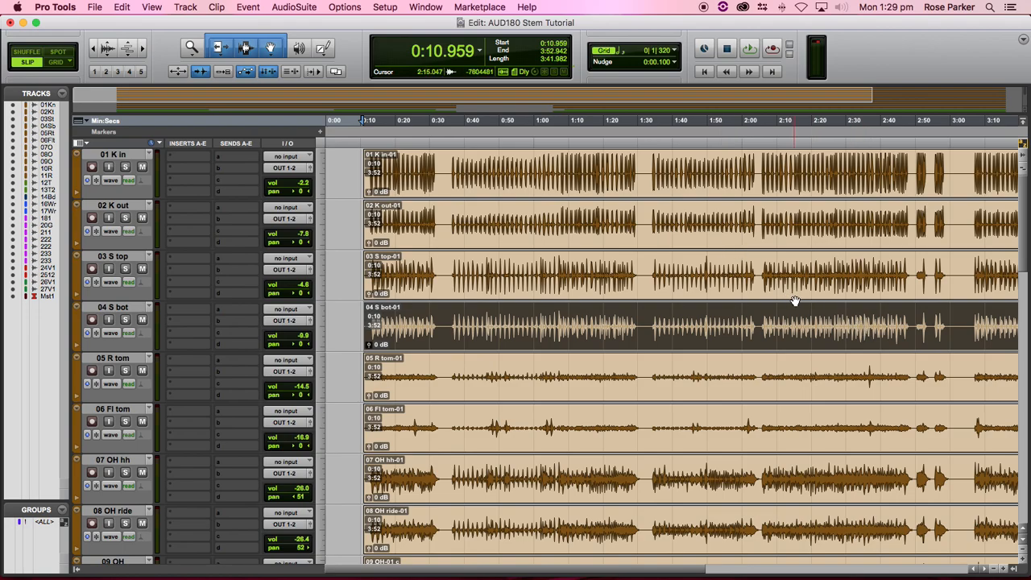
key("r")
left_click(778, 249)
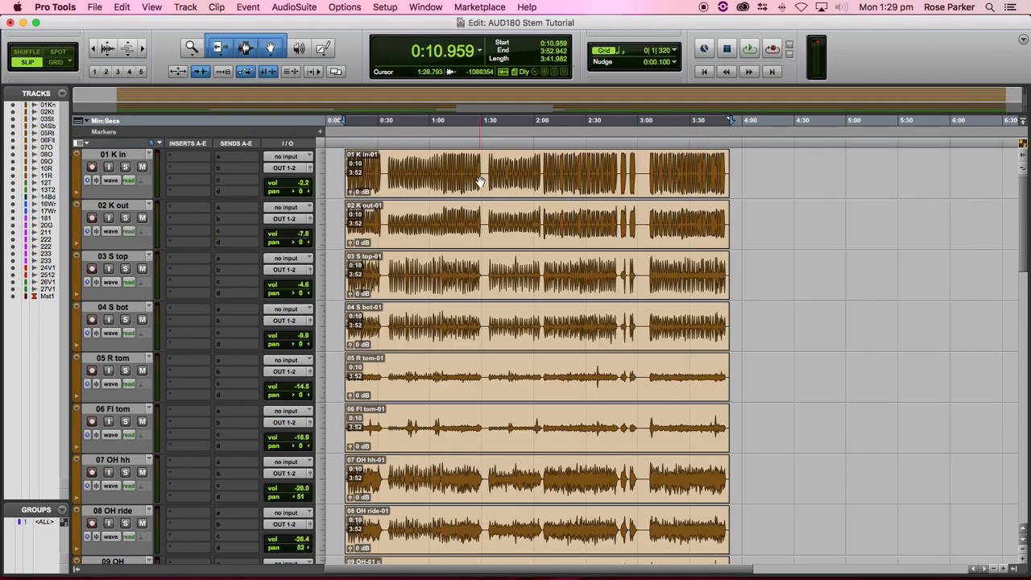
scroll(479, 181, "down", 6)
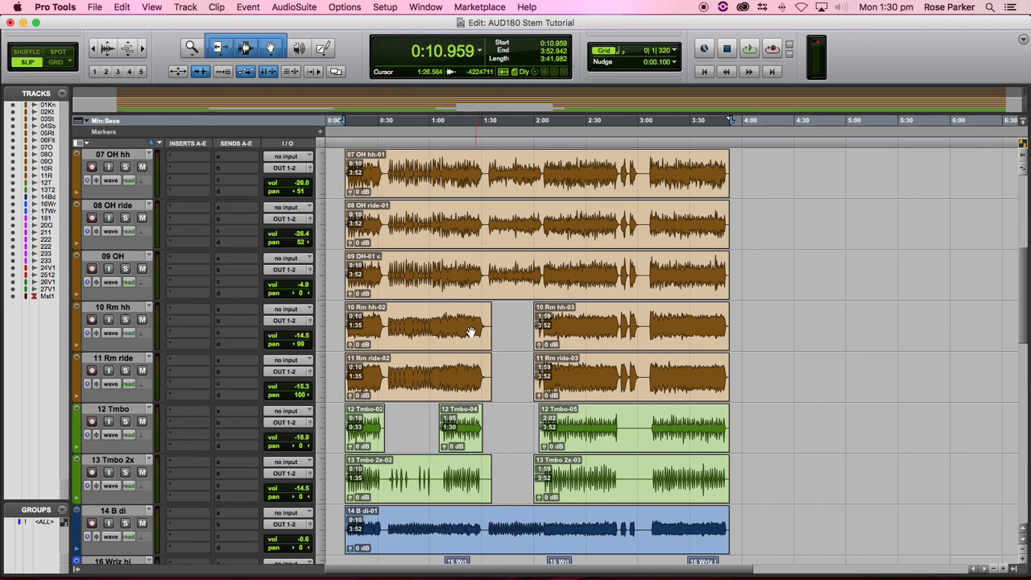
scroll(563, 358, "down", 1)
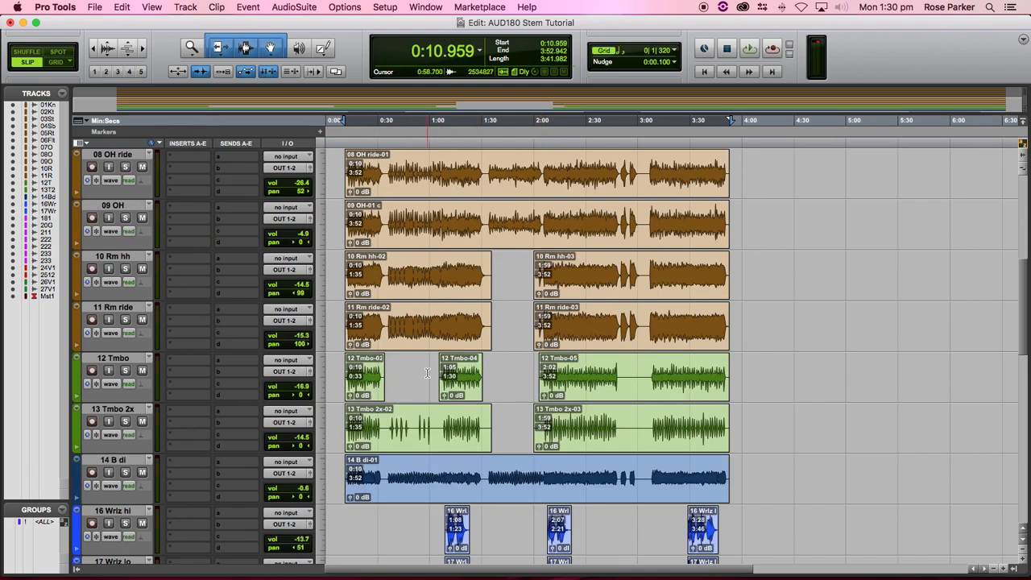
scroll(426, 372, "down", 1)
scroll(427, 373, "down", 3)
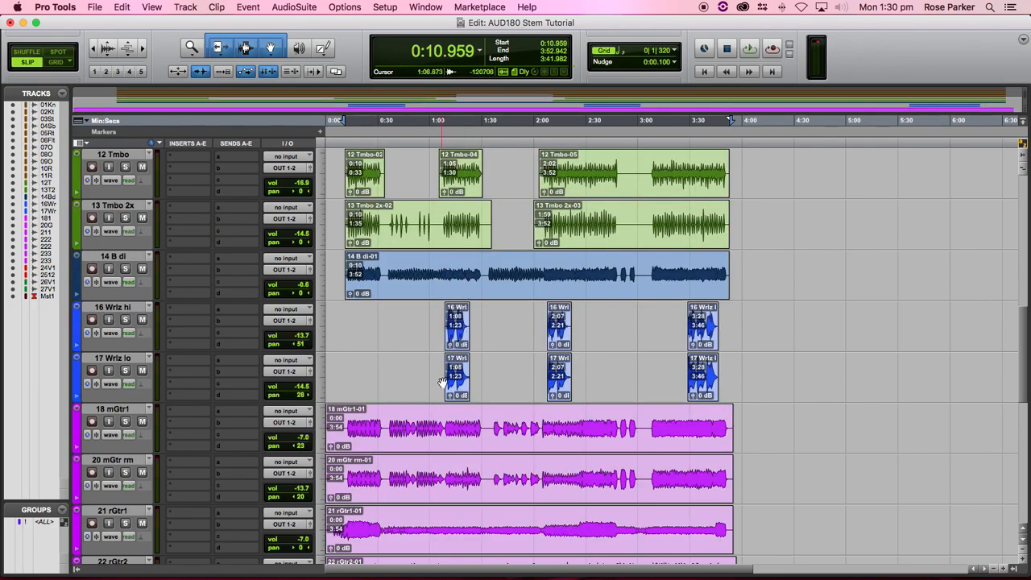
scroll(441, 381, "down", 5)
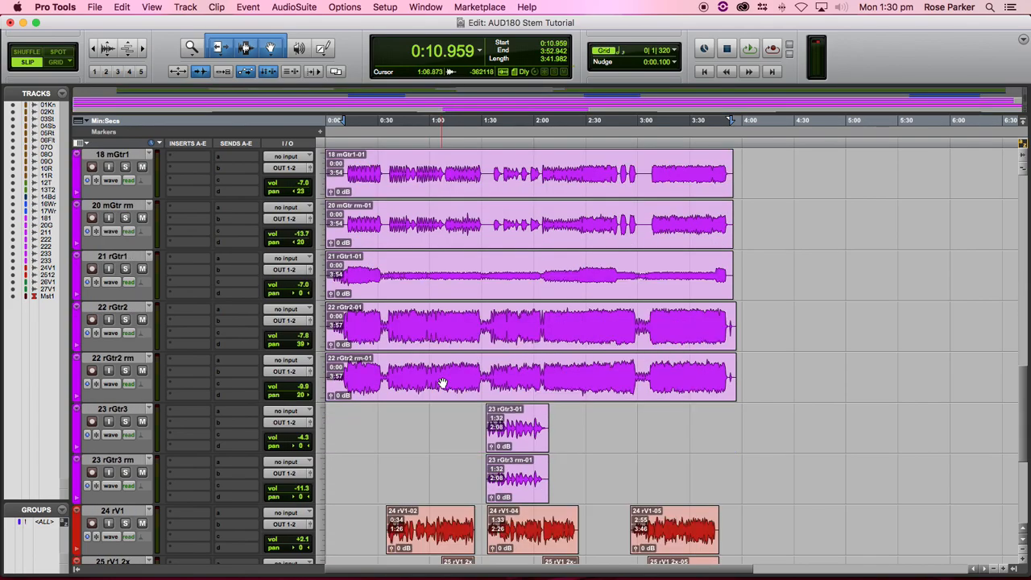
scroll(442, 384, "down", 3)
scroll(523, 357, "down", 3)
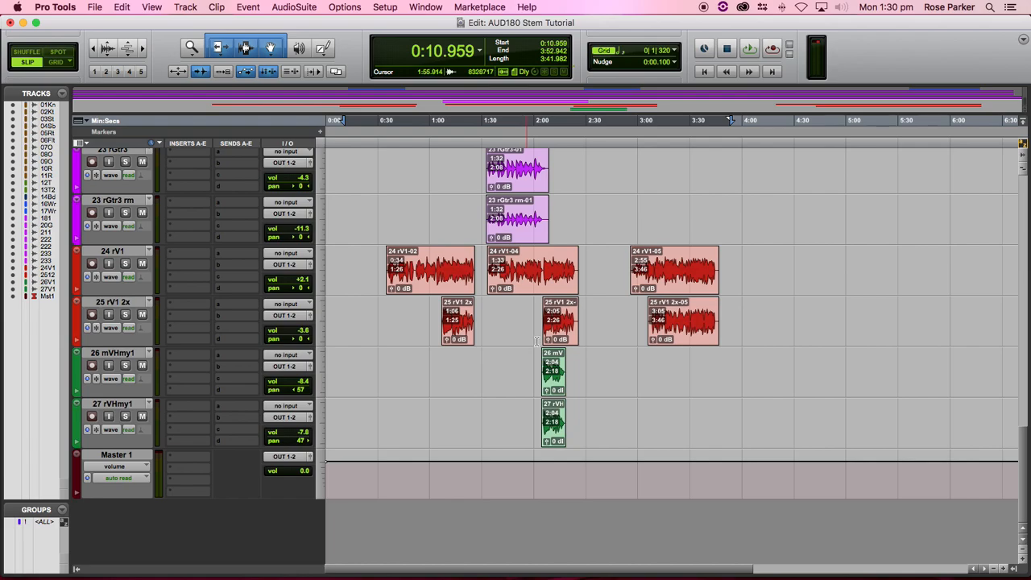
scroll(483, 415, "up", 15)
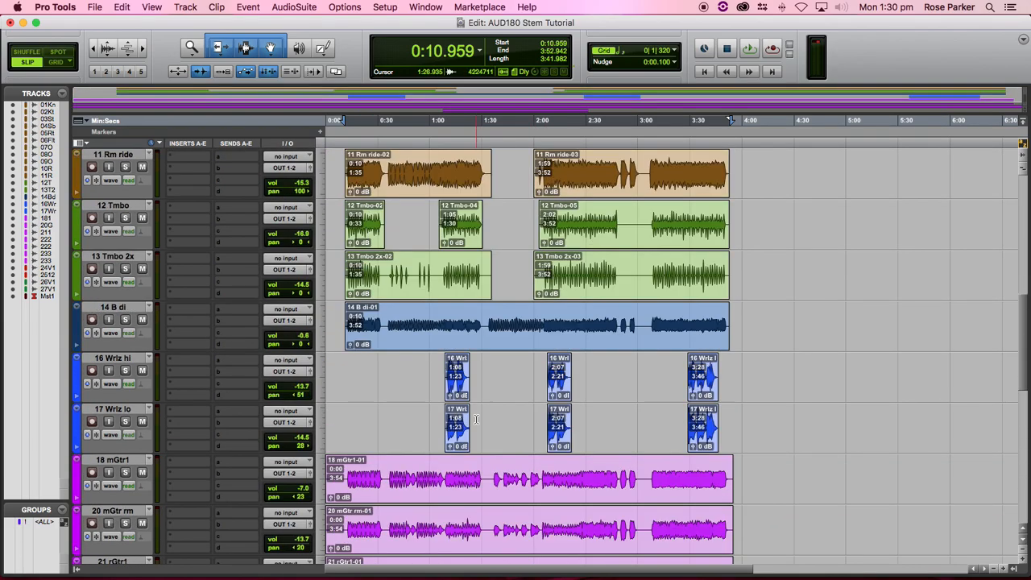
Play the song from about 0:12 for a few seconds and stop
left_click(347, 138)
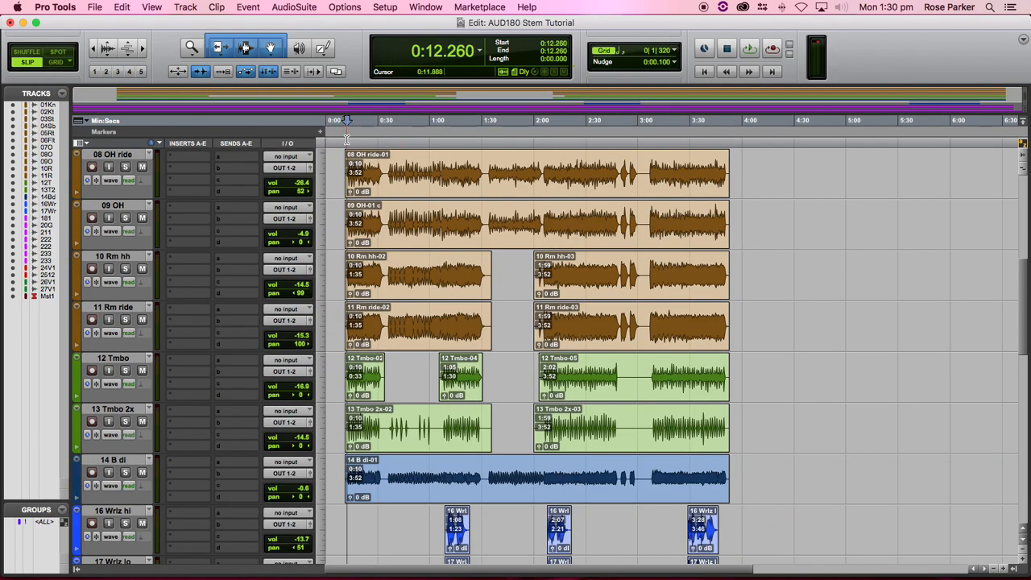
key("space")
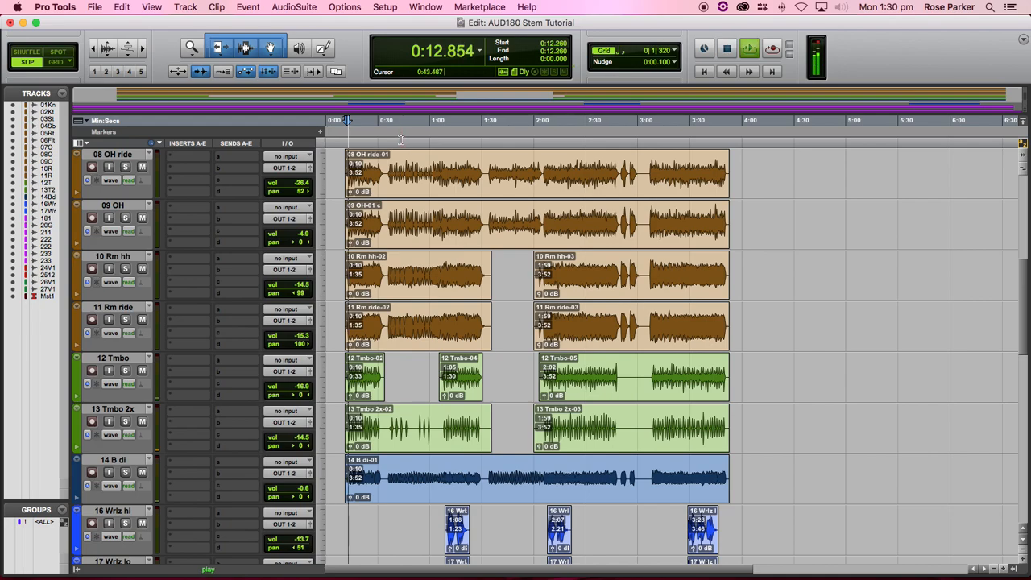
scroll(400, 139, "right", 5)
scroll(400, 139, "left", 5)
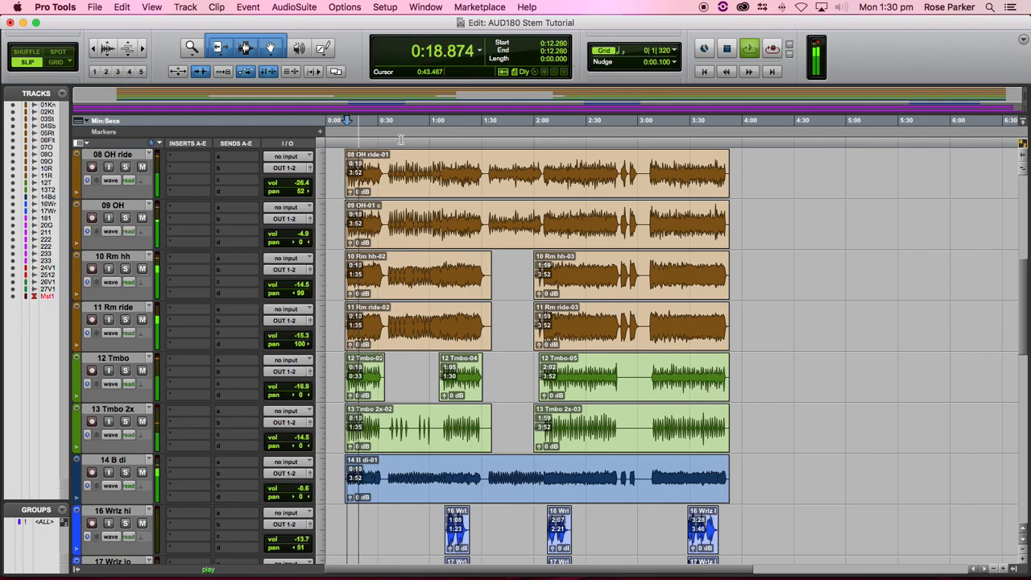
key("space")
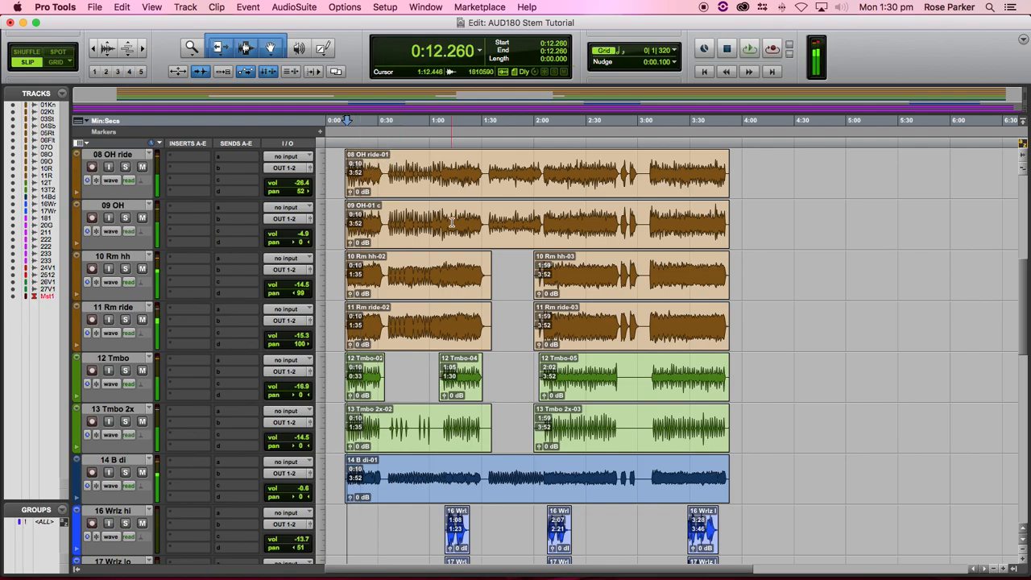
Play the section starting at about 1:11, watching the Master 1 meter, and stop
scroll(402, 242, "down", 15)
left_click(449, 143)
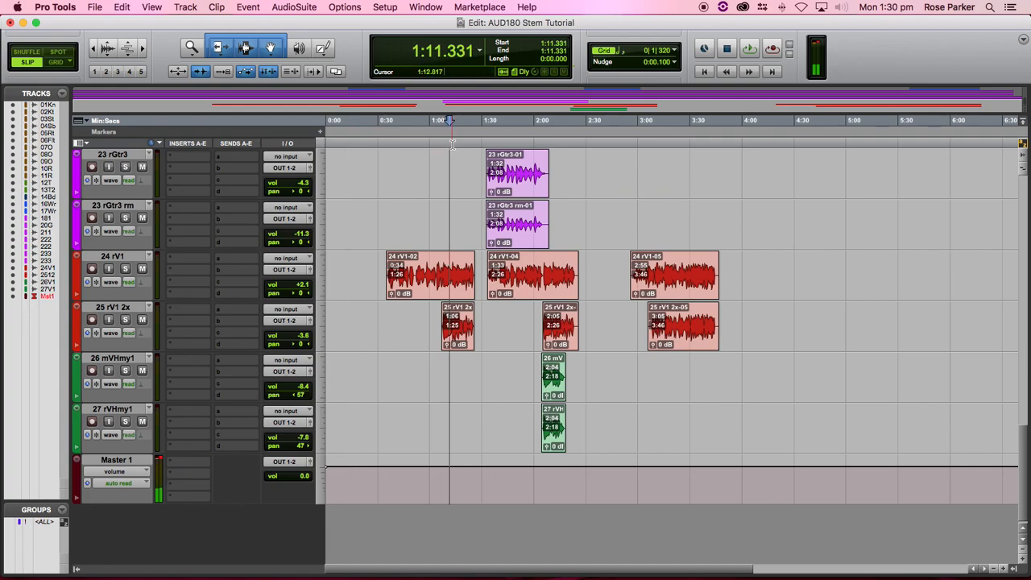
key("space")
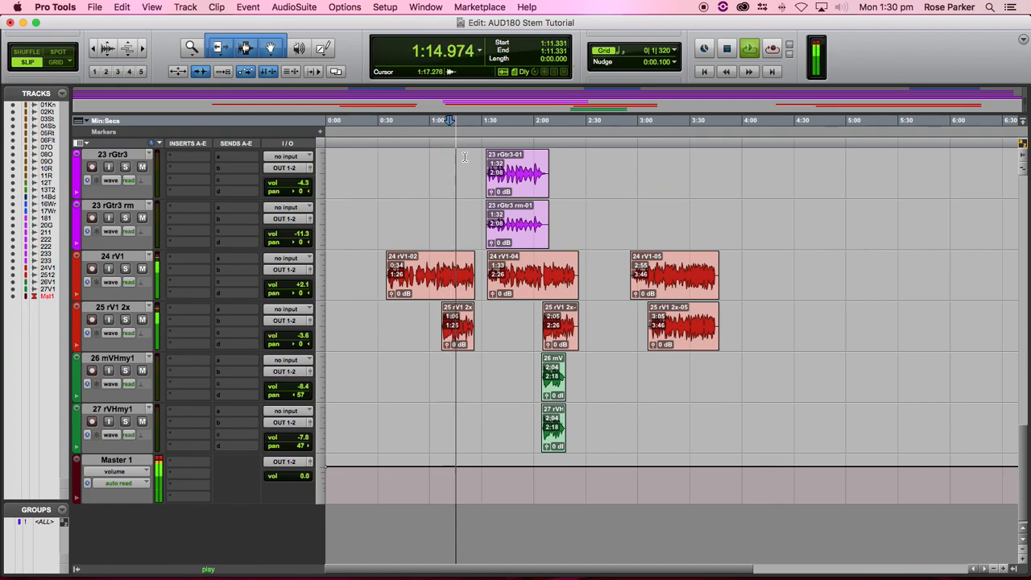
key("space")
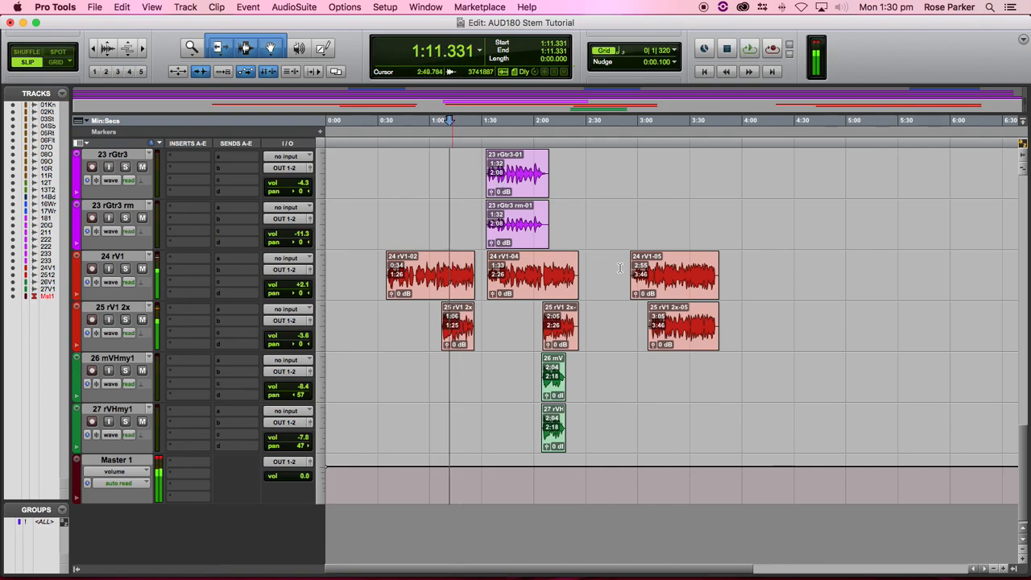
Return to the Mix window and check the peak levels of all channels and Master 1
key("super+equal")
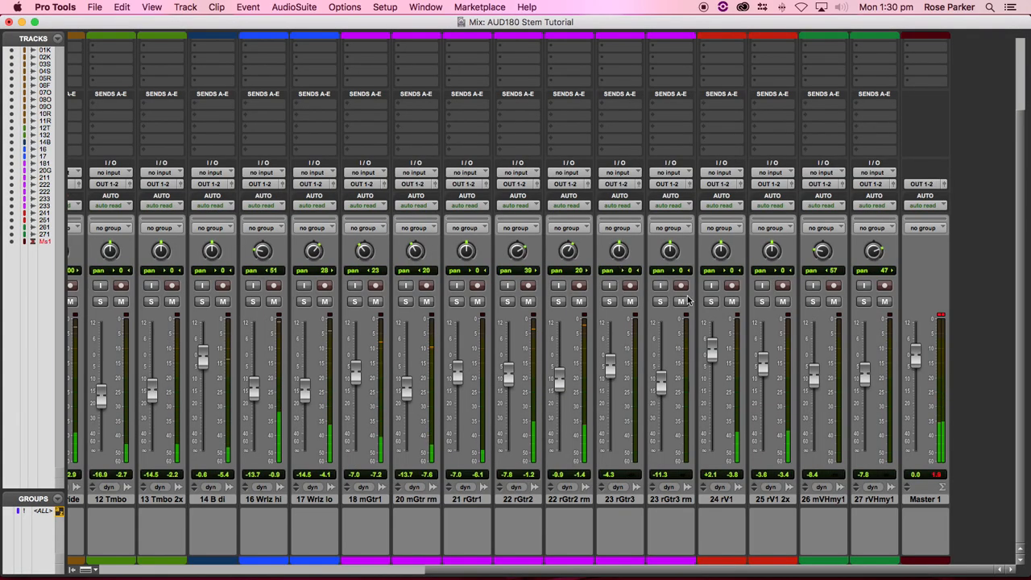
scroll(669, 293, "left", 10)
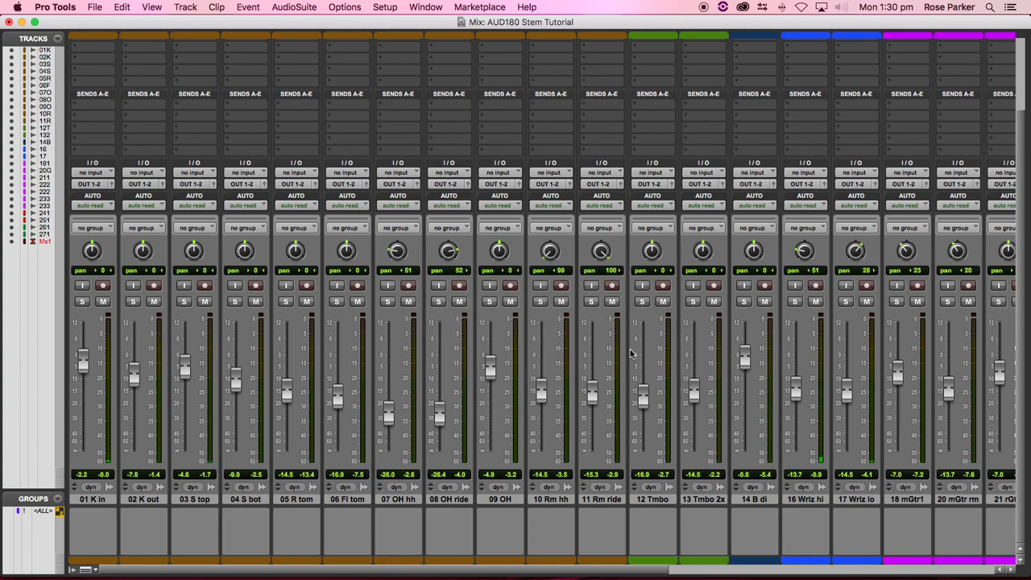
scroll(630, 353, "right", 10)
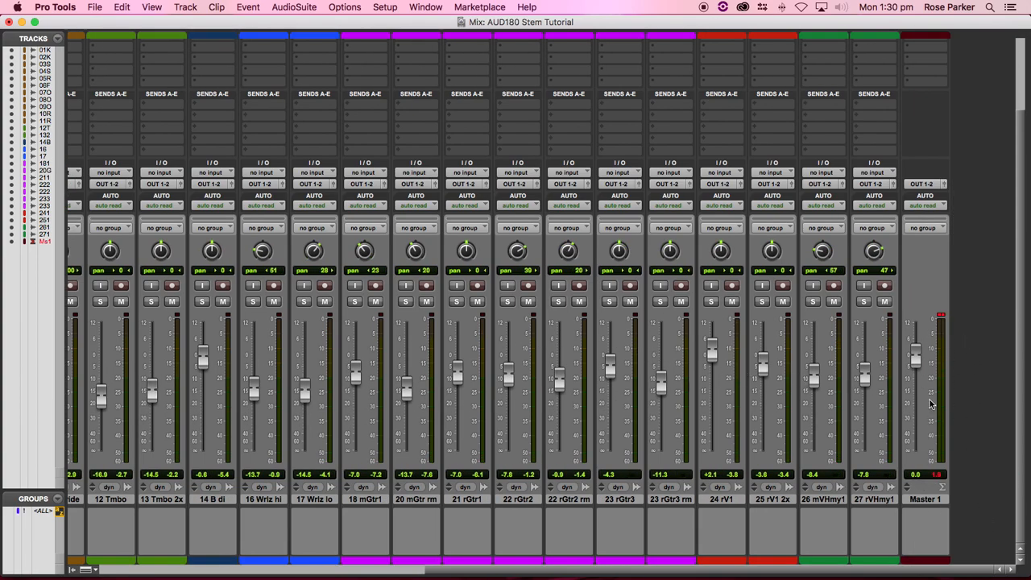
scroll(922, 437, "left", 10)
scroll(918, 435, "right", 10)
Group all tracks from 01 K in to 27 rVHmy1, leaving out Master 1, as a Mix/Edit group named "Everything"
left_click(868, 500)
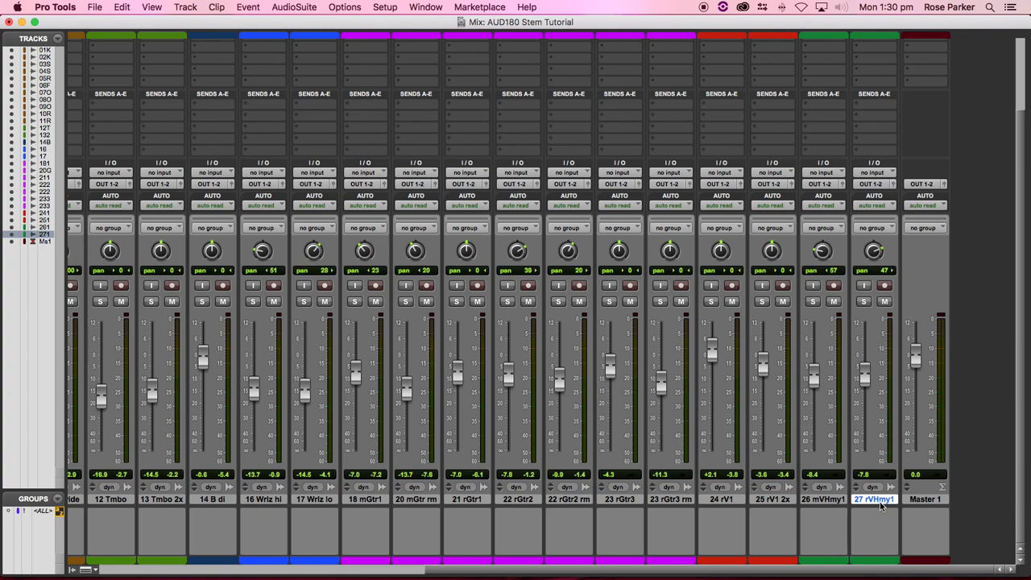
scroll(841, 500, "left", 10)
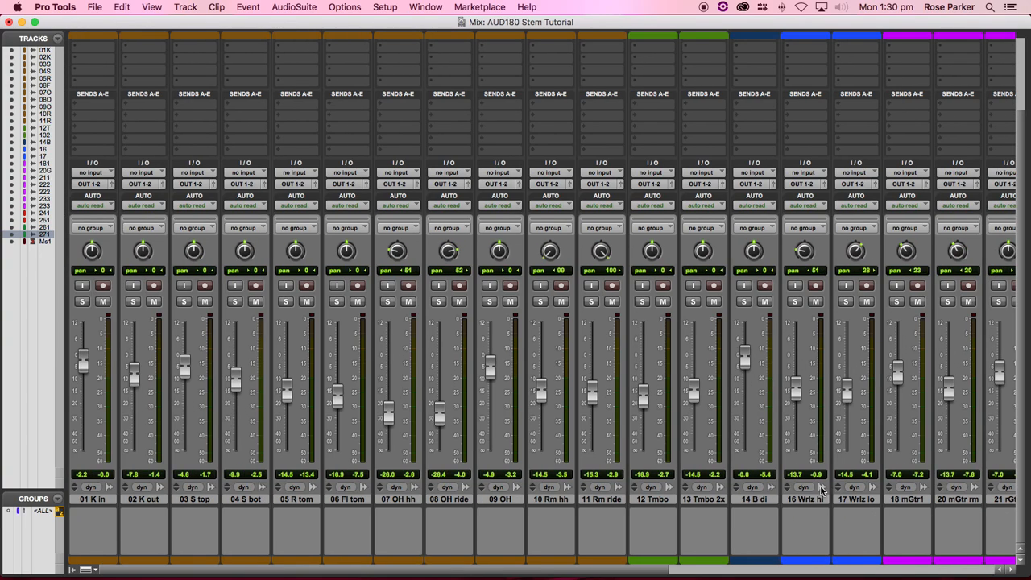
left_click(104, 500, "shift")
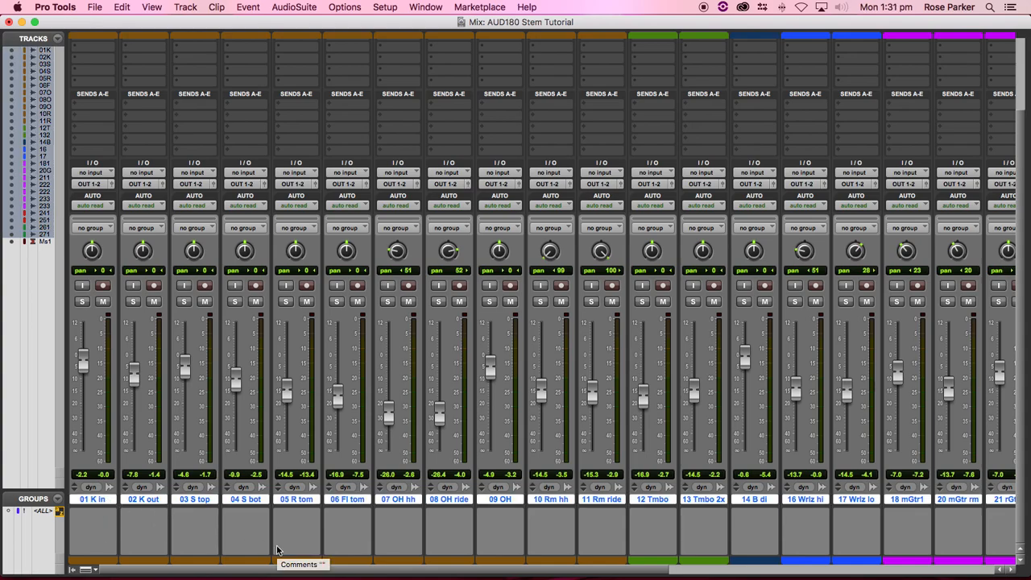
key("super+g")
type("Everything")
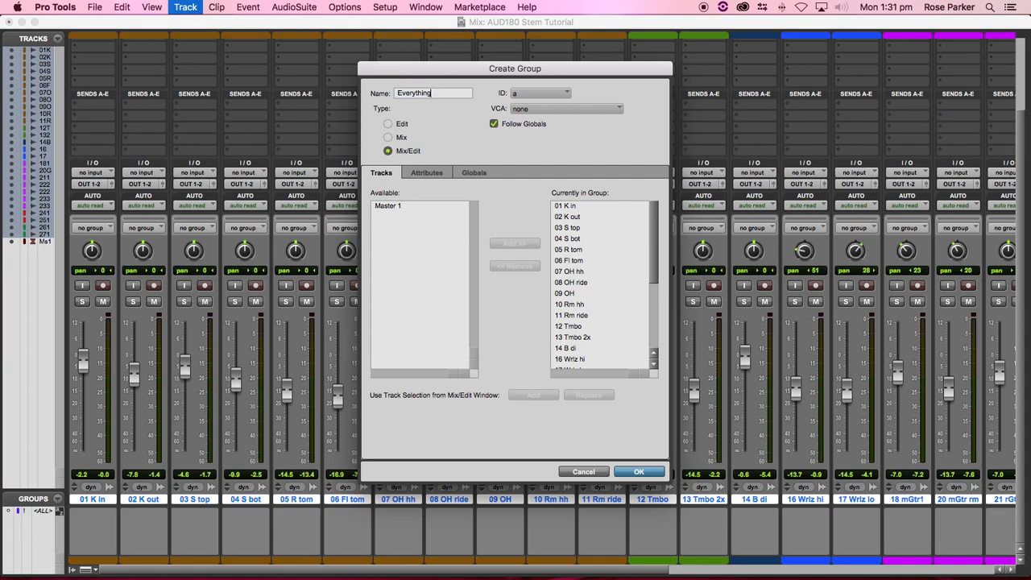
key("Return")
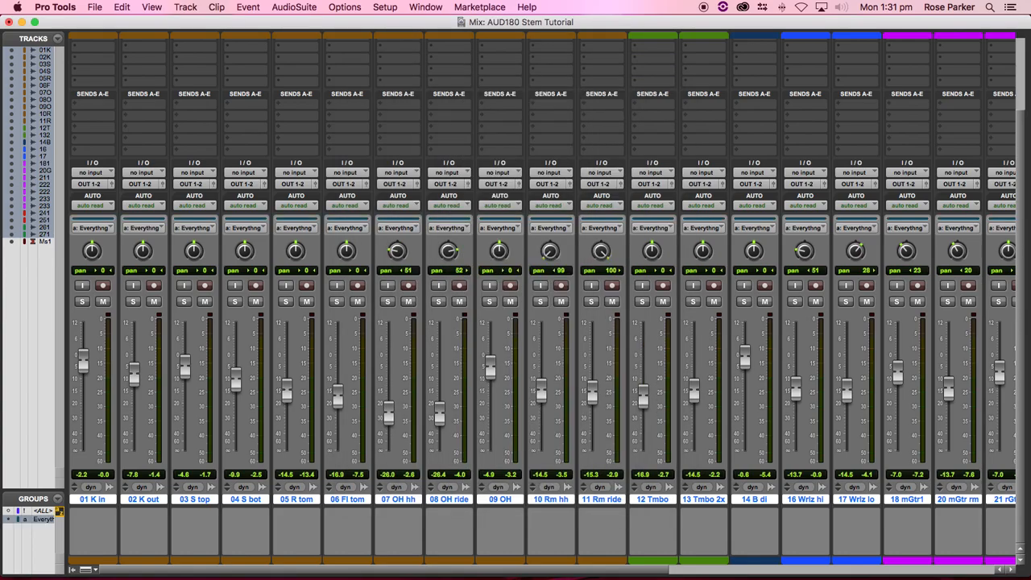
Lower all faders in the Everything group together until 27 rVHmy1 sits at -16.6 dB, and review the channels
scroll(578, 507, "right", 10)
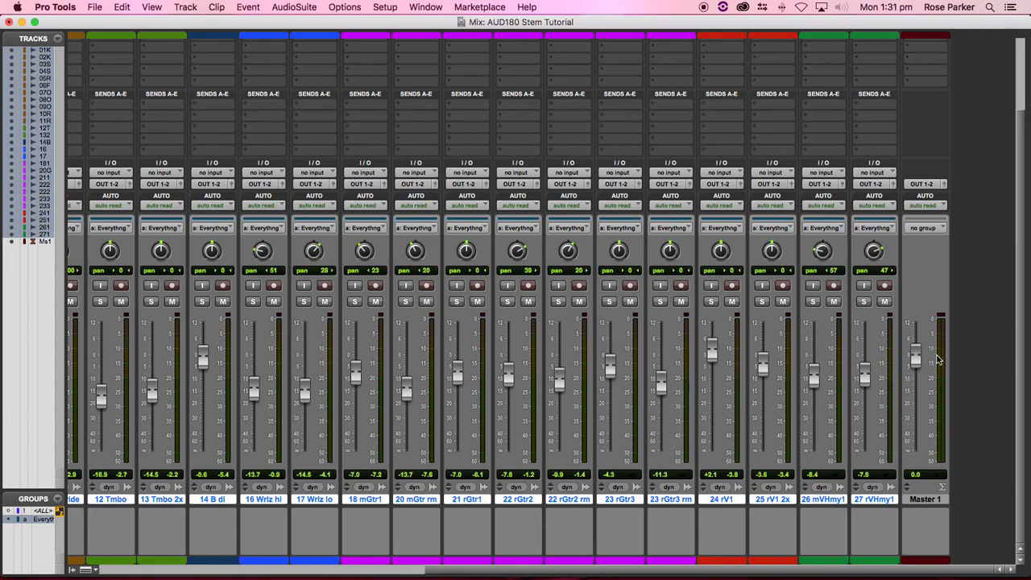
left_click_drag(859, 381, 865, 404)
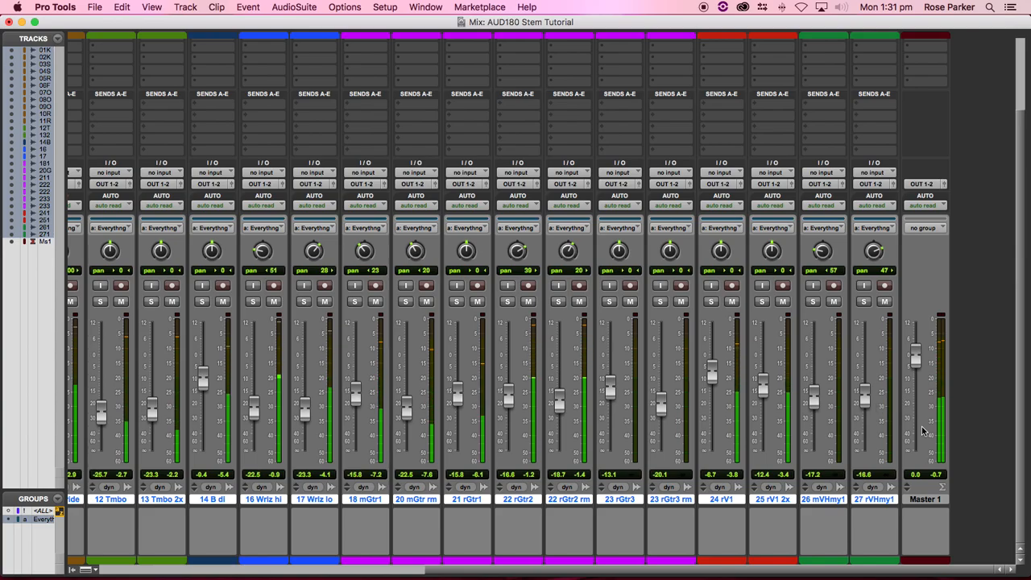
scroll(946, 388, "left", 10)
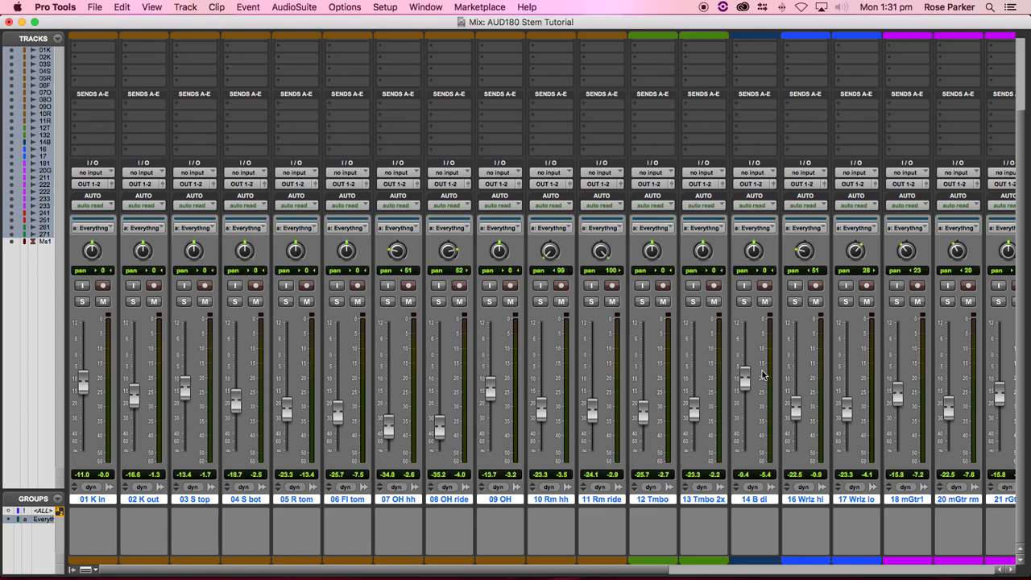
scroll(586, 367, "right", 10)
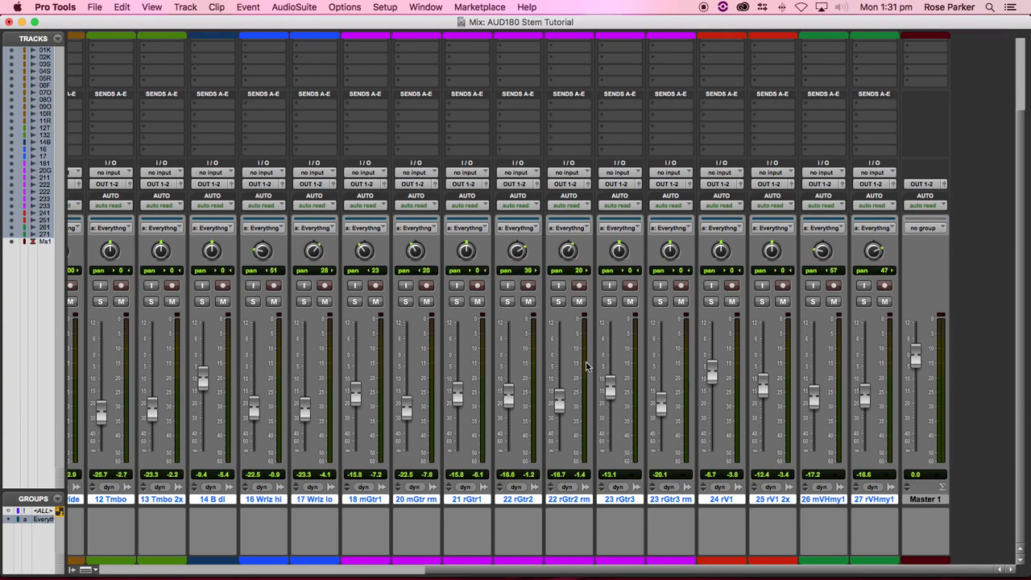
Show the Edit window and examine the grouped tracks from 01 K in down to Master 1
key("super+equal")
scroll(665, 386, "up", 3)
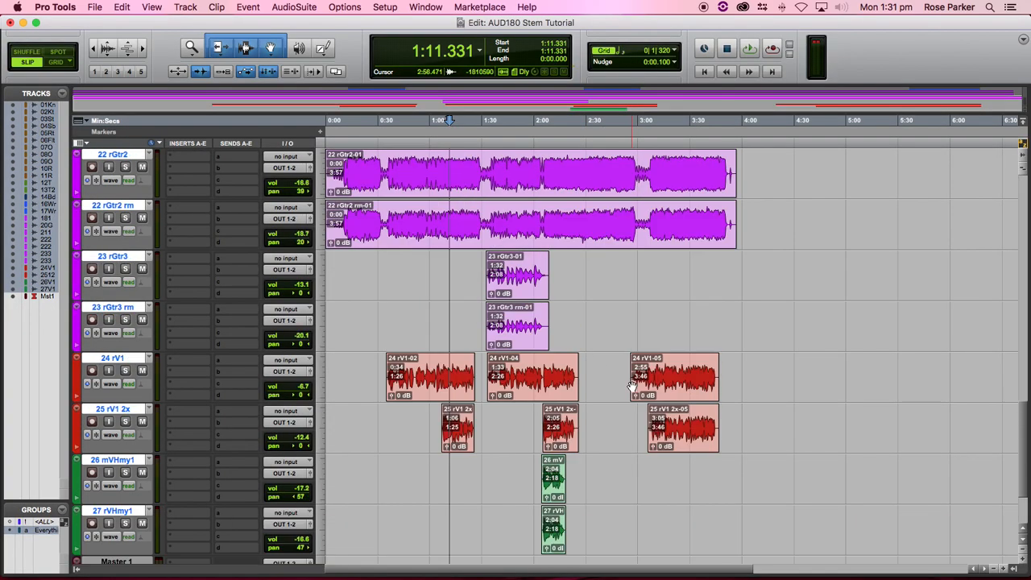
scroll(722, 393, "up", 15)
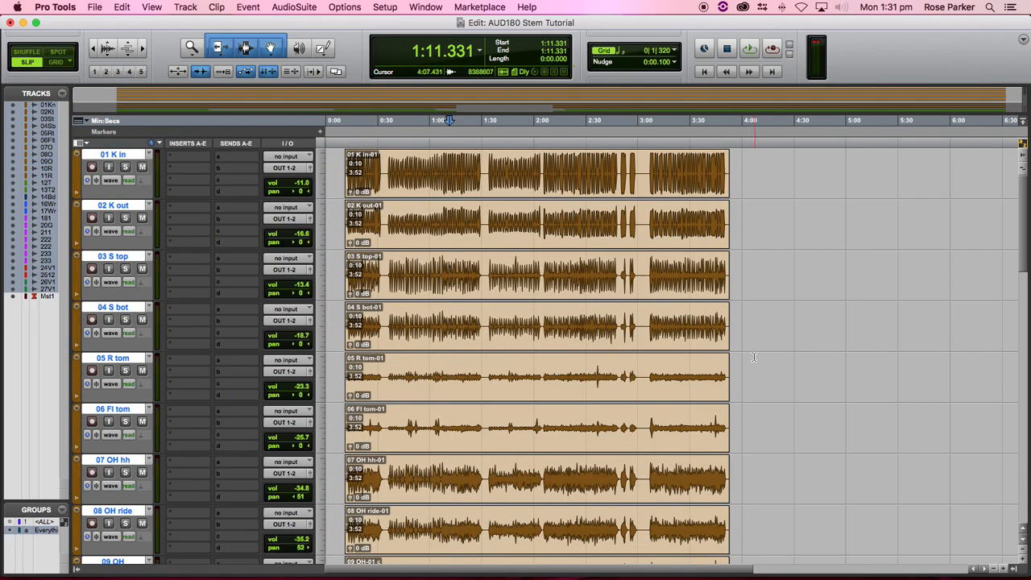
scroll(719, 360, "down", 2)
scroll(722, 361, "down", 8)
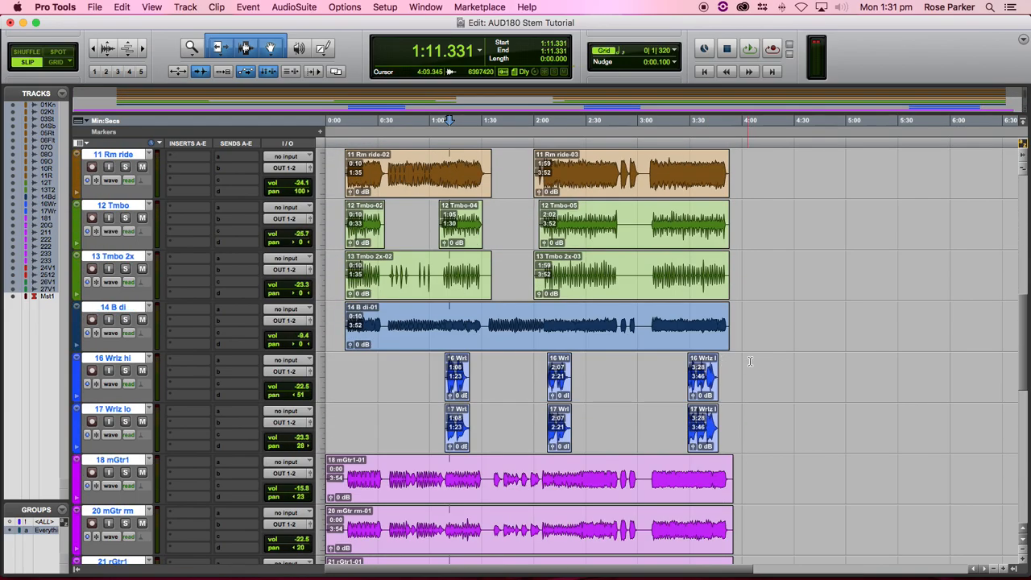
scroll(737, 378, "down", 11)
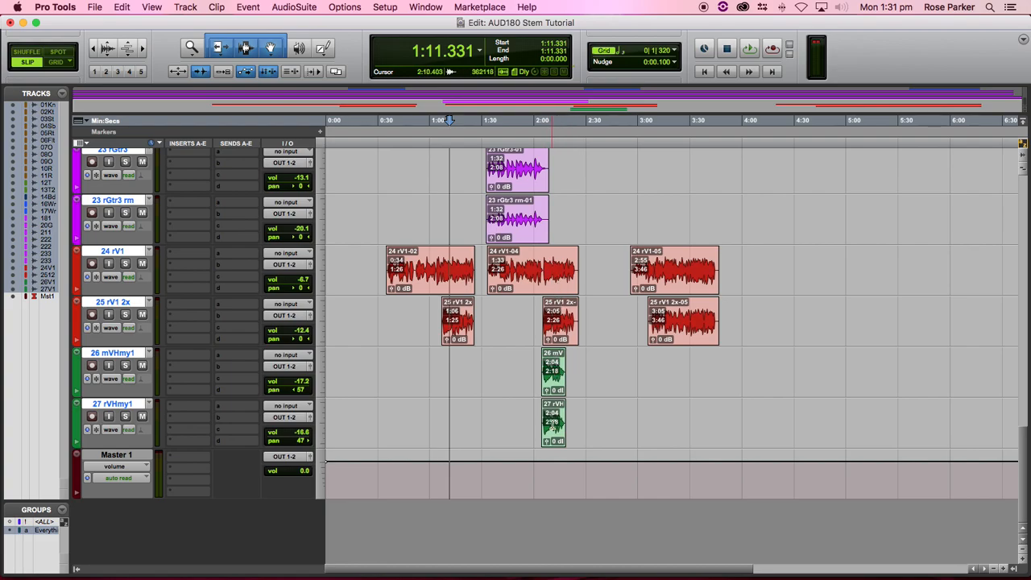
scroll(563, 379, "up", 6)
scroll(575, 381, "down", 6)
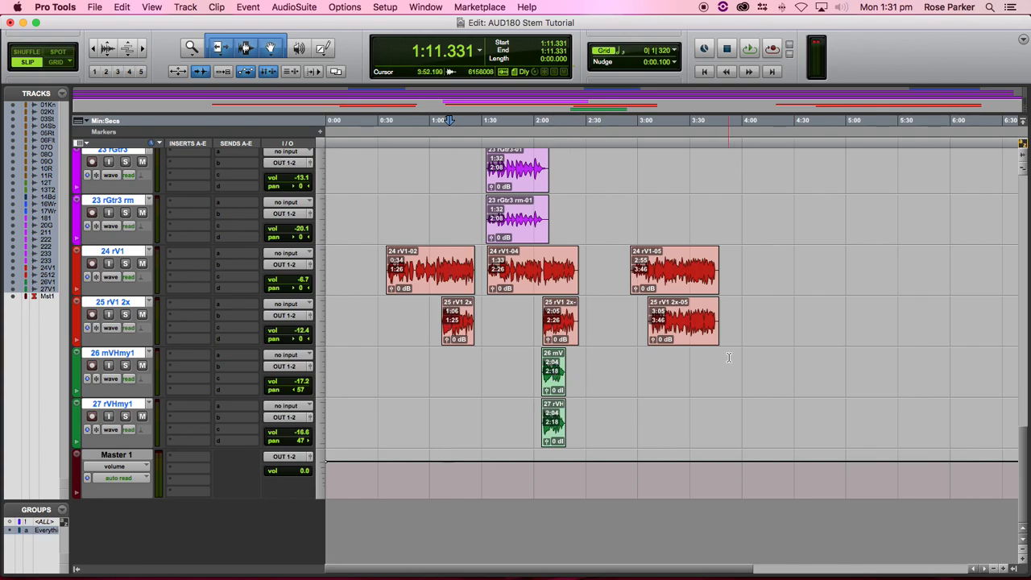
Deactivate the Everything group and place the edit cursor on track 27 rVHmy1 at about 3:49
left_click(726, 416)
left_click(725, 416)
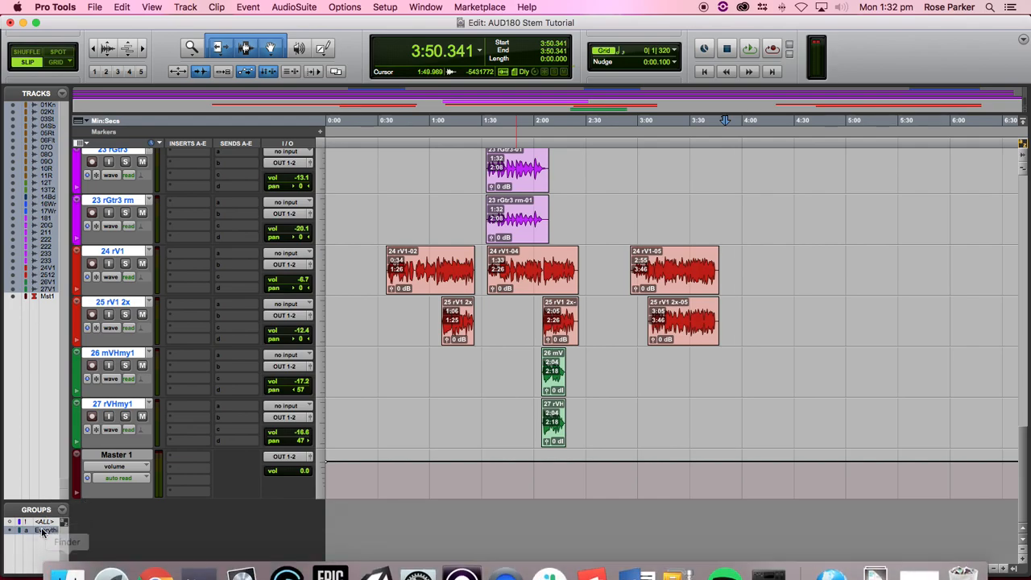
left_click(723, 416)
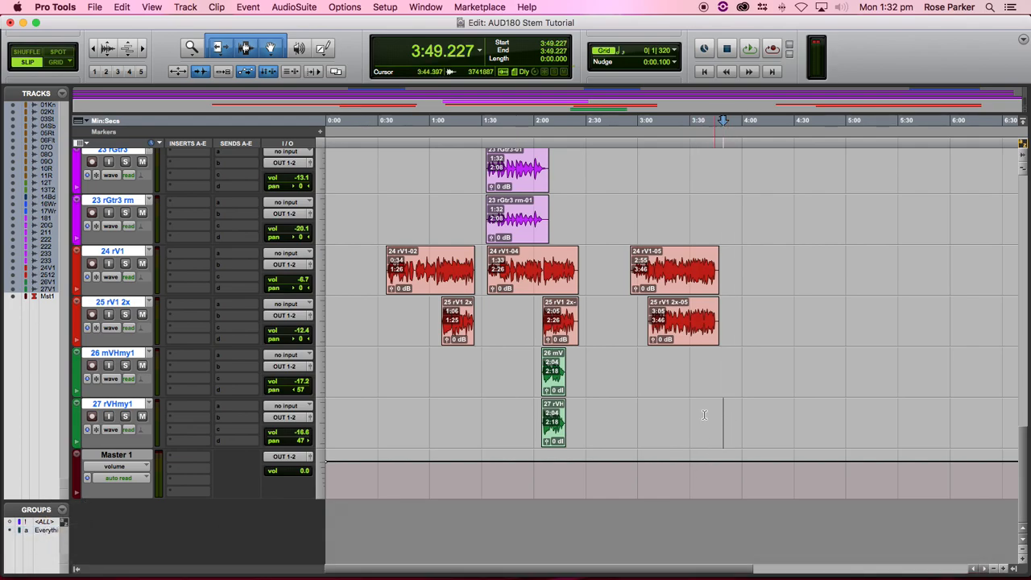
Consolidate an empty range from about 2:41 to 3:11 on track 27 rVHmy1, then delete the resulting blank clip
left_click_drag(605, 417, 657, 418)
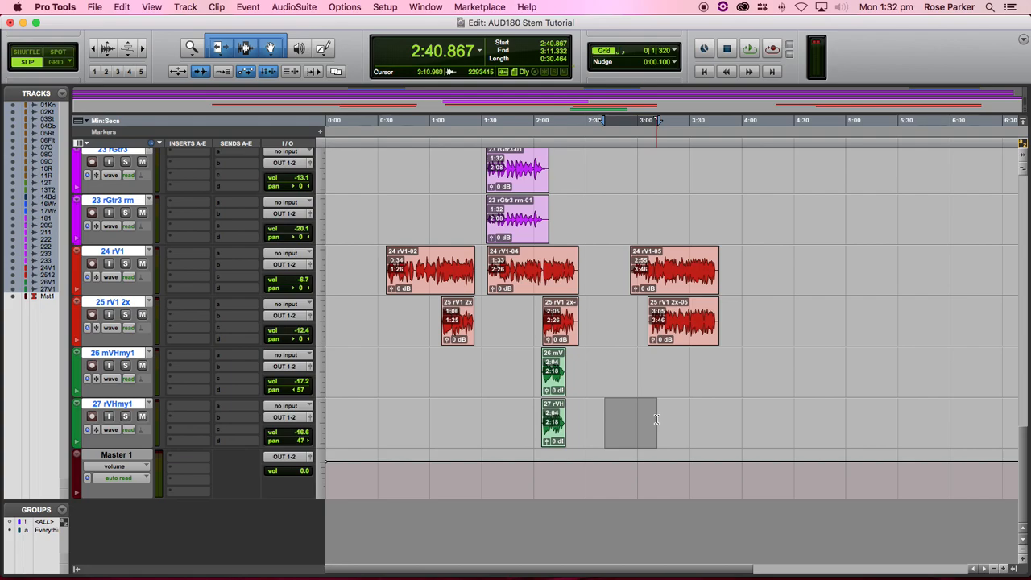
key("alt+shift+3")
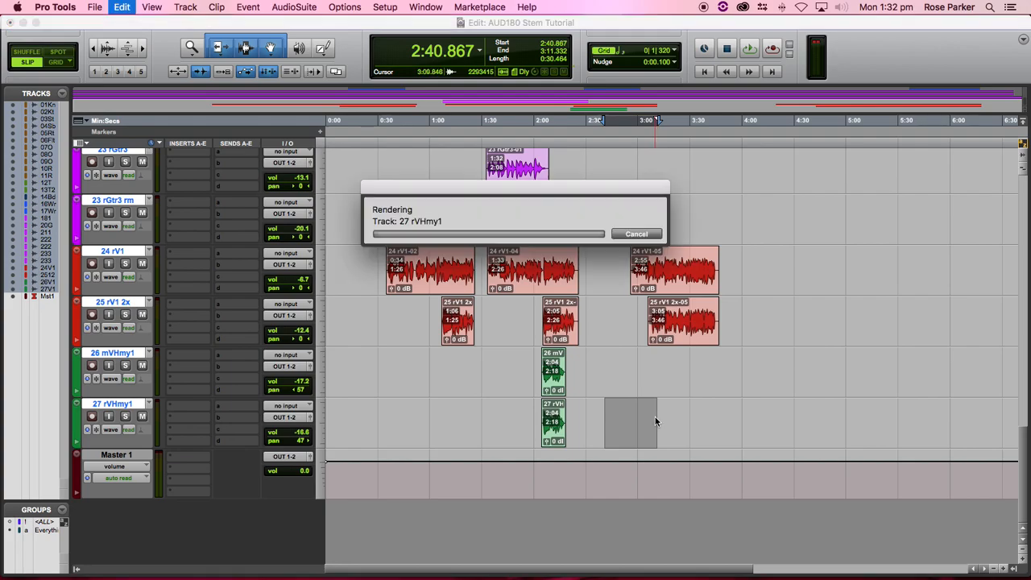
mouse_move(636, 439)
left_mouse_down()
mouse_move(689, 435)
mouse_move(595, 435)
mouse_move(647, 434)
left_mouse_up()
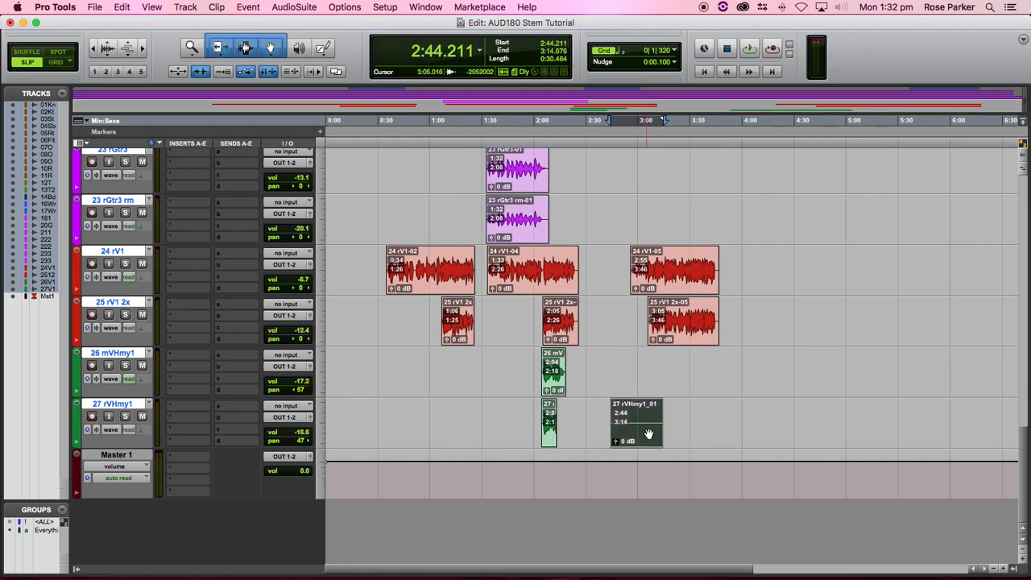
key("Delete")
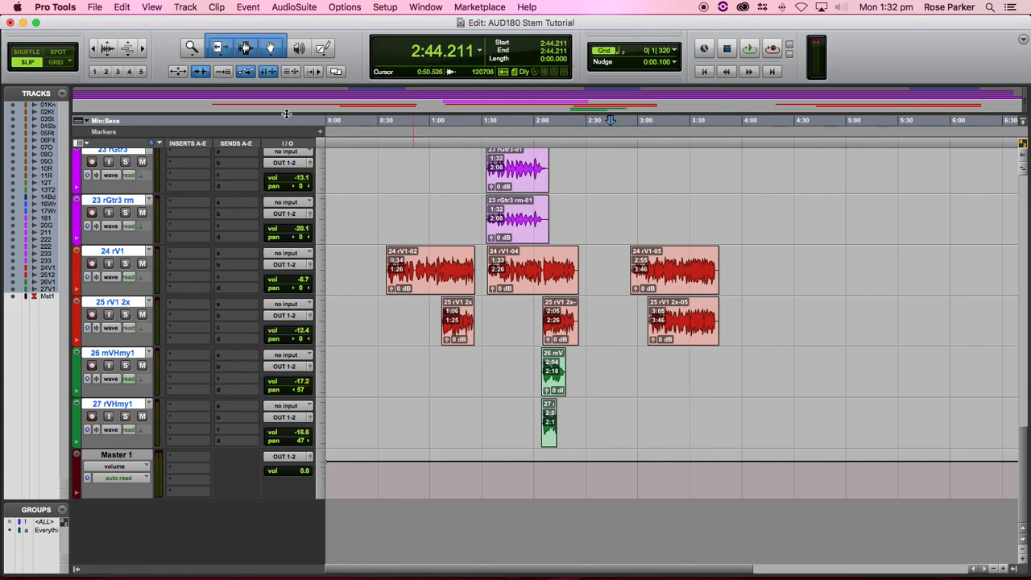
Try consolidating track 27 rVHmy1 from about 1:25 to 2:52, undo it, repeat the consolidation and undo again
left_click_drag(625, 419, 473, 419)
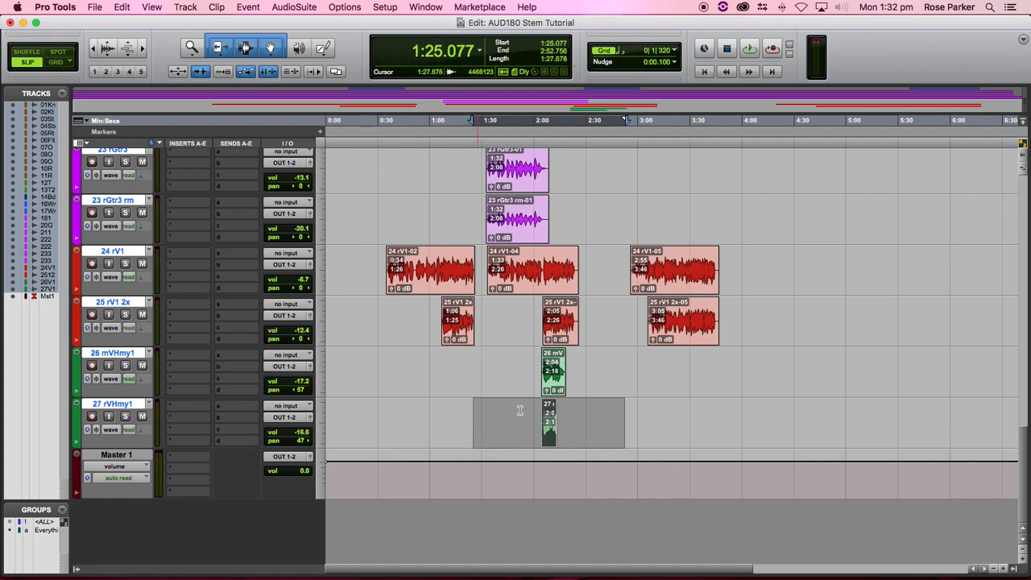
left_click(120, 7)
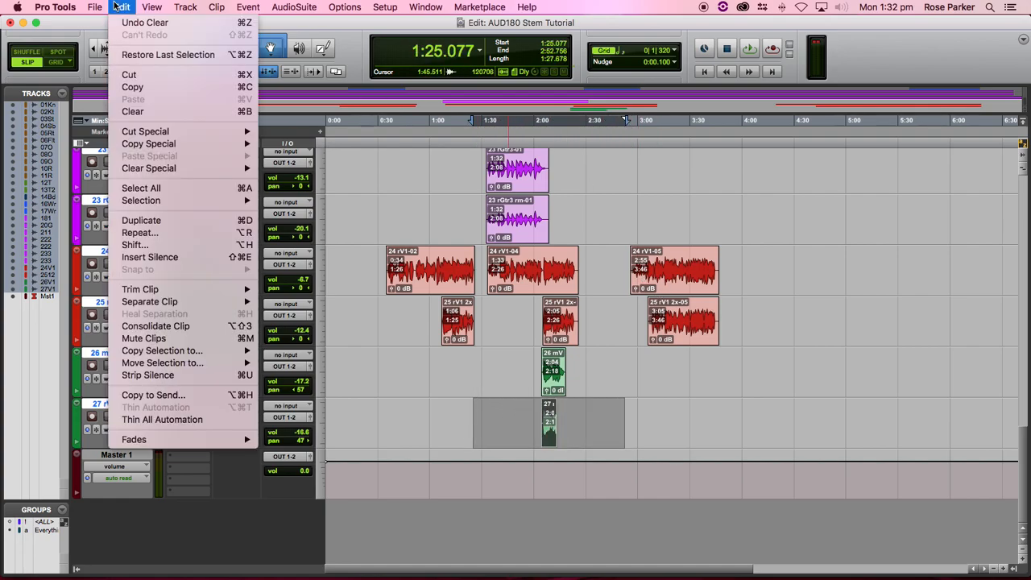
left_click(165, 328)
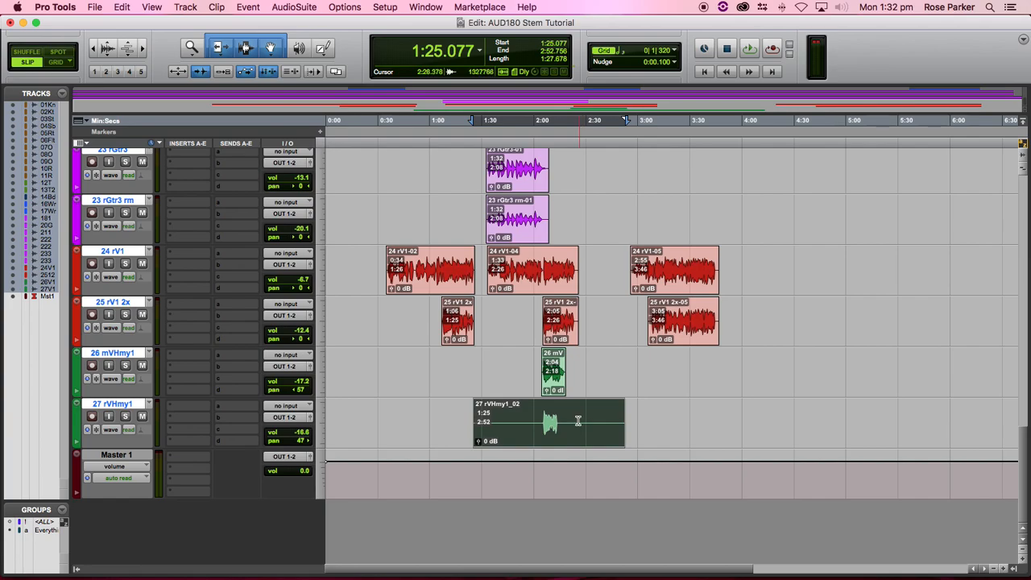
key("super+z")
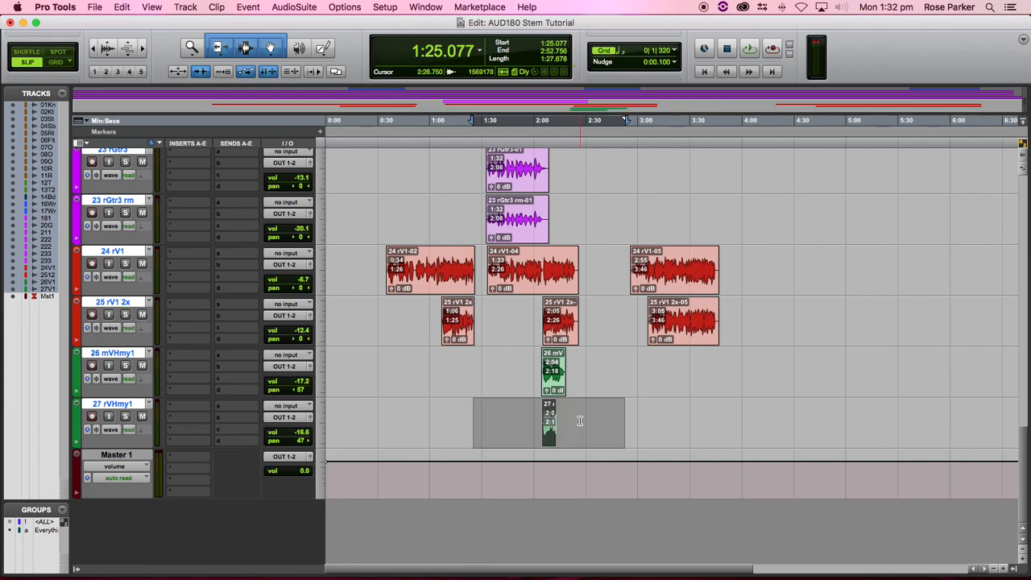
key("alt+shift+3")
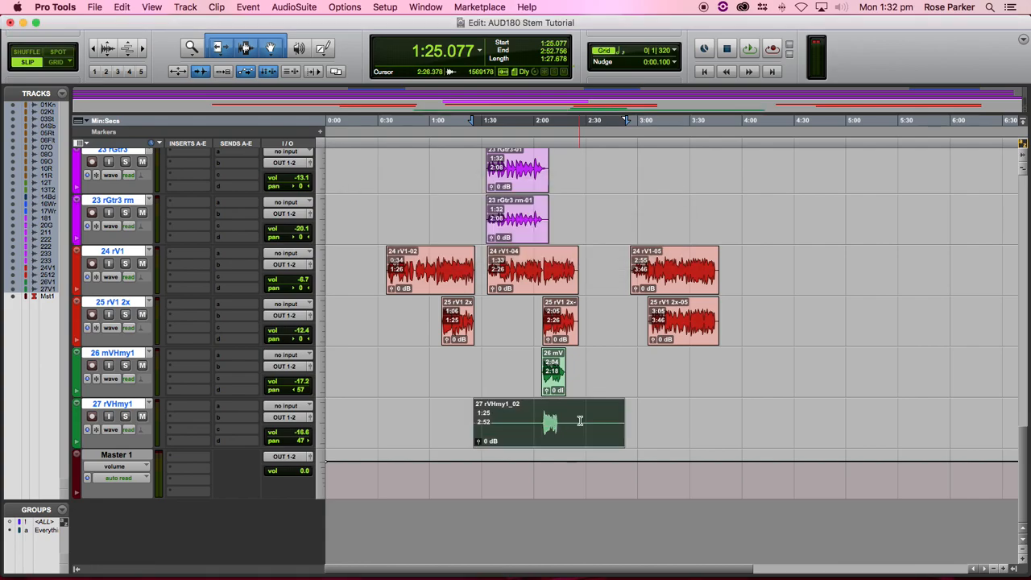
key("super+z")
Select track 26 mVHmy1 from the session start to about 3:04 and look over the tracks above it
left_click(713, 417)
left_click(735, 418)
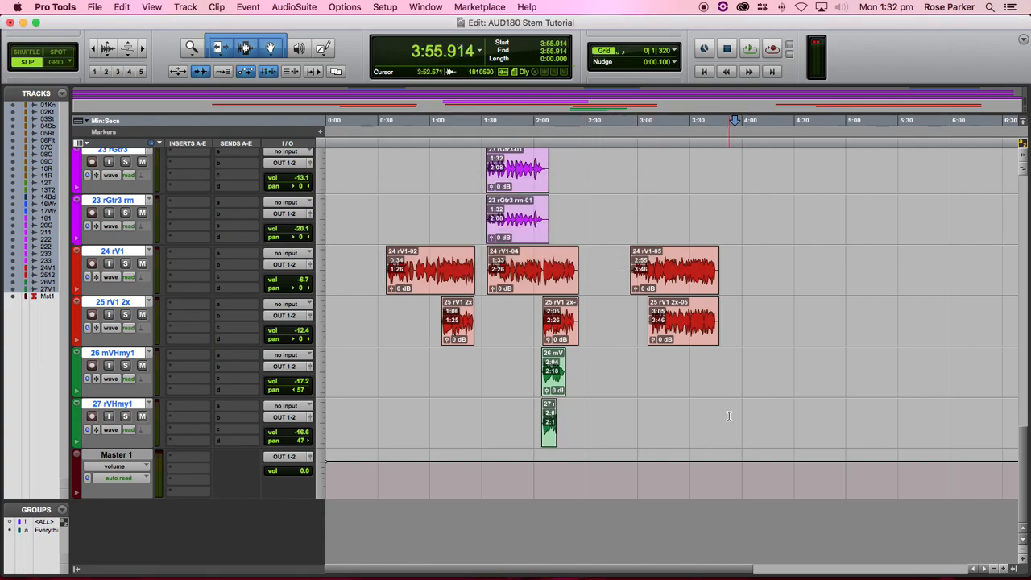
left_click_drag(728, 422, 302, 381)
left_click(753, 378)
left_click_drag(644, 364, 225, 361)
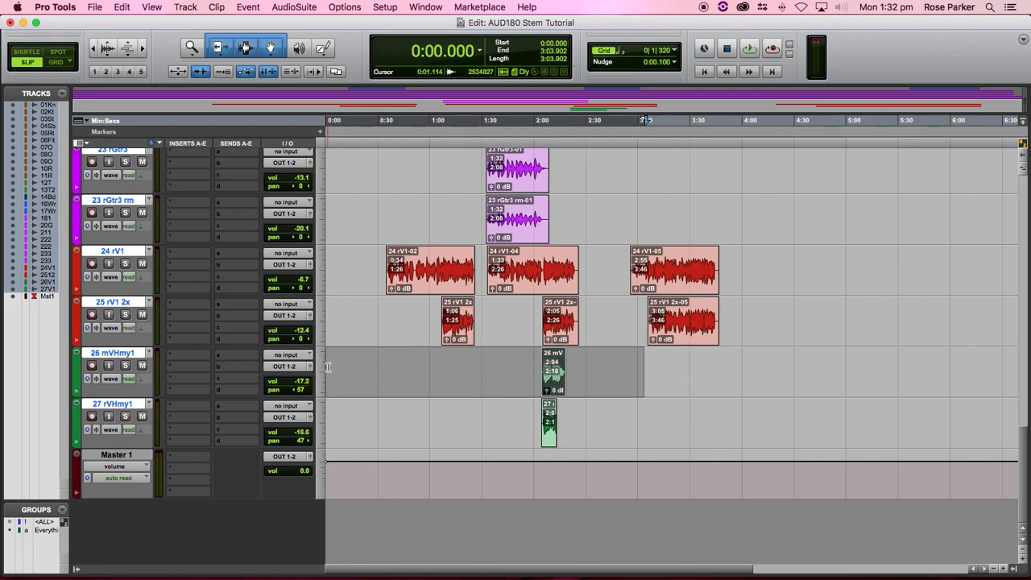
scroll(331, 366, "up", 10)
scroll(331, 366, "up", 5)
scroll(332, 365, "down", 15)
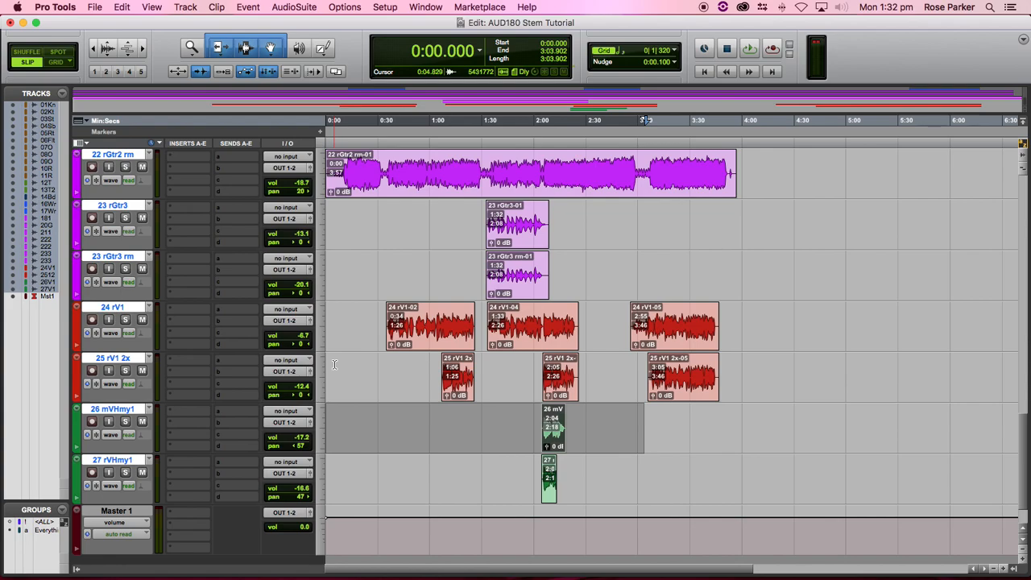
Consolidate track 26 mVHmy1 from 0:00 to about 3:54 and track 27 rVHmy1 from 0:00 to about 3:25
left_click(714, 410)
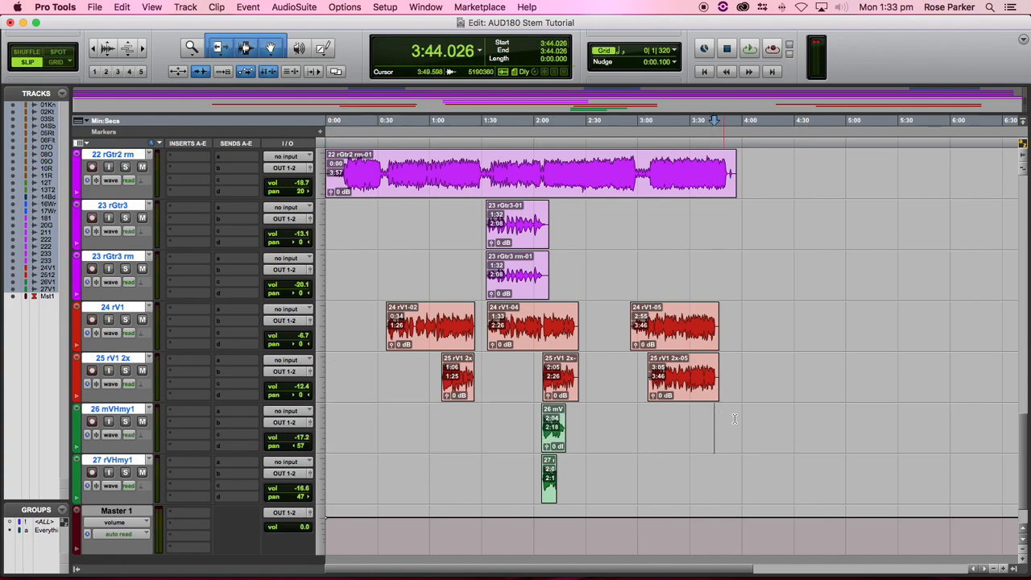
left_click_drag(731, 418, 240, 425)
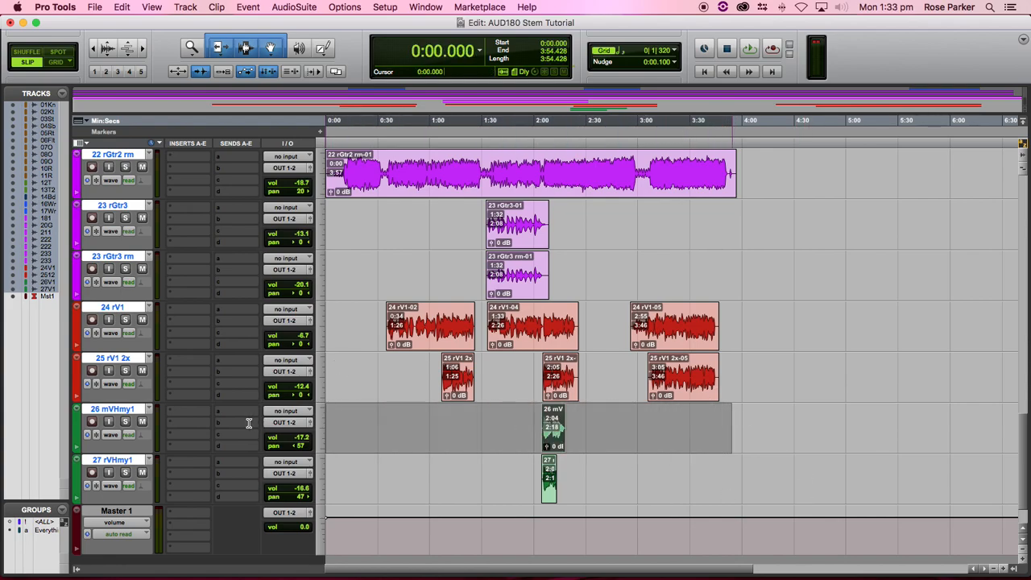
key("alt+shift+3")
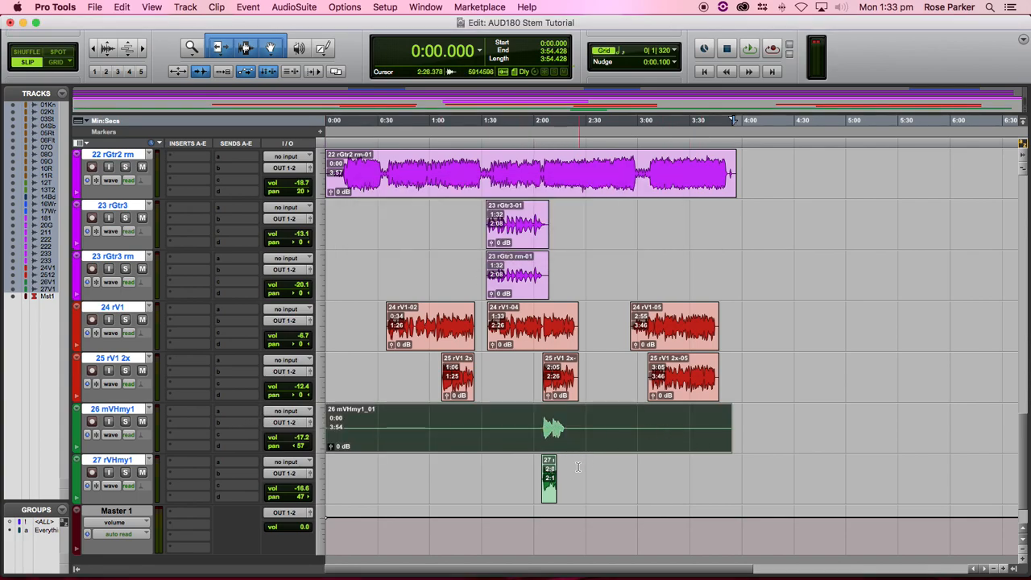
left_click_drag(681, 471, 143, 465)
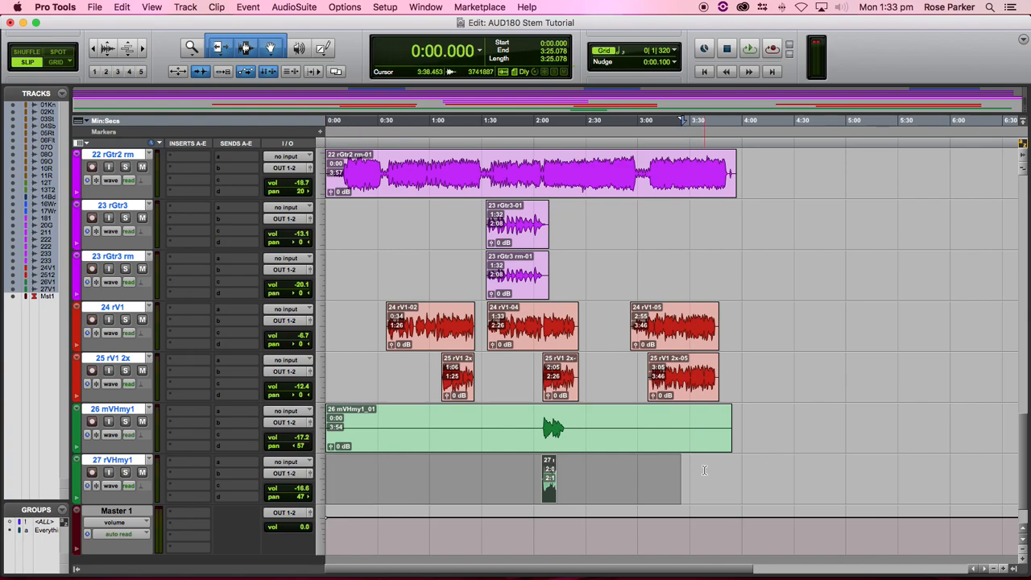
key("alt+shift+3")
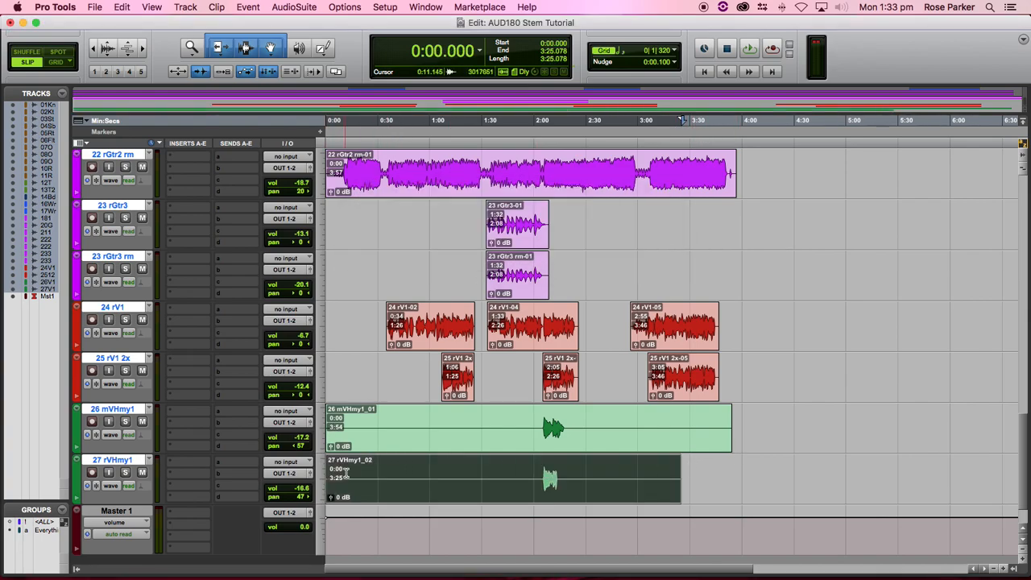
Select tracks 01 K in to 25 rV1 2x from 0:00 to about 3:57, checking the range covers every clip's end
left_click_drag(744, 373, 323, 91)
scroll(725, 294, "down", 5)
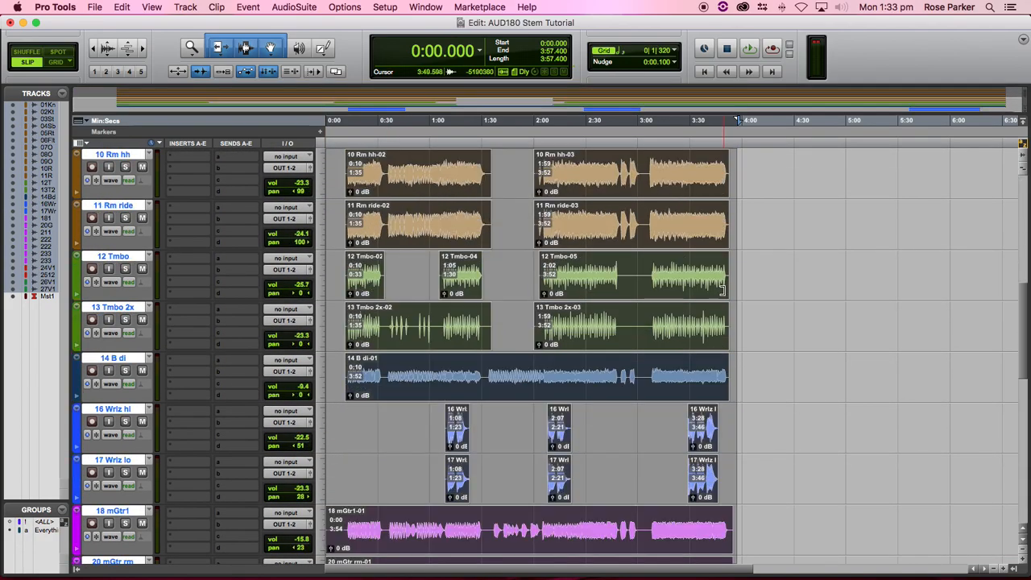
scroll(735, 314, "down", 2)
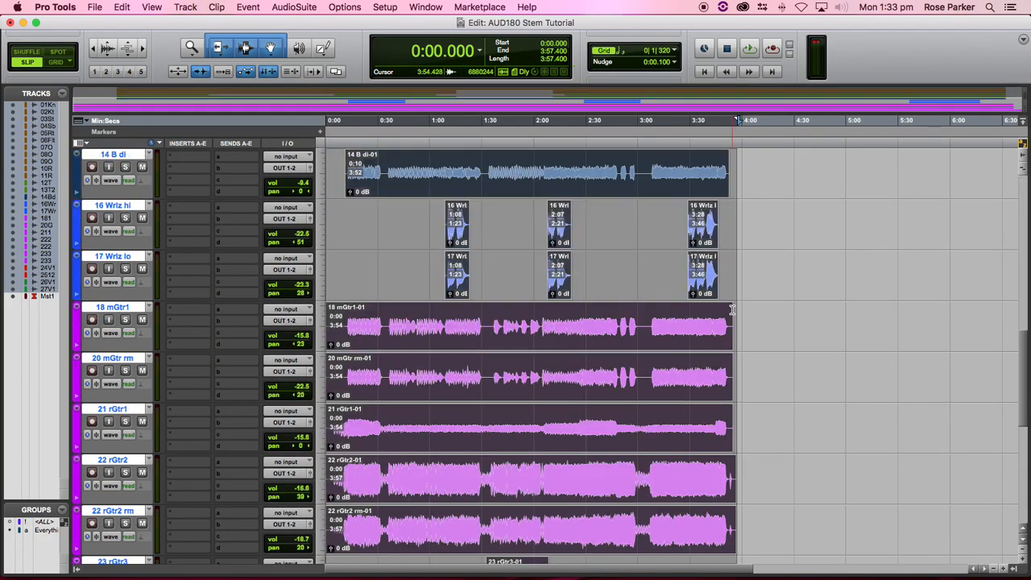
scroll(735, 336, "down", 2)
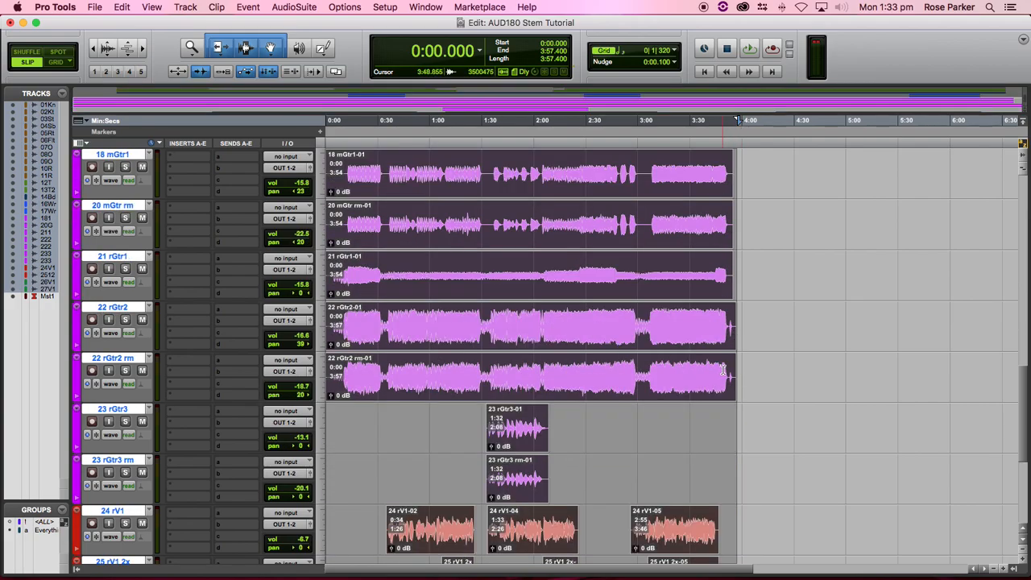
scroll(725, 370, "up", 2)
scroll(653, 351, "down", 1)
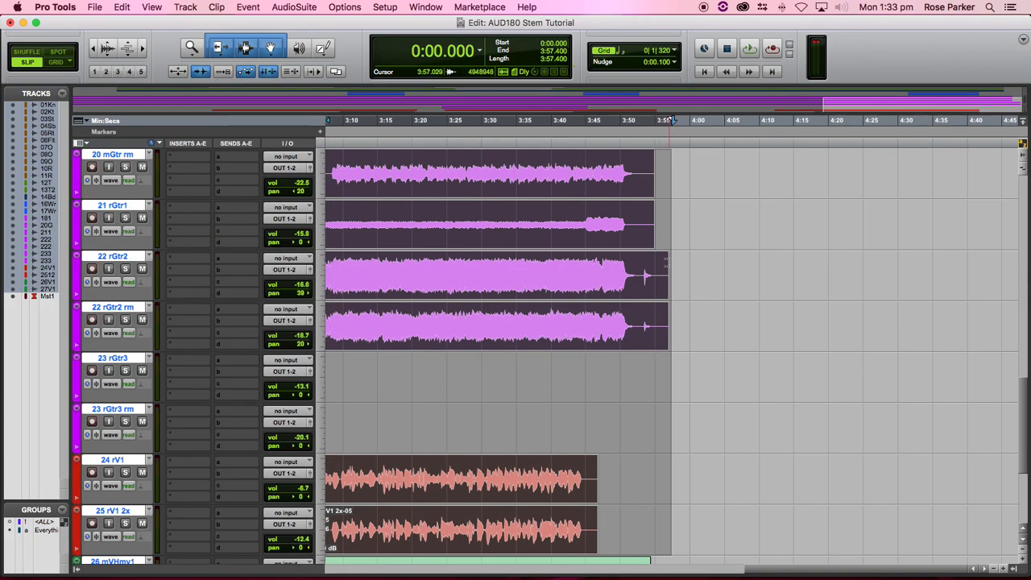
Consolidate the selected range on all tracks from 01 K in to 25 rV1 2x into full-length clips
scroll(681, 283, "left", 10)
scroll(681, 284, "left", 7)
scroll(672, 297, "up", 10)
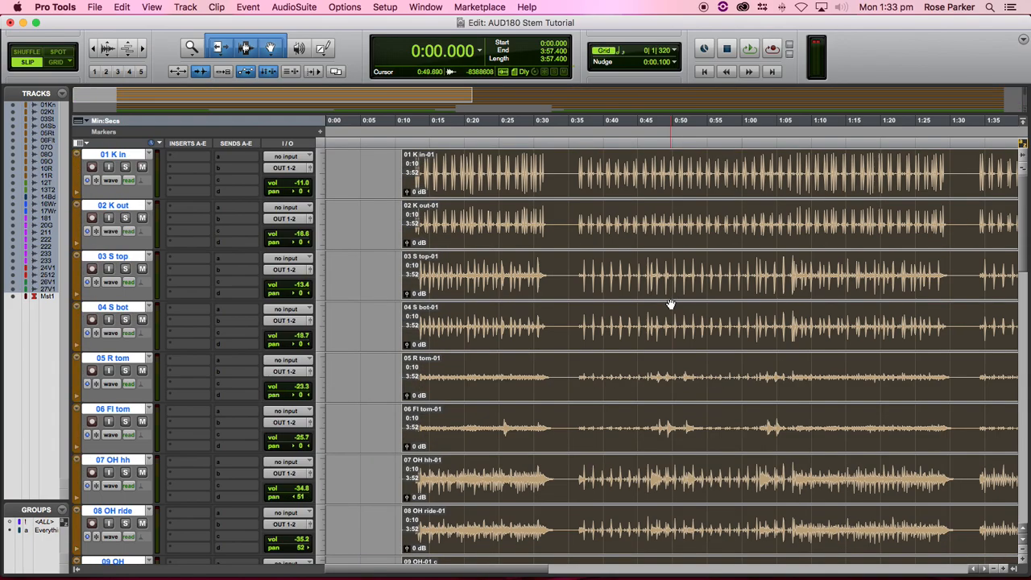
key("r")
key("r")
key("r")
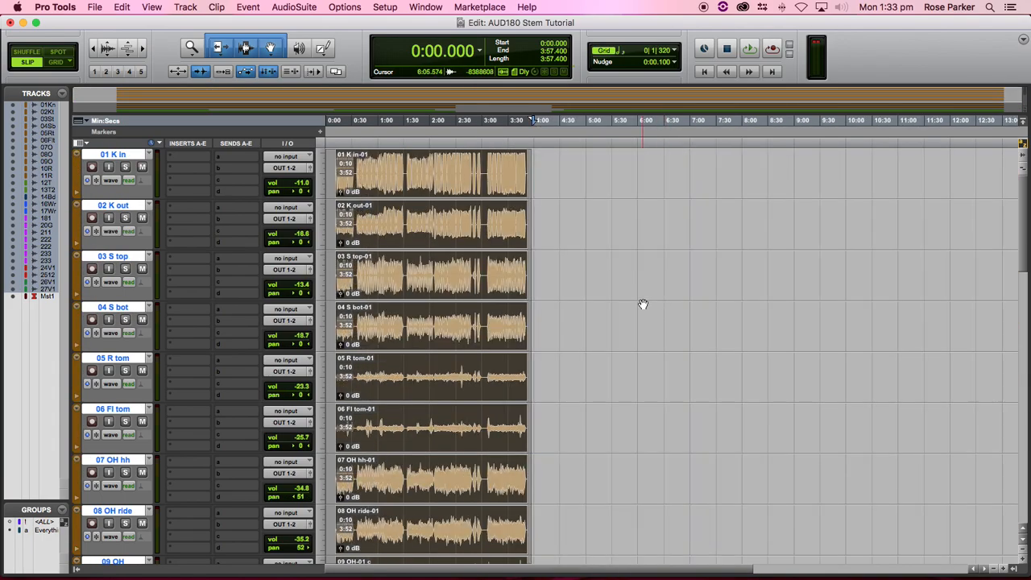
key("alt+shift+3")
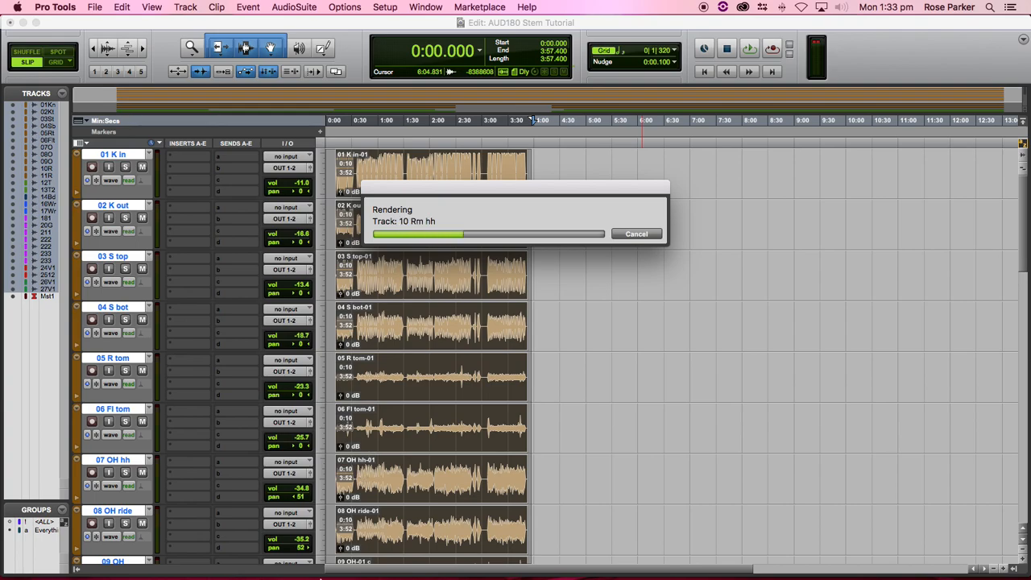
Switch to Finder, show the Documents folder and collapse the Samples folder
mouse_move(242, 563)
left_click(67, 554)
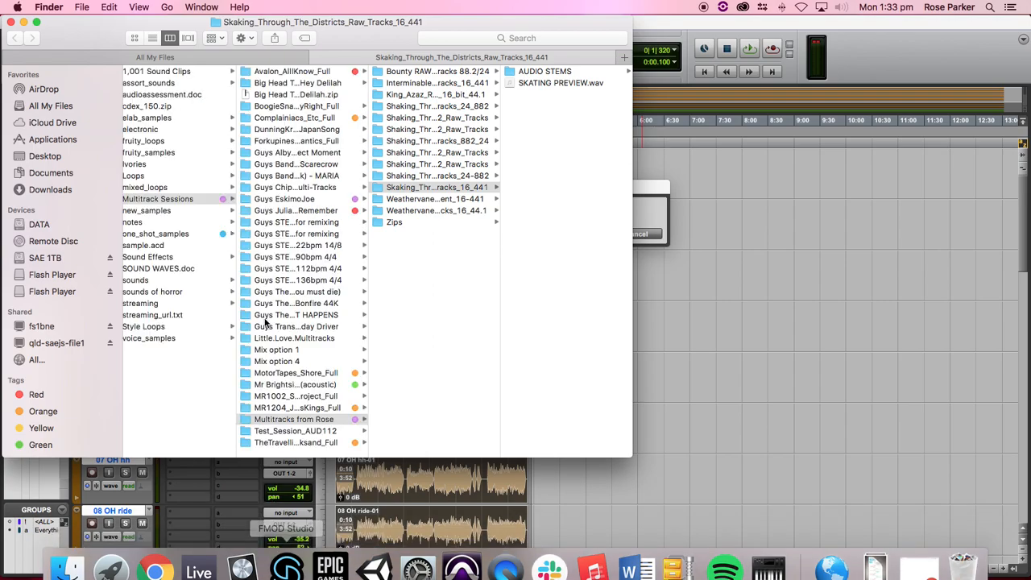
left_click(48, 157)
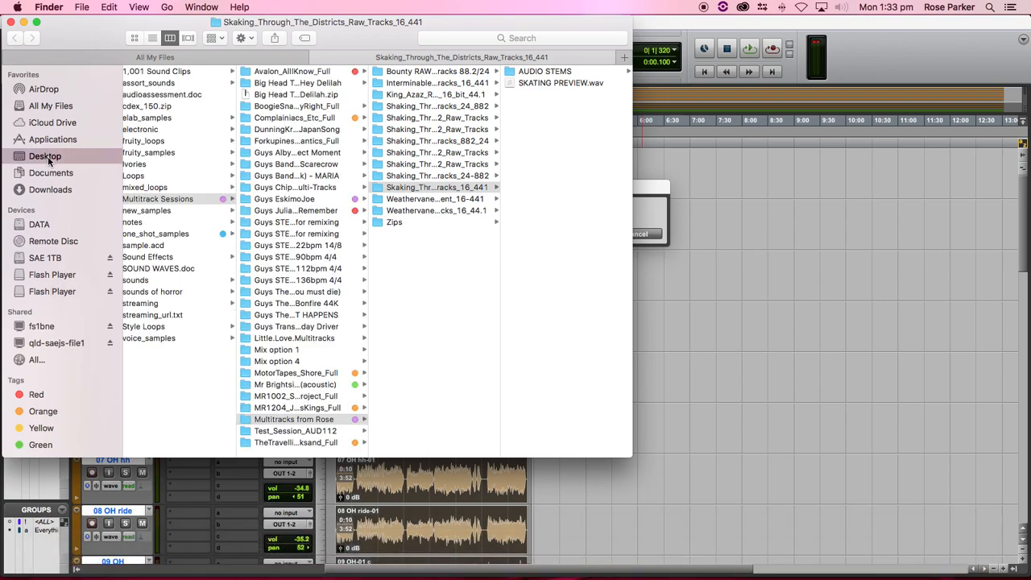
left_click(60, 174)
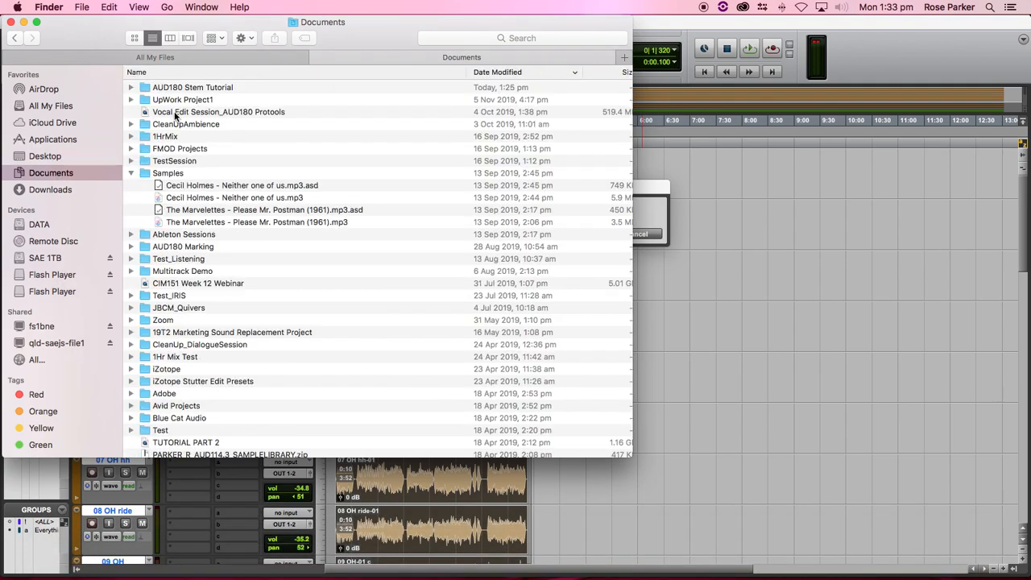
left_click(133, 174)
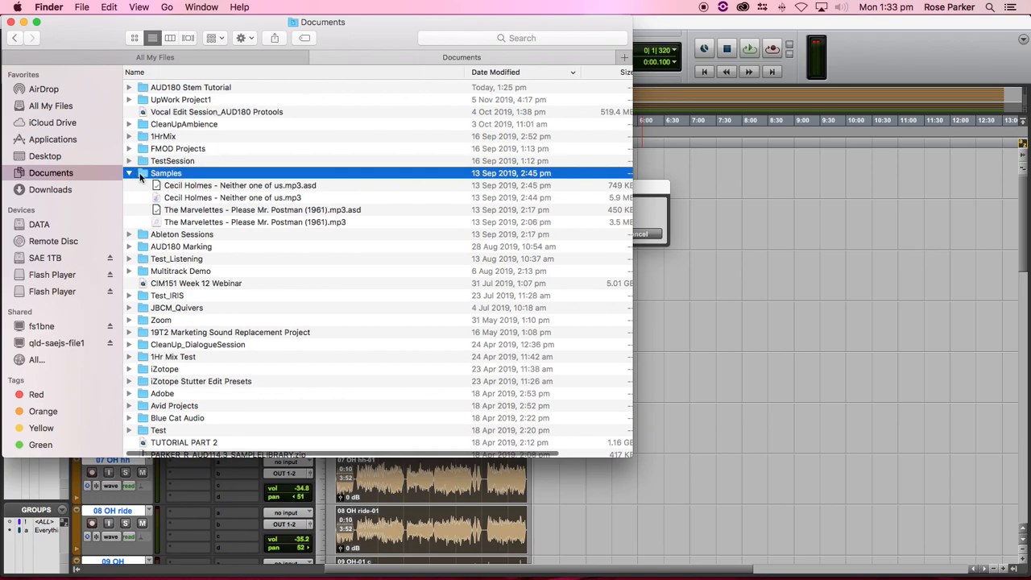
left_click(133, 176)
Sort the Documents folder by date modified with the oldest items first and locate the AUD180 Stem Tutorial folder
scroll(167, 198, "down", 3)
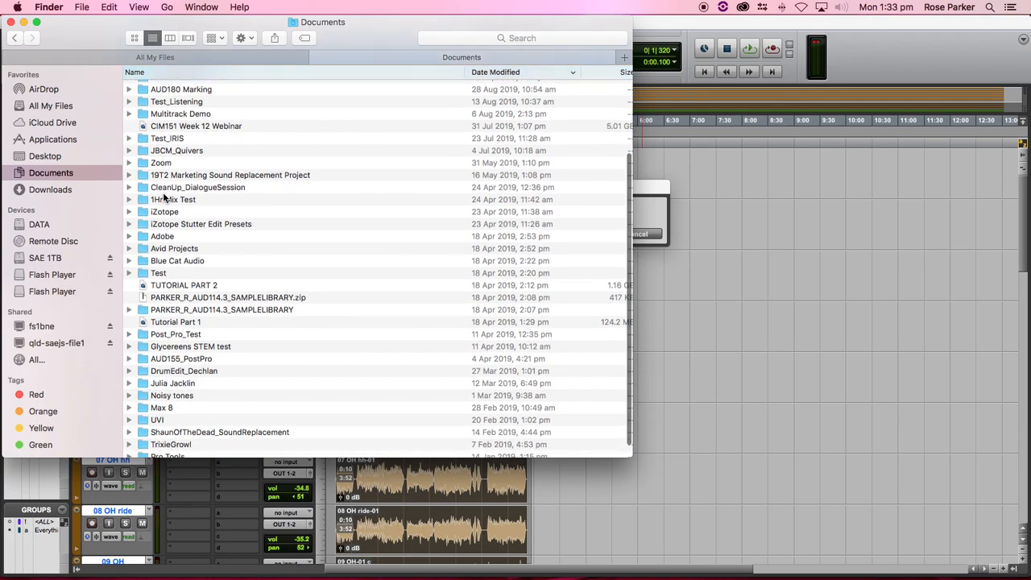
scroll(167, 196, "down", 2)
left_click(518, 71)
scroll(513, 138, "up", 1)
scroll(513, 133, "down", 2)
scroll(516, 129, "up", 5)
scroll(513, 129, "down", 4)
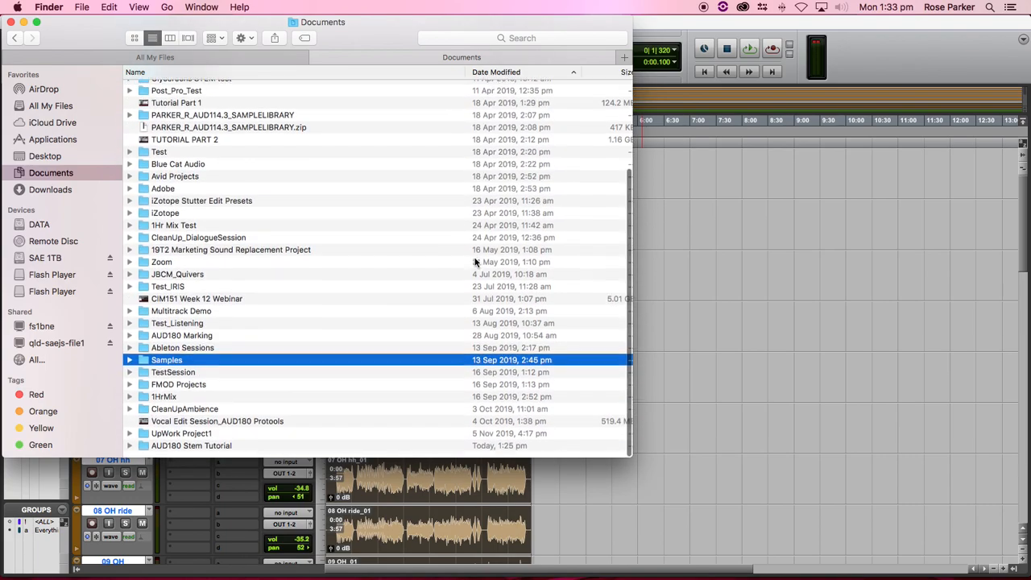
Expand the AUD180 Stem Tutorial folder and its Audio Files subfolder, and examine the consolidated WAV files
left_click(129, 452)
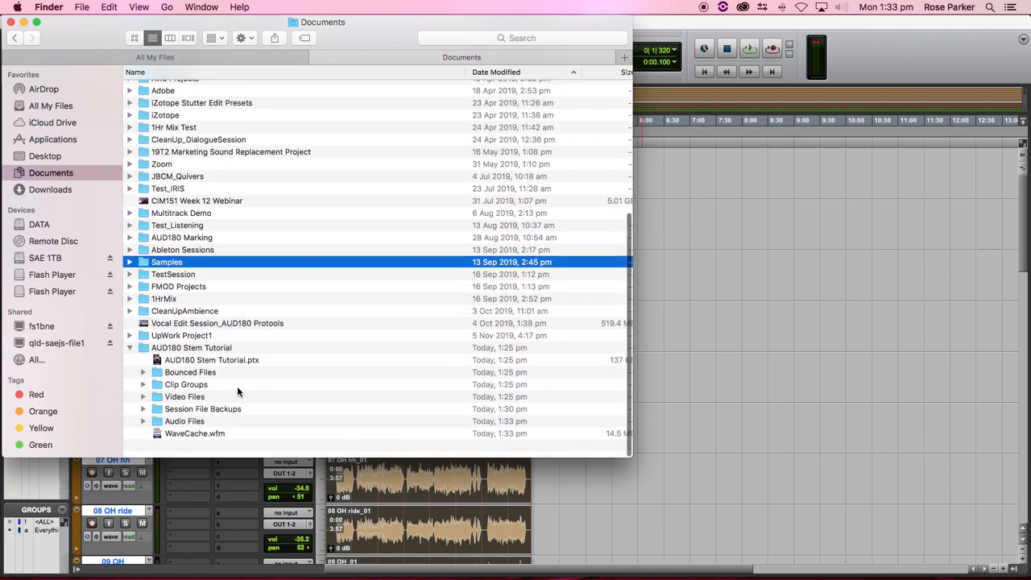
left_click(143, 438)
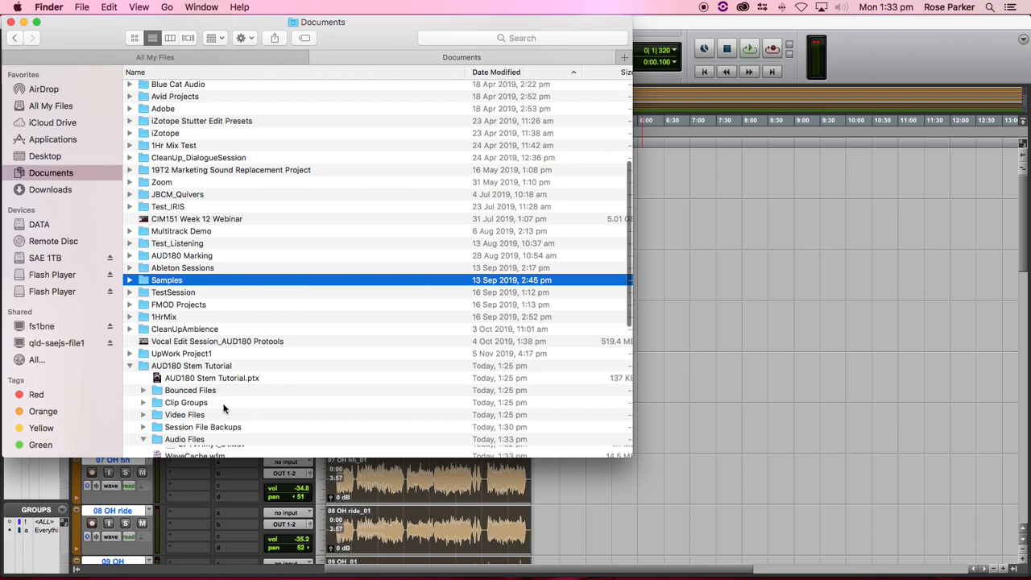
scroll(269, 393, "down", 5)
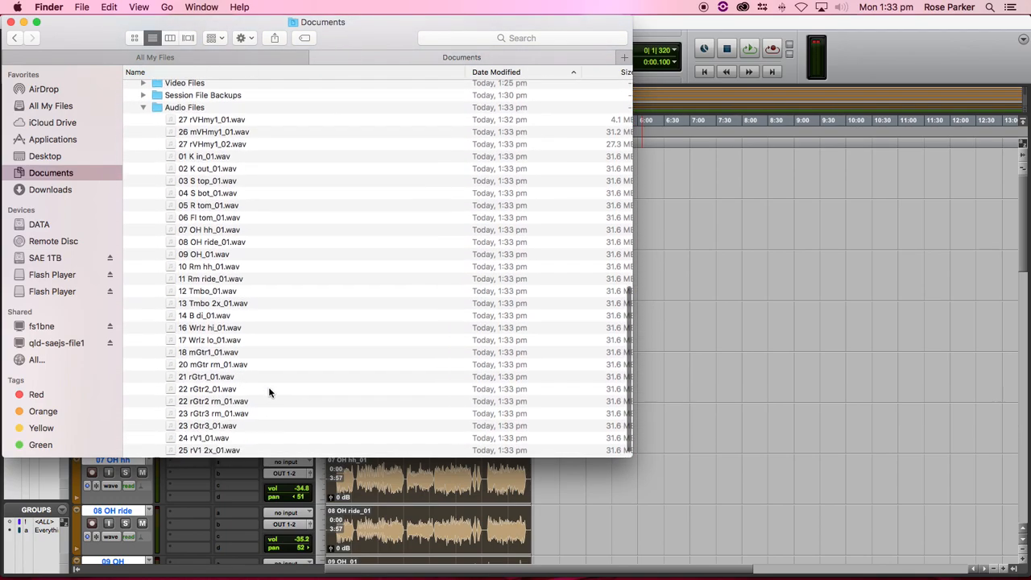
Check the WAV files in the Audio Files folder, switch back to Pro Tools and examine the consolidated clips across all tracks
scroll(270, 393, "up", 2)
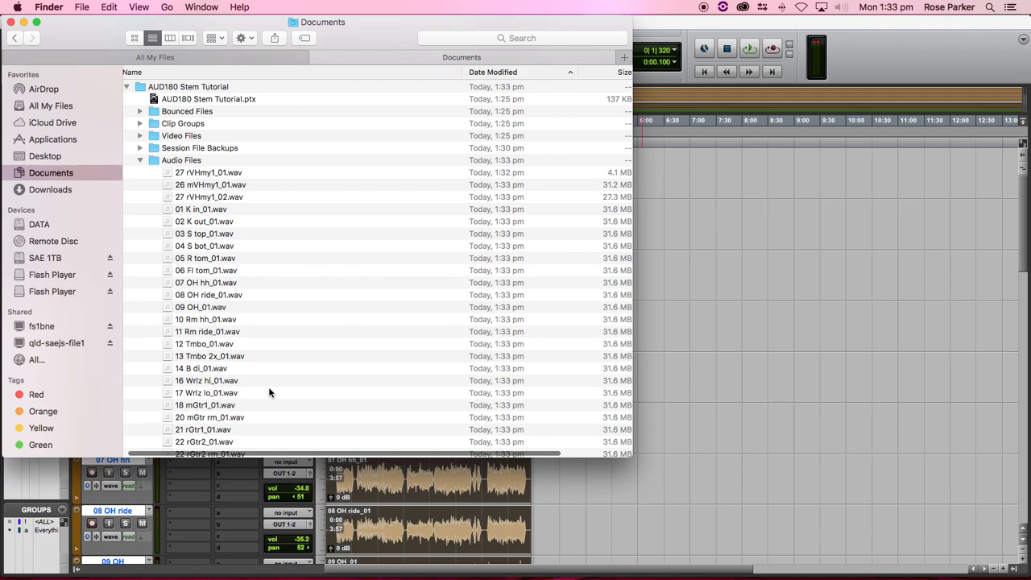
scroll(271, 391, "down", 3)
scroll(501, 400, "up", 5)
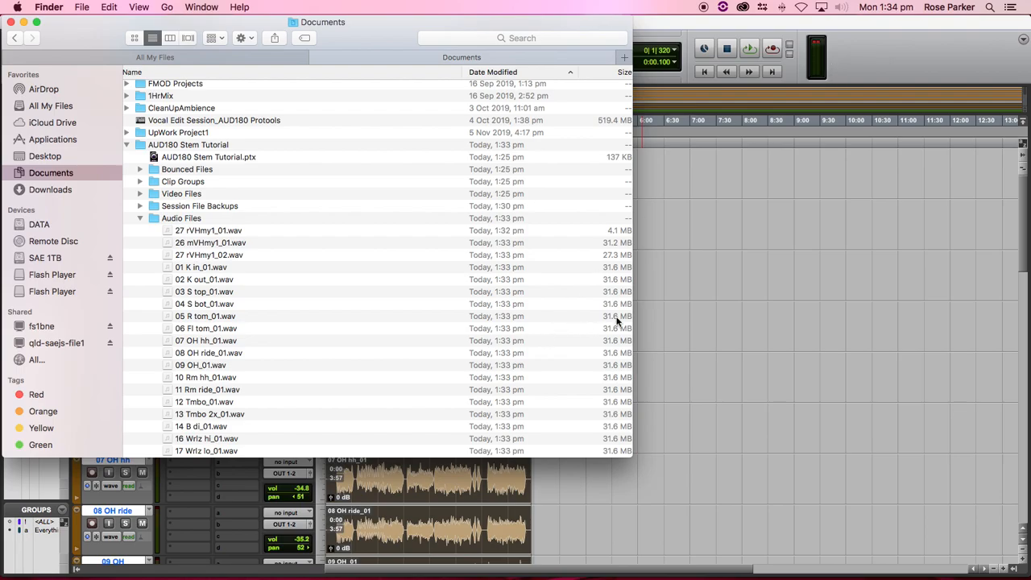
left_click(689, 290)
scroll(564, 322, "down", 10)
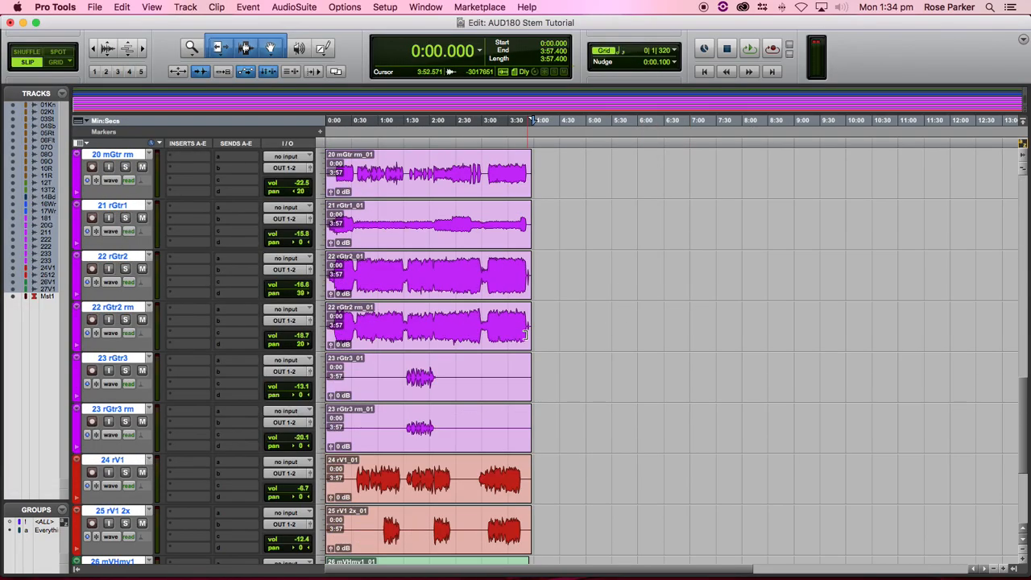
scroll(525, 334, "down", 5)
scroll(532, 371, "up", 20)
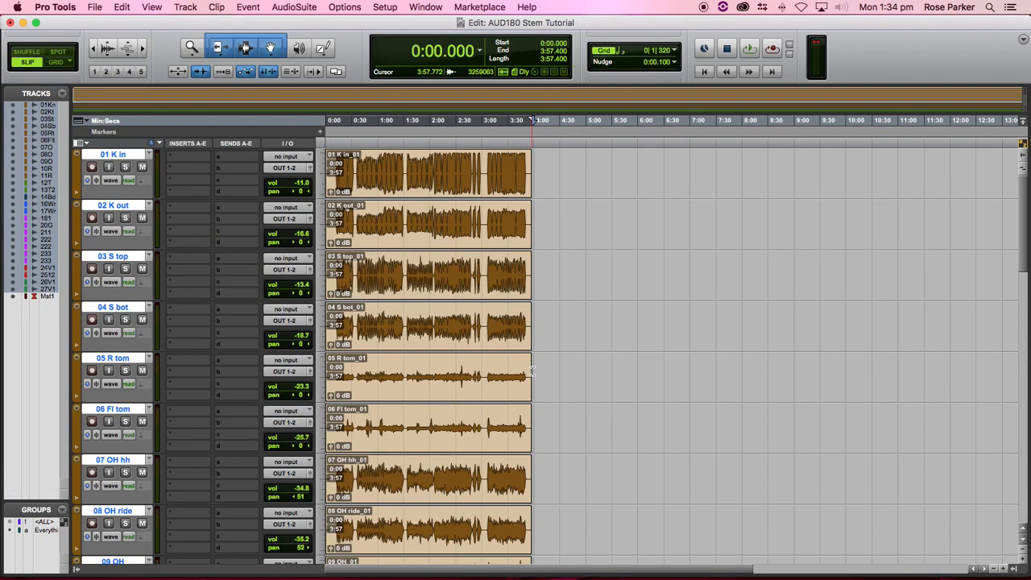
scroll(468, 209, "down", 1)
scroll(488, 233, "down", 19)
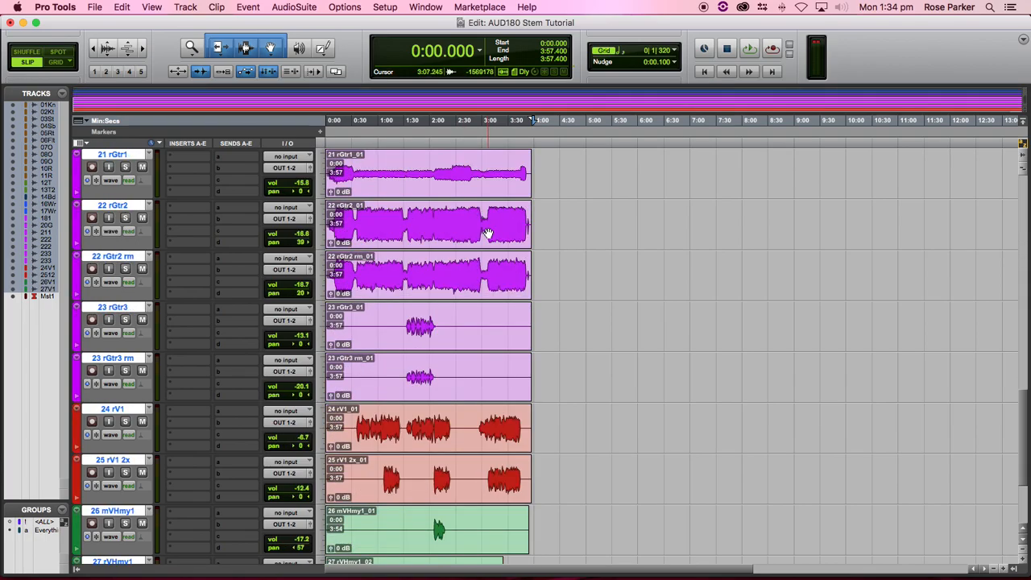
scroll(487, 232, "up", 20)
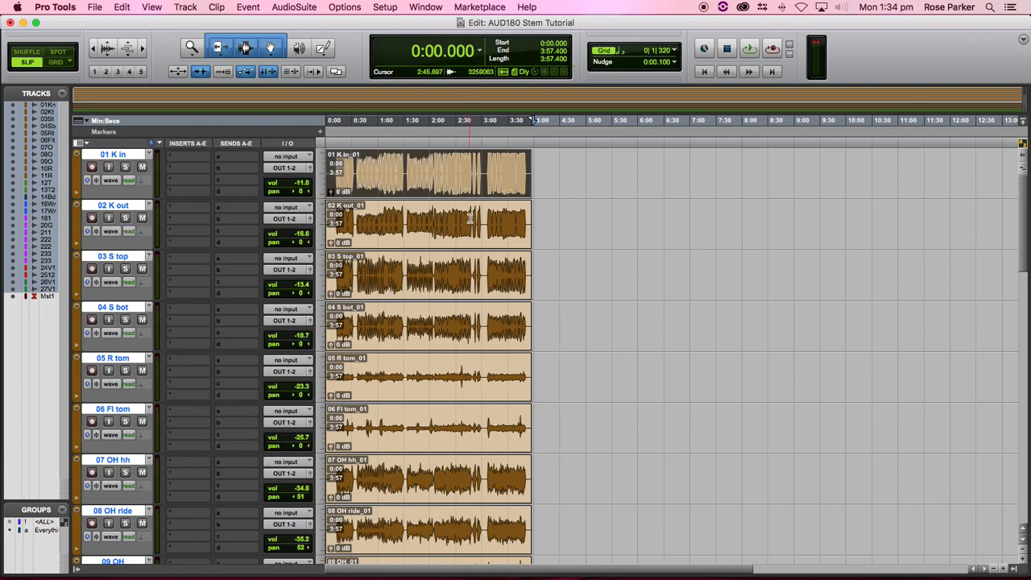
Start exporting the selected 01 K in clip as a file, with WAV type, (Multiple) Mono format, 24 Bit depth and 48 kHz sample rate
key("super+shift+k")
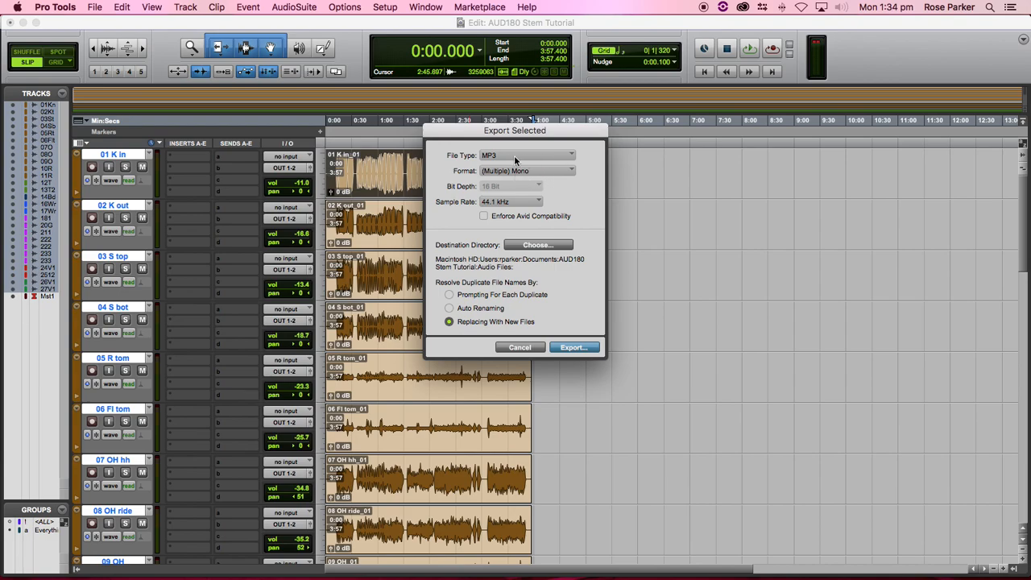
left_click(496, 156)
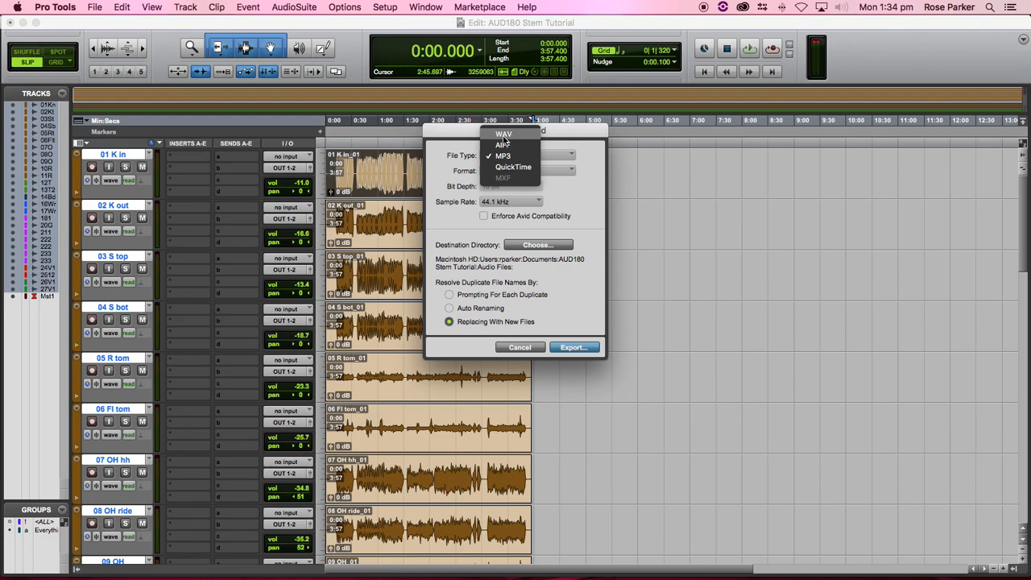
left_click(516, 137)
left_click(508, 171)
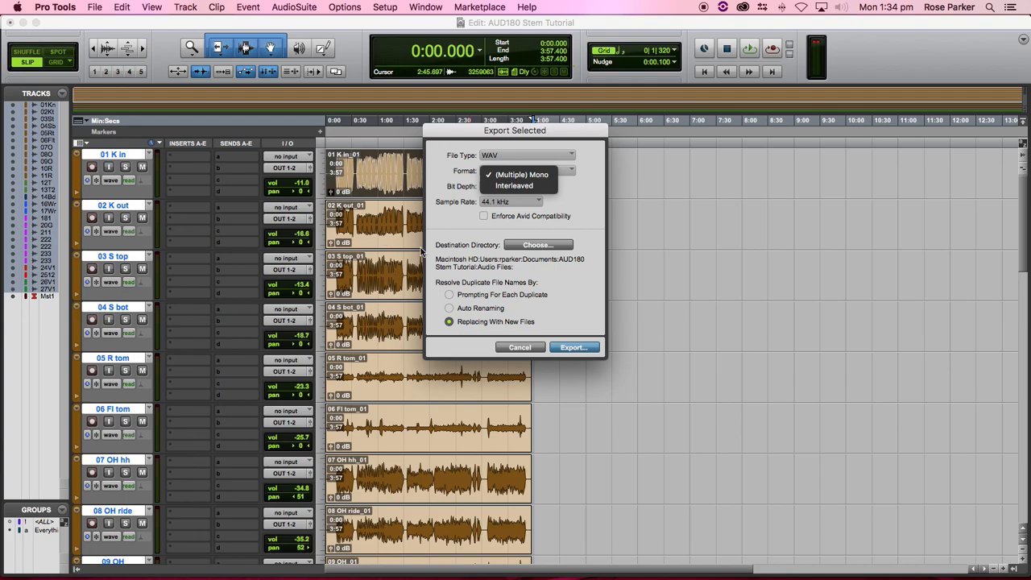
left_click(574, 201)
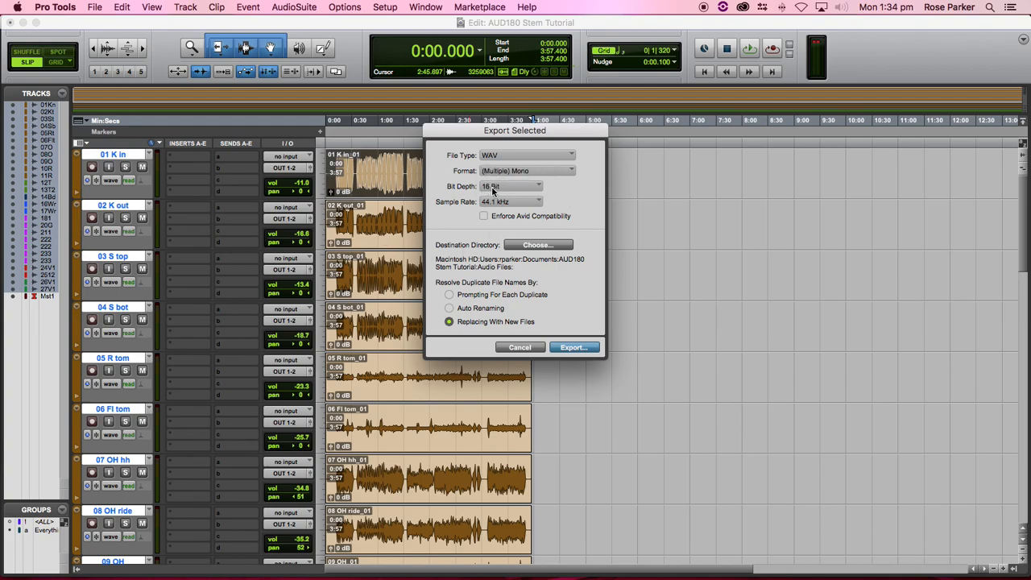
left_click(492, 187)
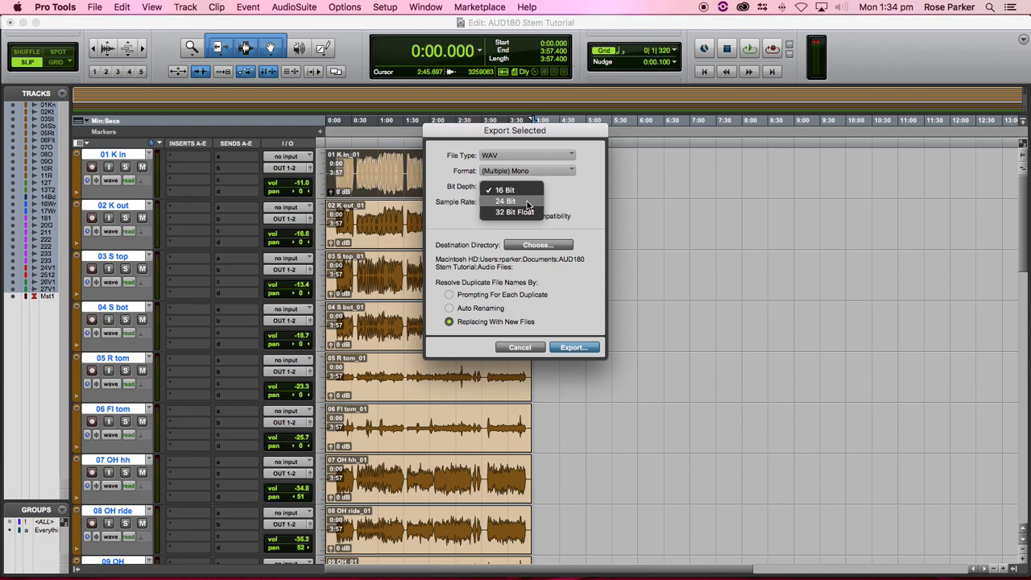
left_click(525, 201)
left_click(499, 202)
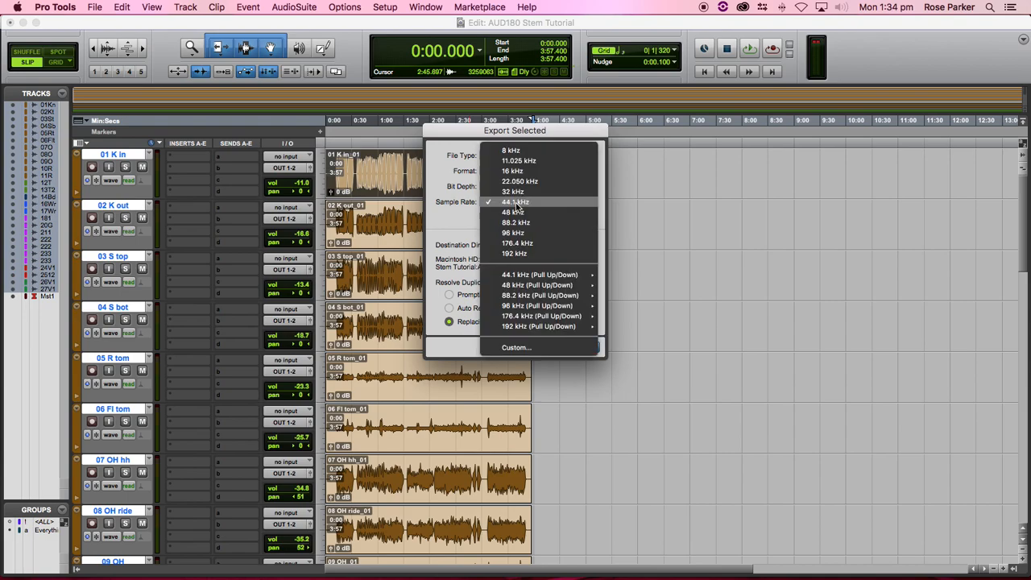
left_click(497, 202)
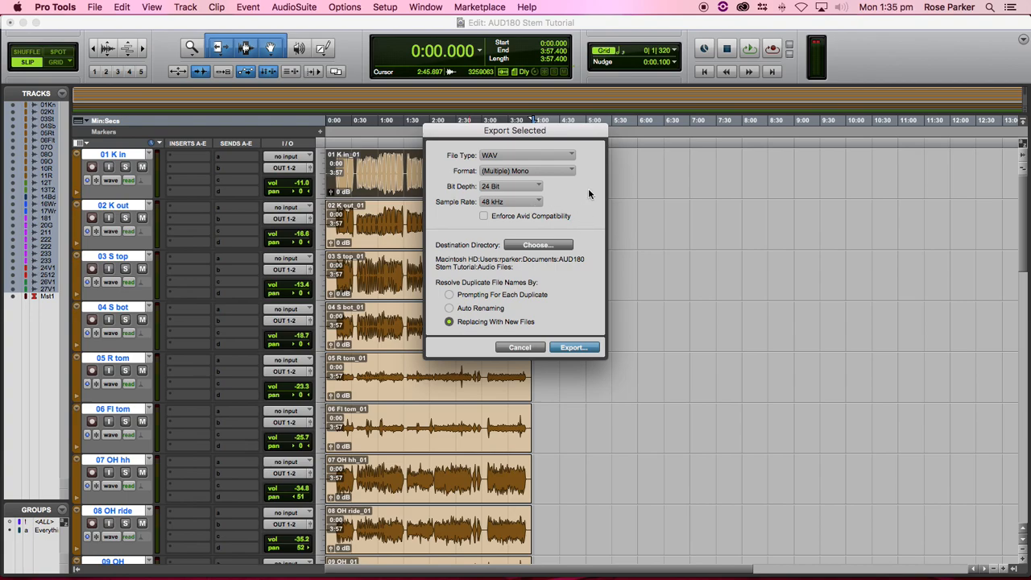
Create a Desktop folder named AUD180 Stems as the destination directory and export the selected clip into it
left_click(540, 246)
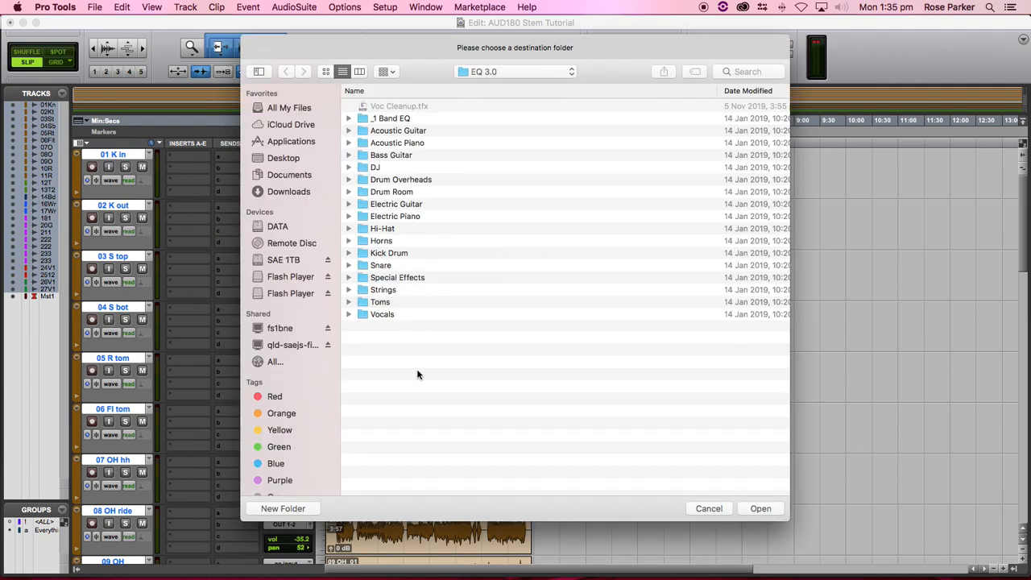
left_click(287, 159)
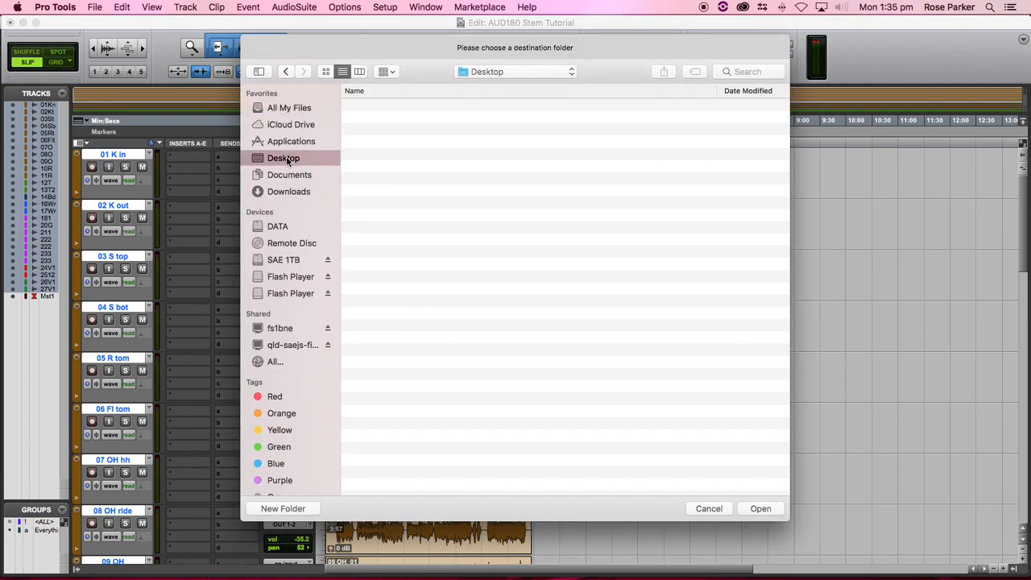
left_click(284, 508)
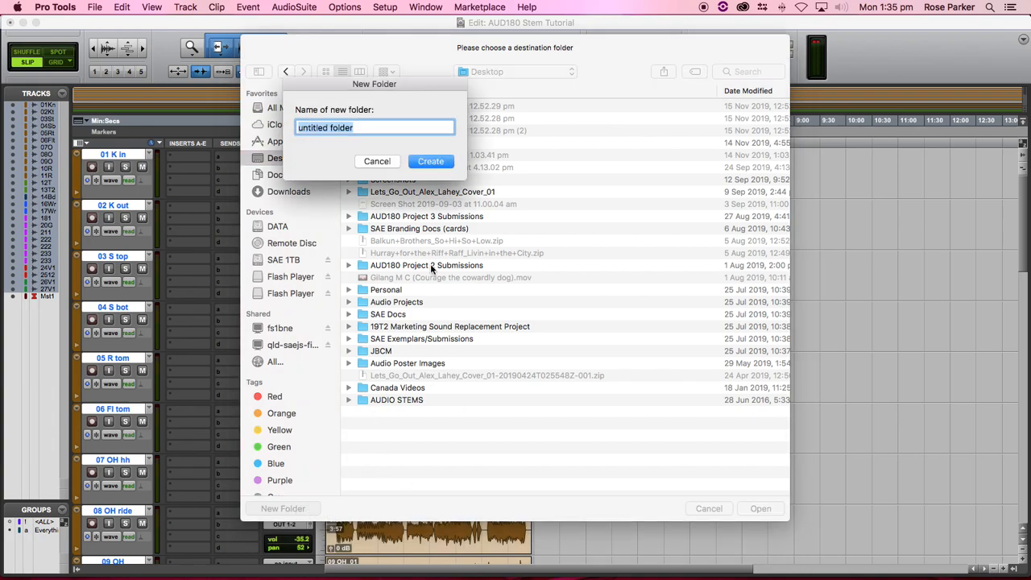
type("AUD180 Stems")
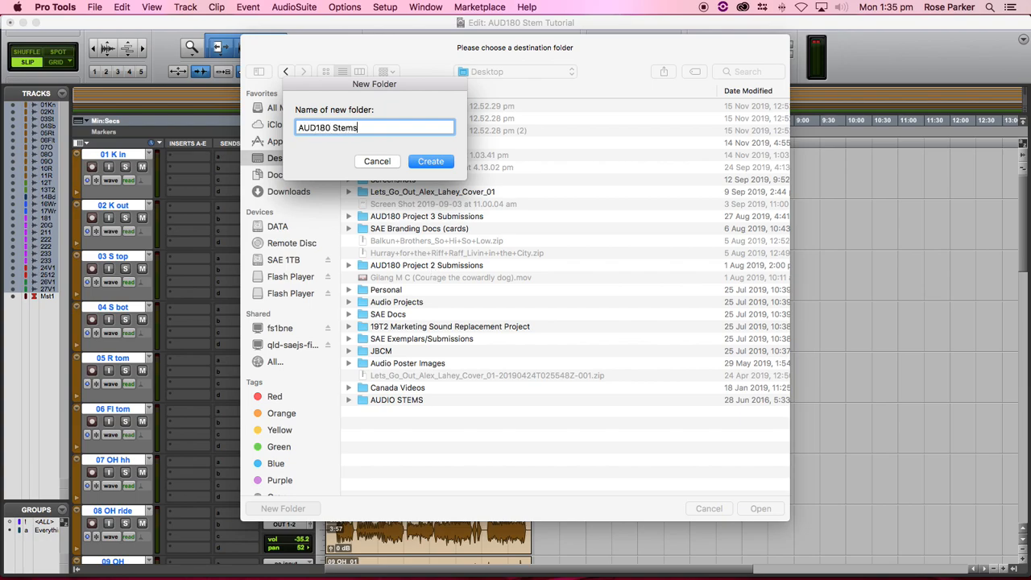
key("Return")
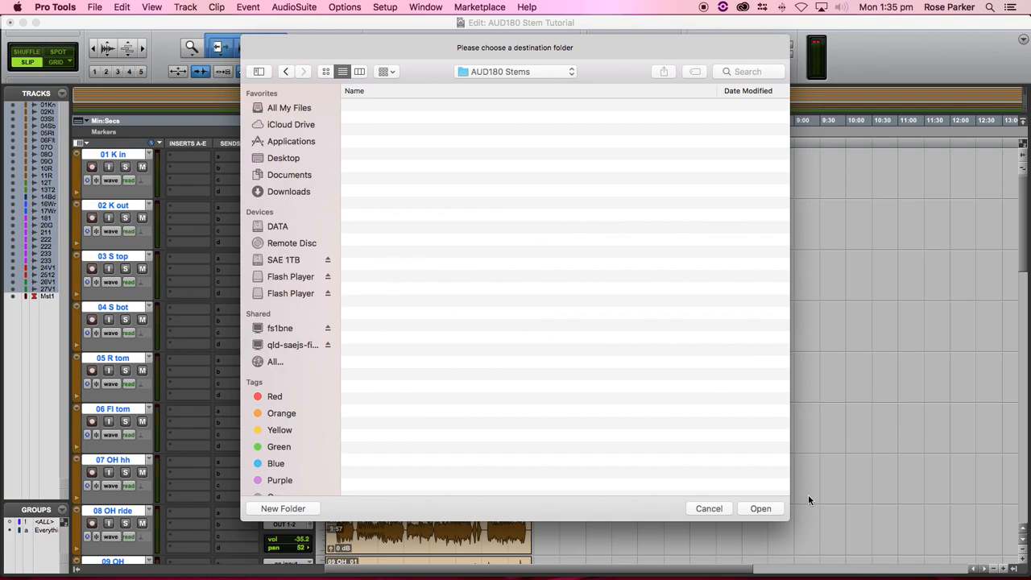
left_click(760, 510)
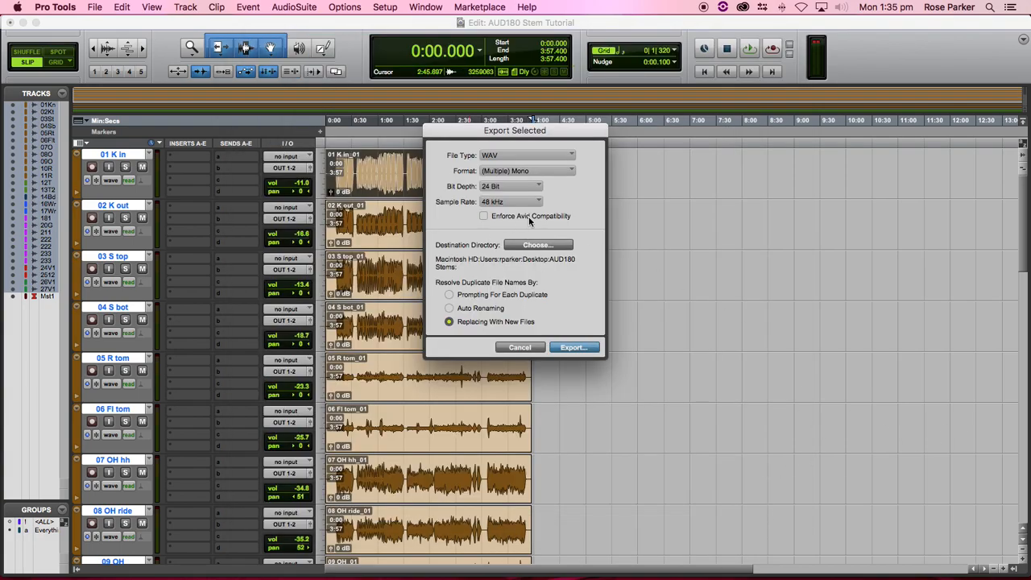
left_click(574, 347)
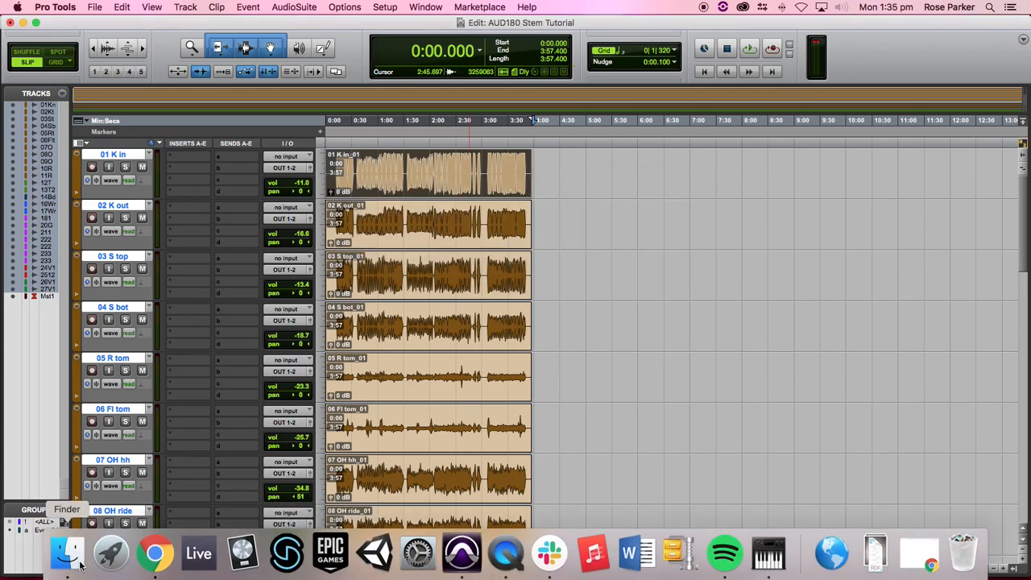
Switch to Finder, show the Desktop and check the contents of the AUD180 Stems folder
left_click(82, 566)
left_click(45, 156)
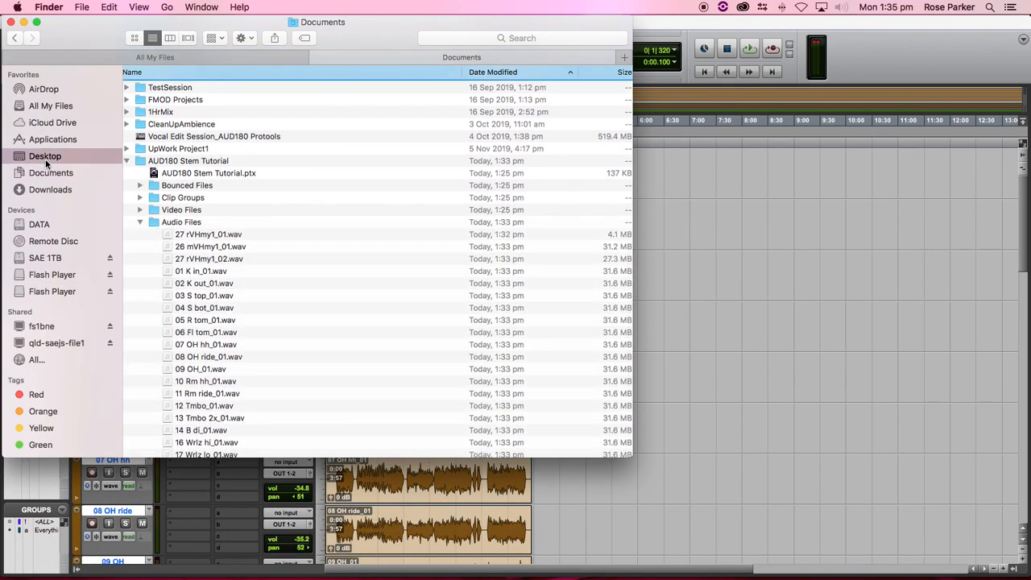
left_click(131, 87)
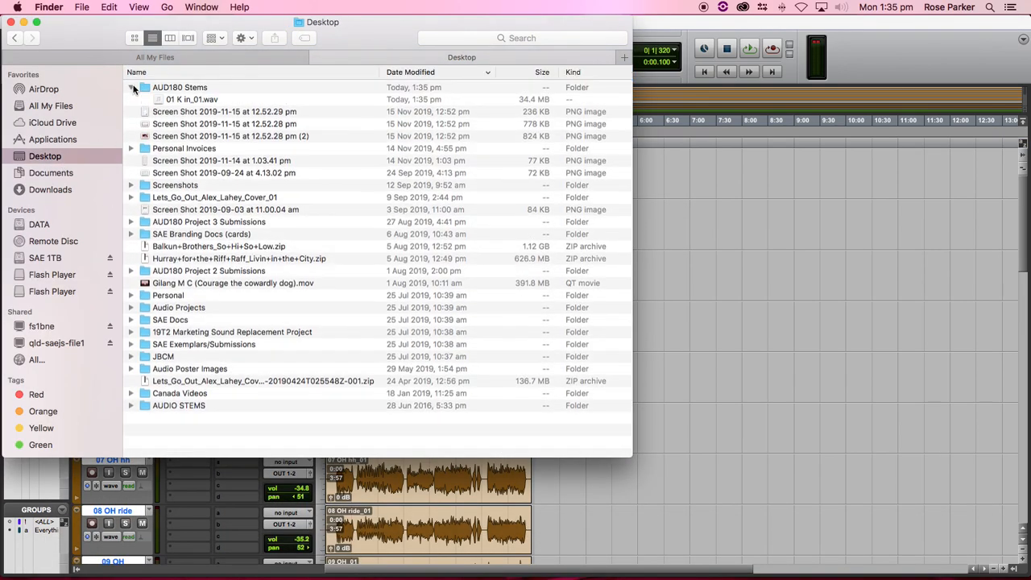
left_click(206, 102)
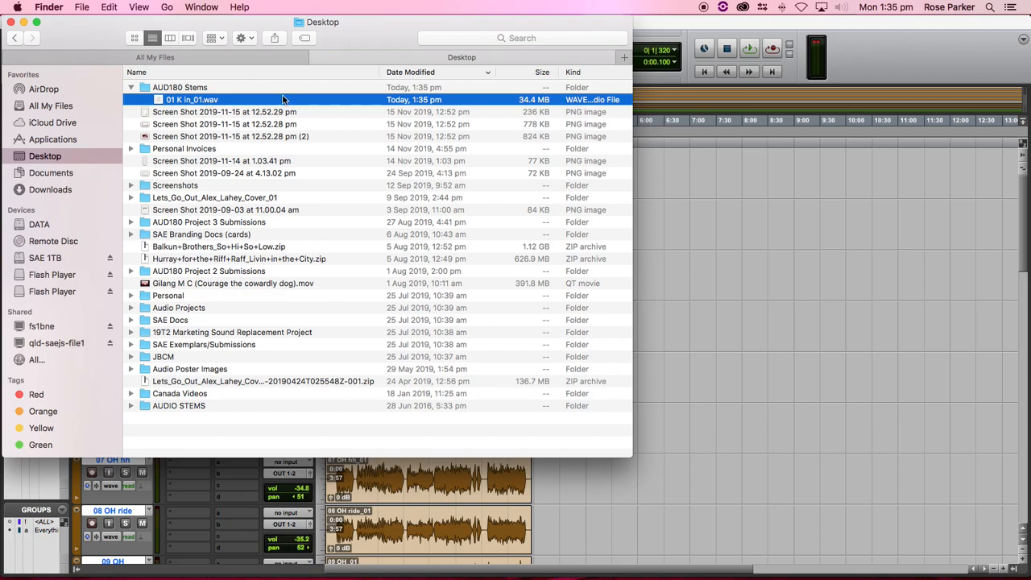
Back in Pro Tools, select all clips from 01 K in to 27 rVHmy1 and export them as 24 Bit, 48 kHz WAV files to AUD180 Stems
left_click(701, 202)
left_click(444, 193)
scroll(445, 194, "down", 1)
scroll(445, 195, "up", 1)
left_click_drag(531, 171, 254, 573)
left_click(533, 415, "shift")
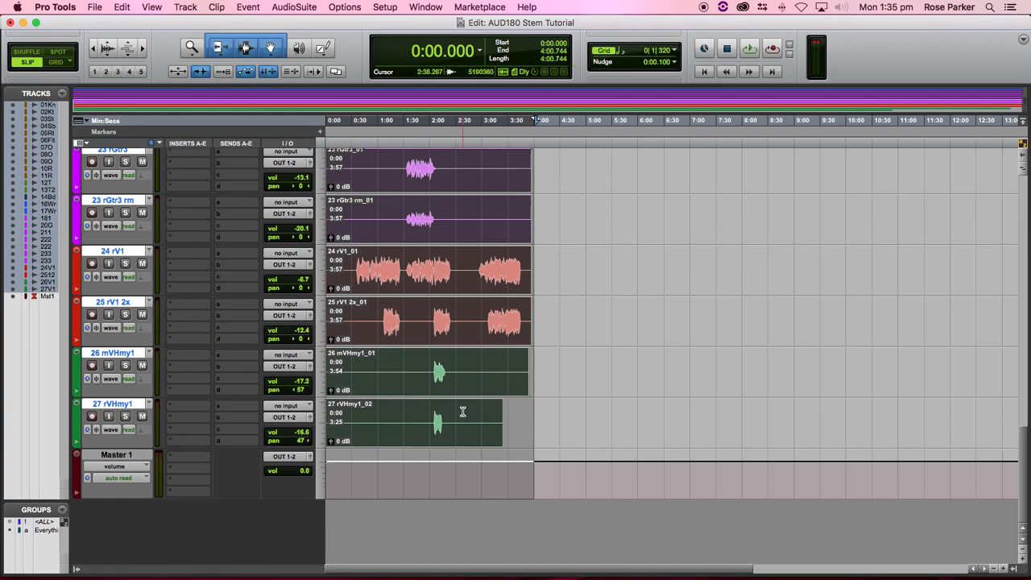
scroll(463, 412, "up", 20)
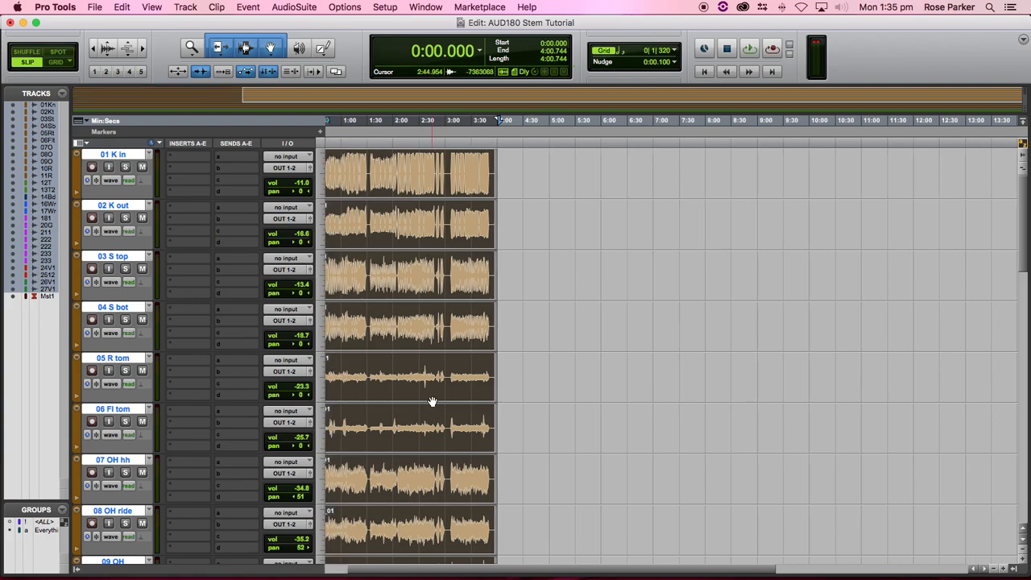
key("super+shift+k")
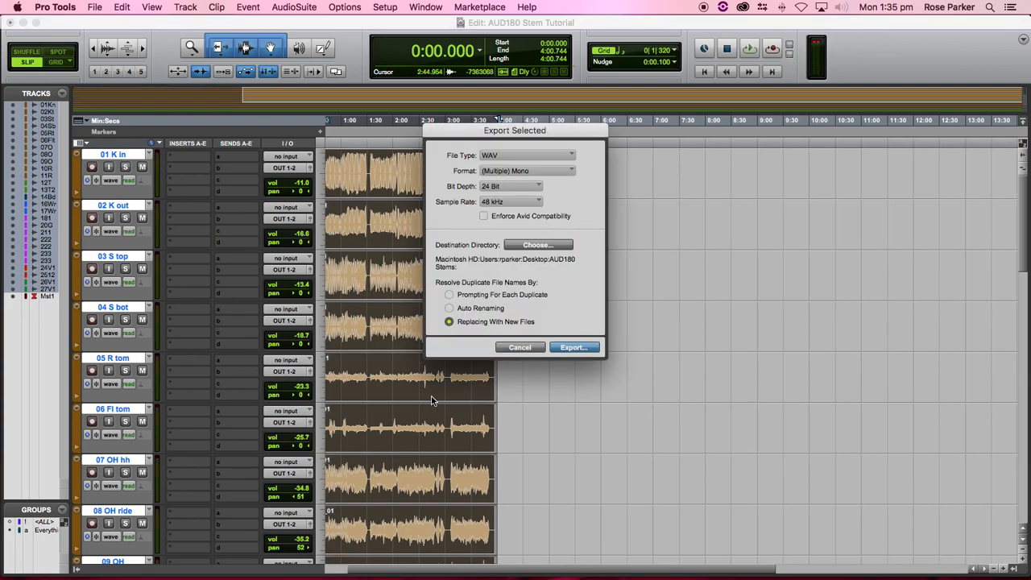
left_click(573, 347)
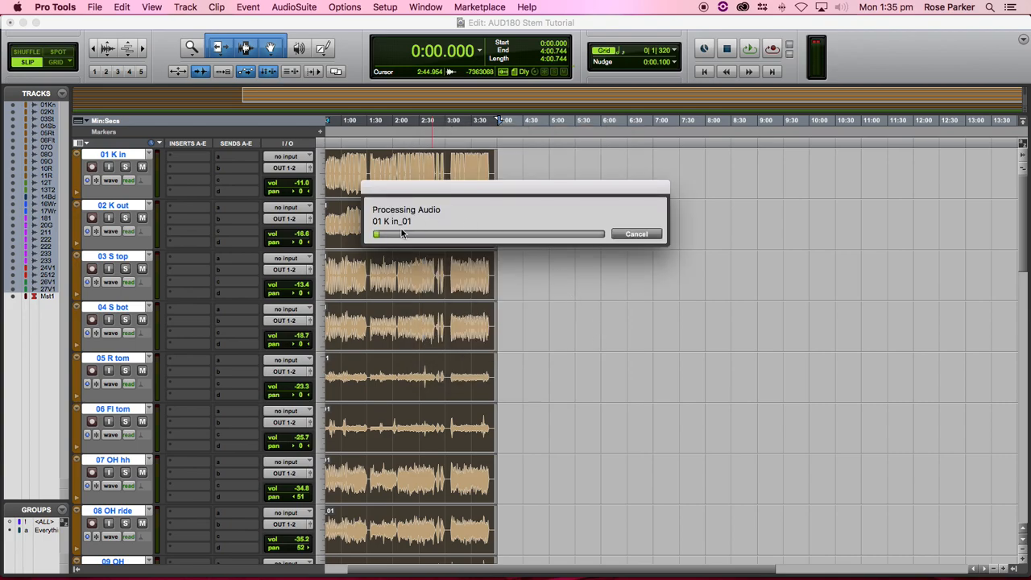
Switch to Finder, open the AUD180 Stems folder and arrange its window beside the export progress to monitor the incoming files
mouse_move(317, 578)
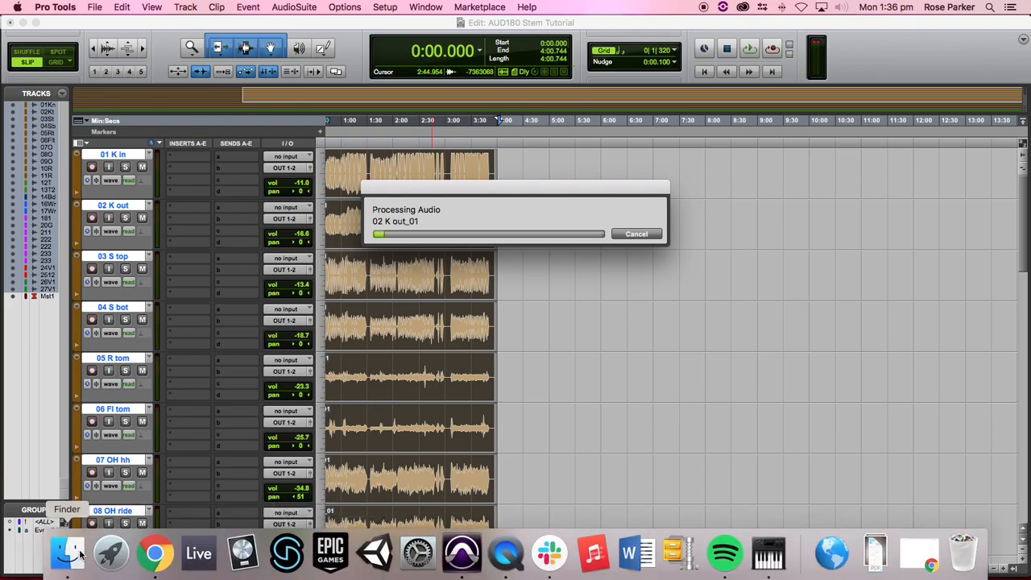
left_click(69, 553)
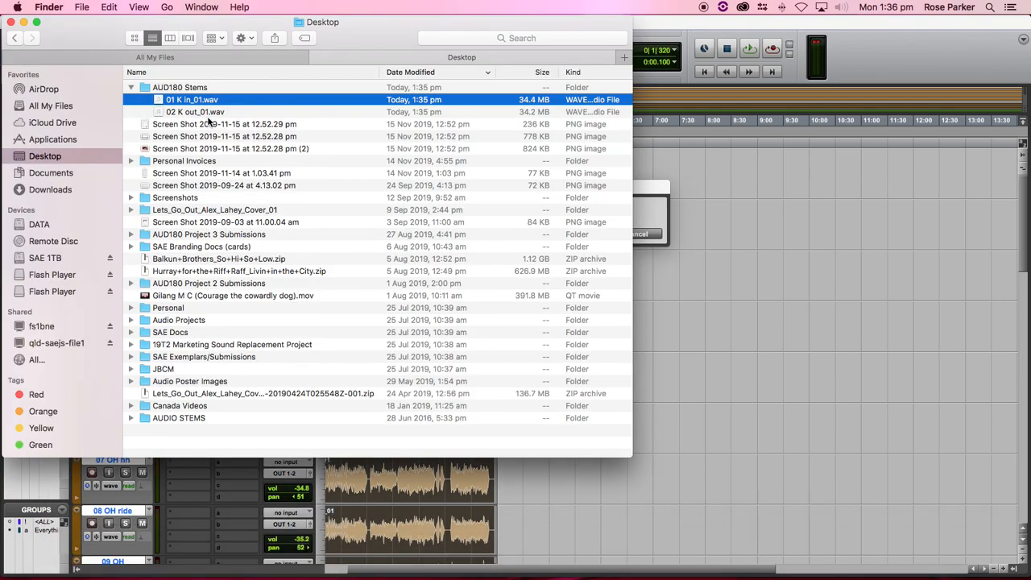
left_click_drag(390, 34, 695, 258)
left_click_drag(596, 251, 748, 168)
double_click(654, 231)
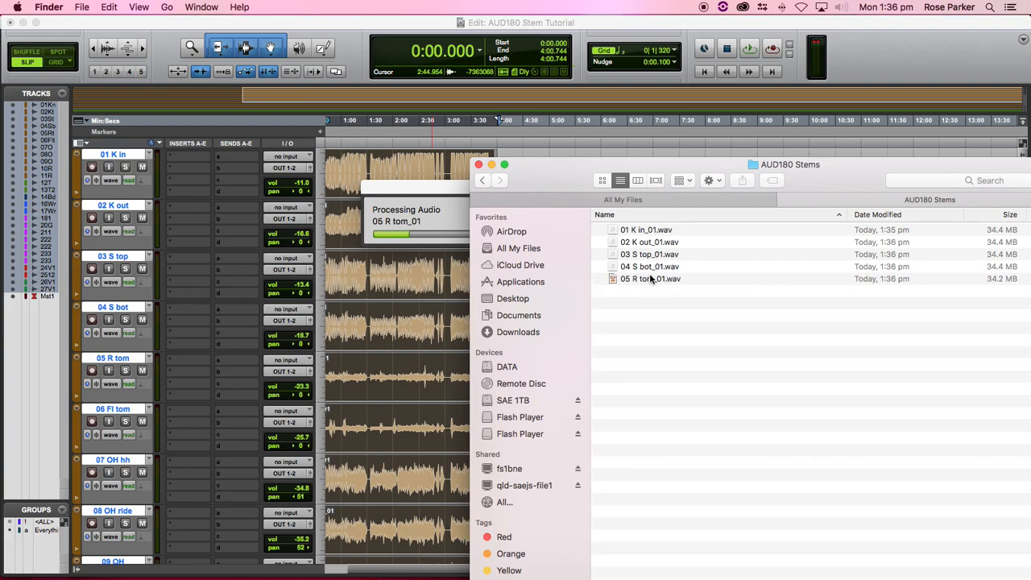
left_click_drag(436, 191, 316, 201)
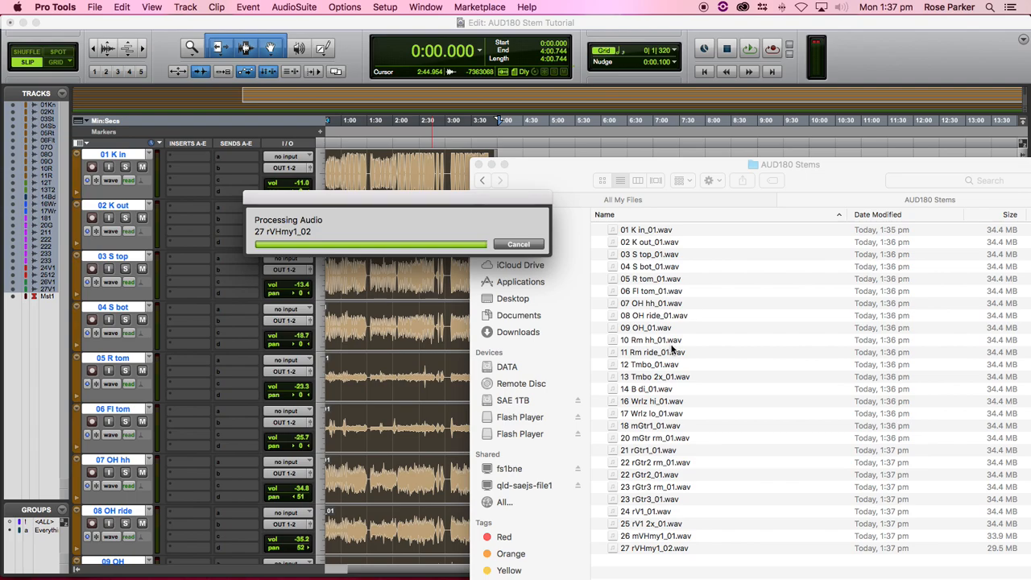
Return to Pro Tools, clear the clip selection and show the Mix window from the 01 K in channel onward
scroll(576, 340, "down", 5)
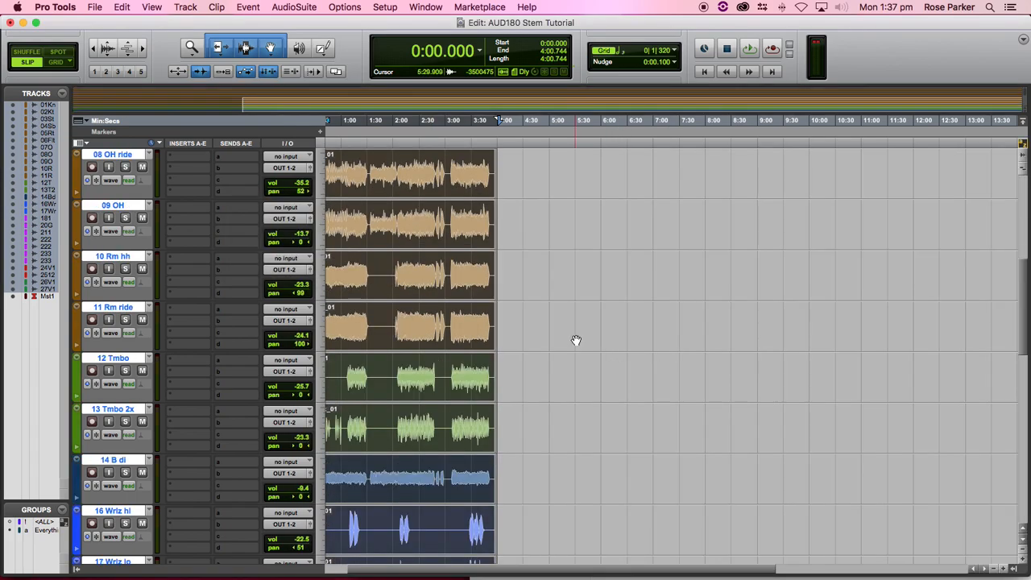
scroll(576, 339, "left", 2)
scroll(572, 346, "down", 6)
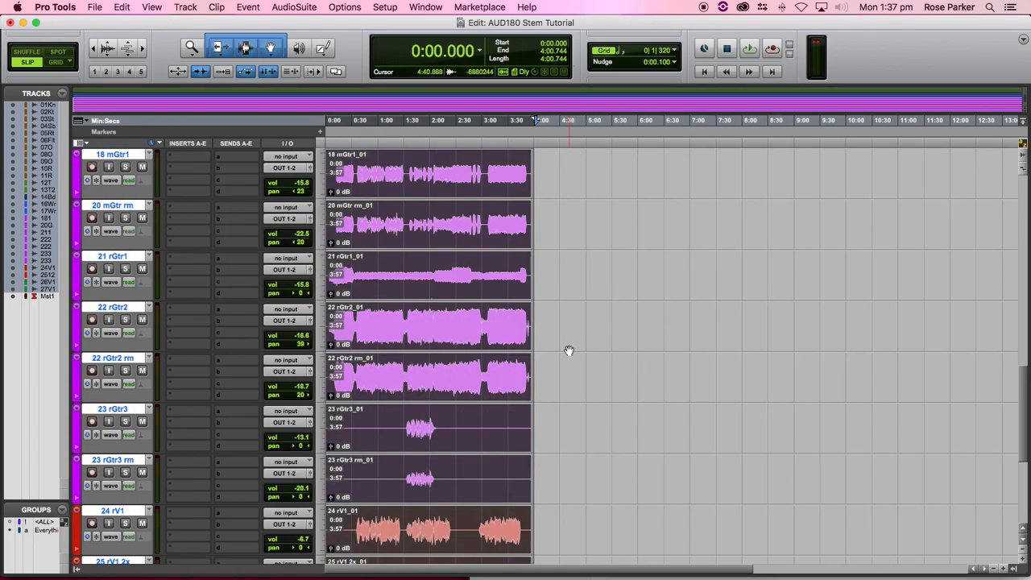
left_click(560, 361)
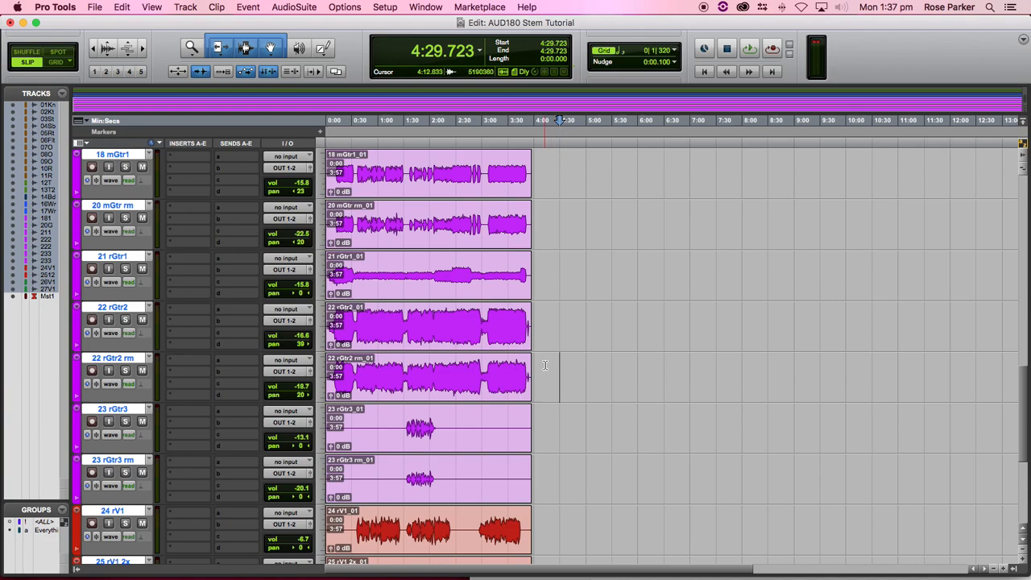
key("super+equal")
scroll(516, 364, "left", 5)
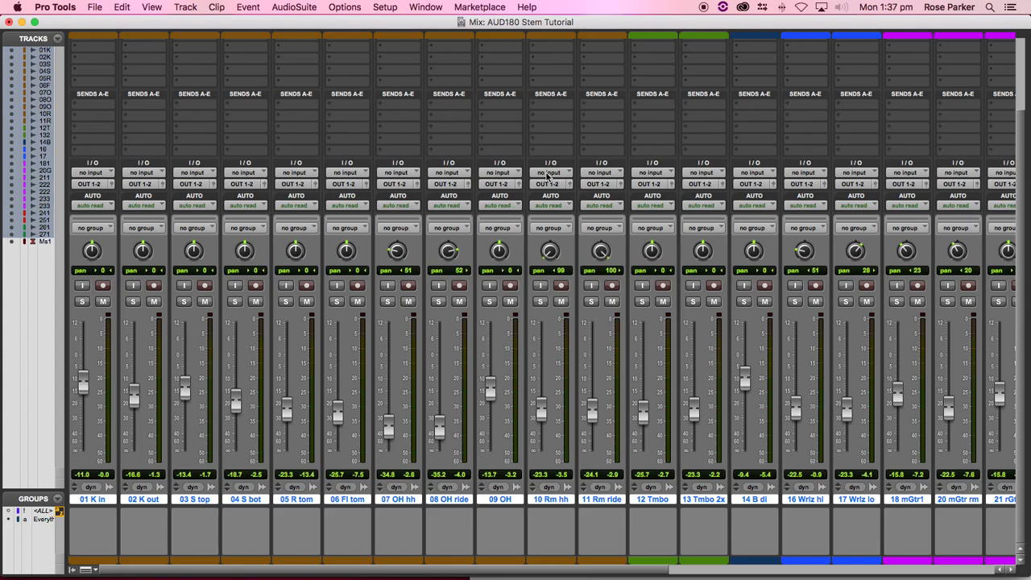
Create a mix/edit group named Drum from the tracks 01 K in through 11 Rm ride
scroll(566, 194, "right", 3)
scroll(566, 193, "right", 8)
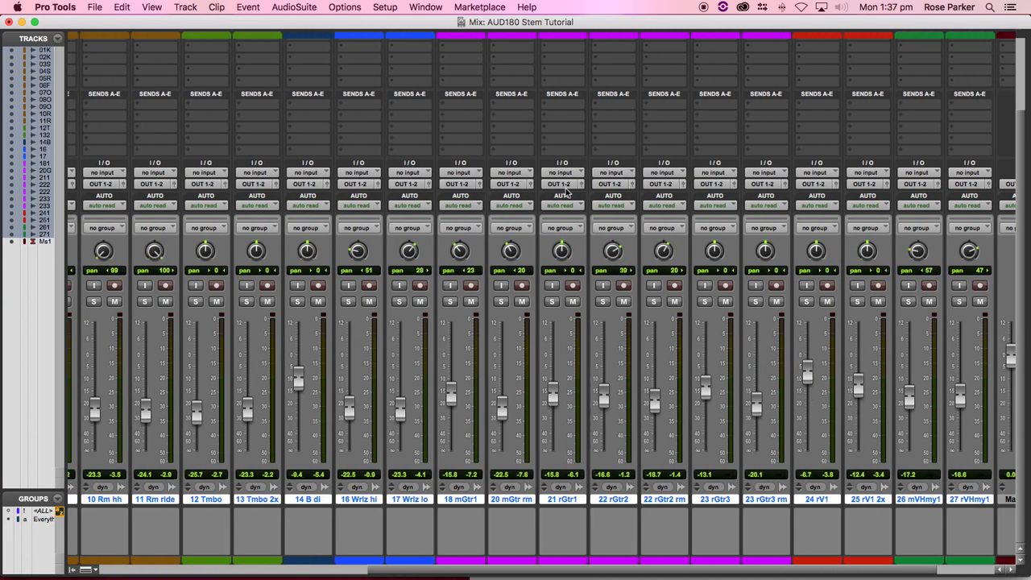
scroll(580, 206, "left", 7)
scroll(579, 206, "left", 3)
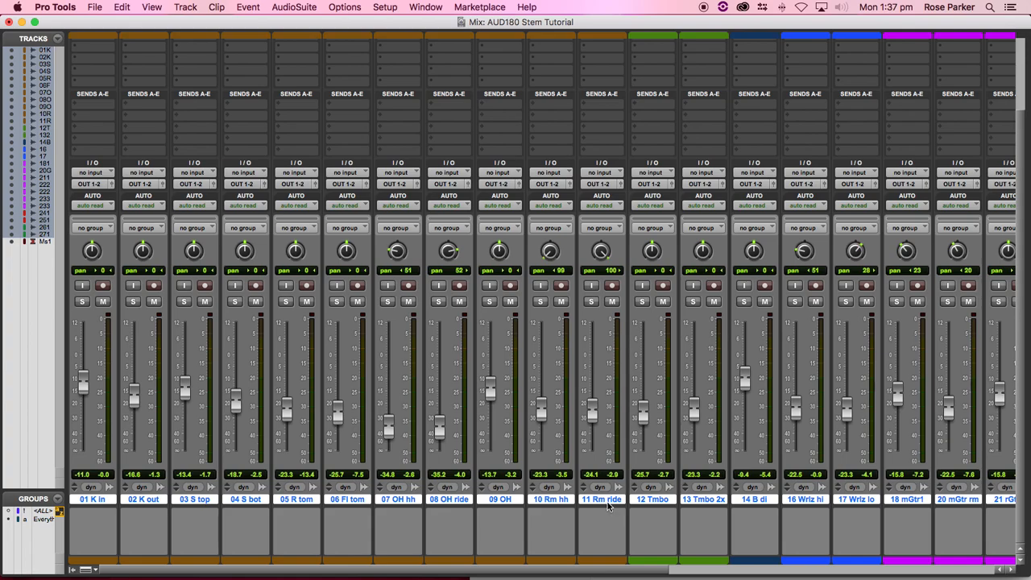
left_click(456, 500)
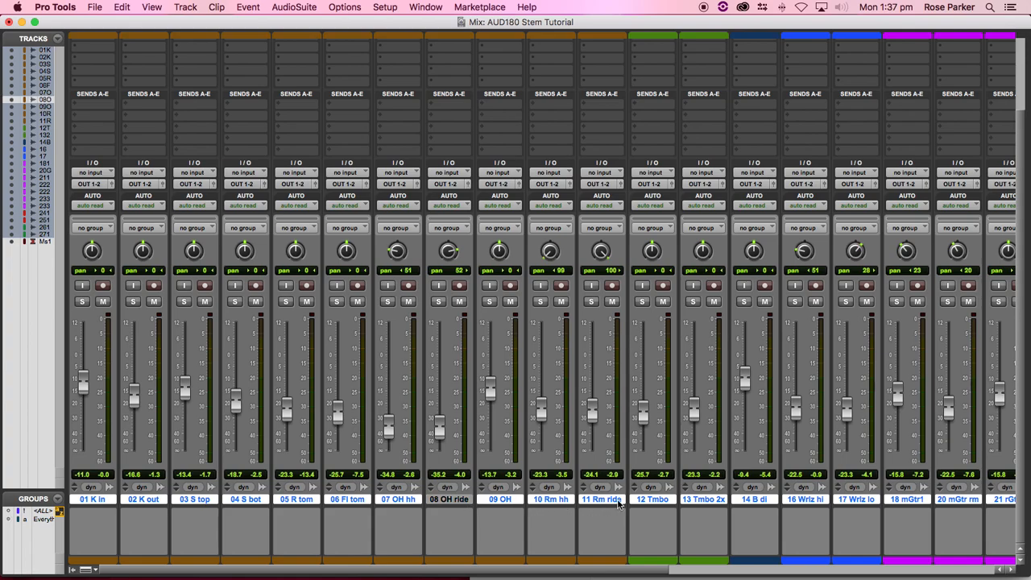
left_click(455, 499)
left_click(613, 499)
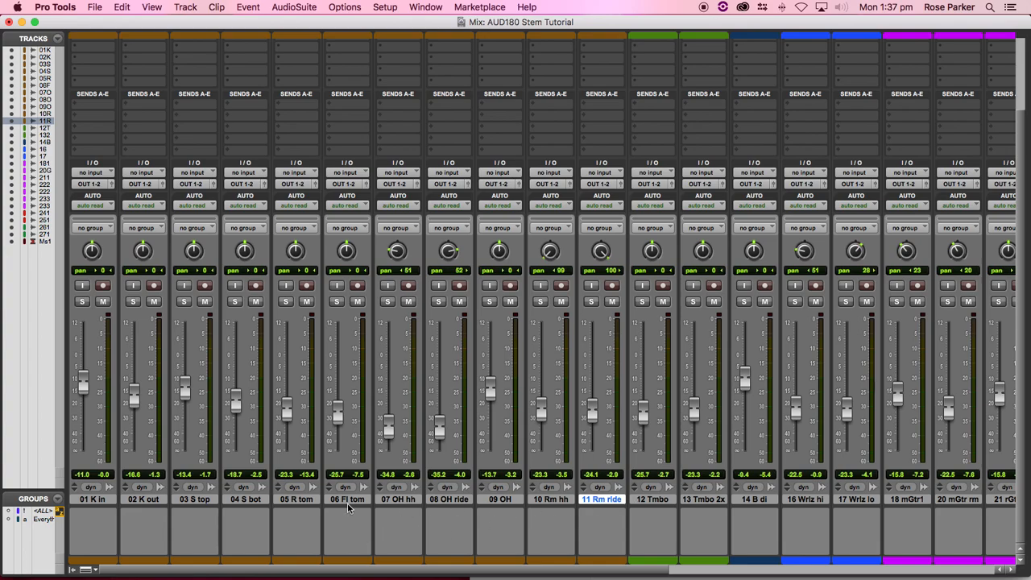
left_click(83, 500, "shift")
key("super+g")
type("Drums")
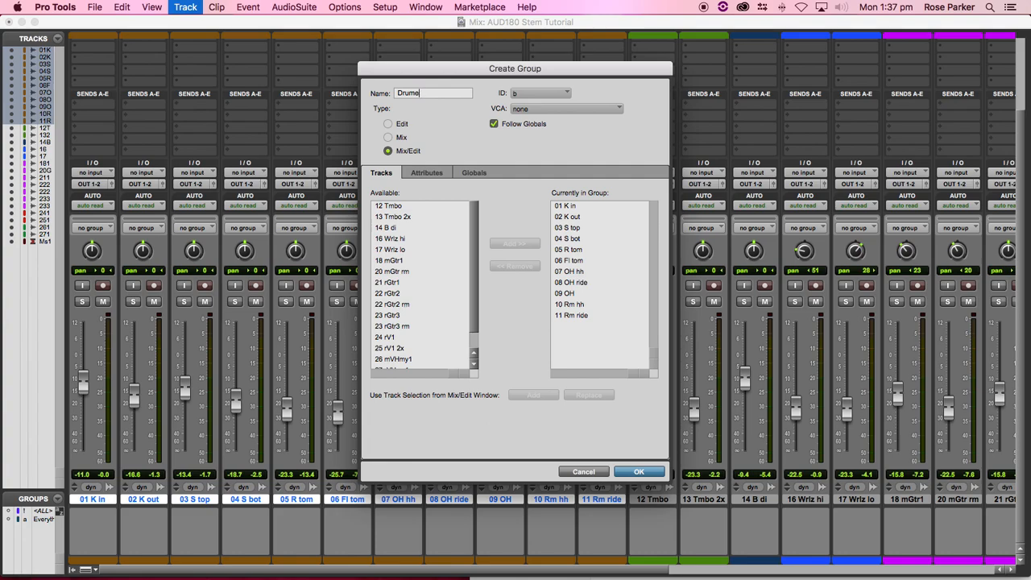
key("BackSpace")
key("Return")
Group the tracks 12 Tmbo and 13 Tmbo 2x under the name perc
scroll(644, 545, "right", 2)
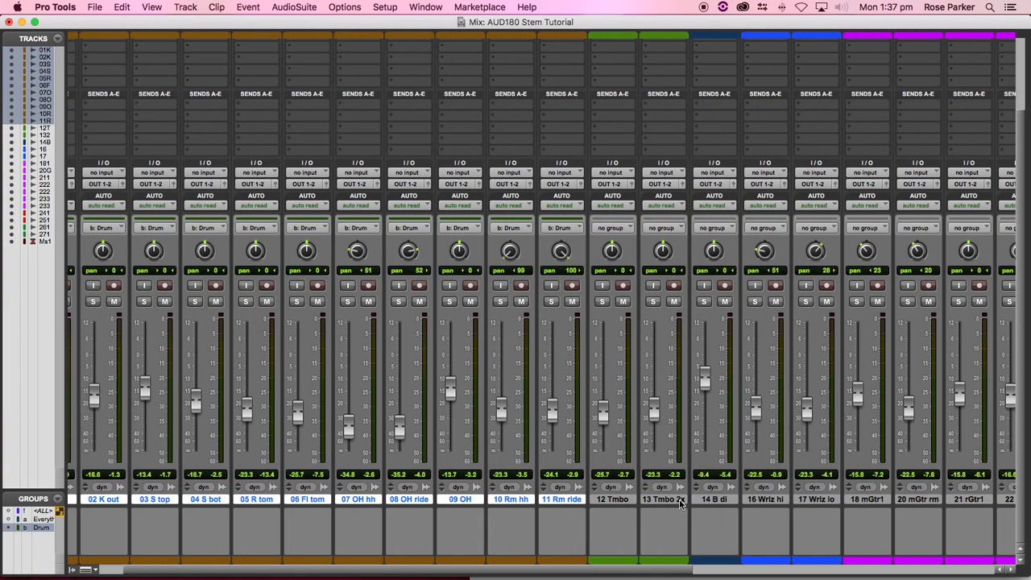
left_click(633, 506)
left_click(662, 506, "shift")
key("super+g")
type("per")
key("Return")
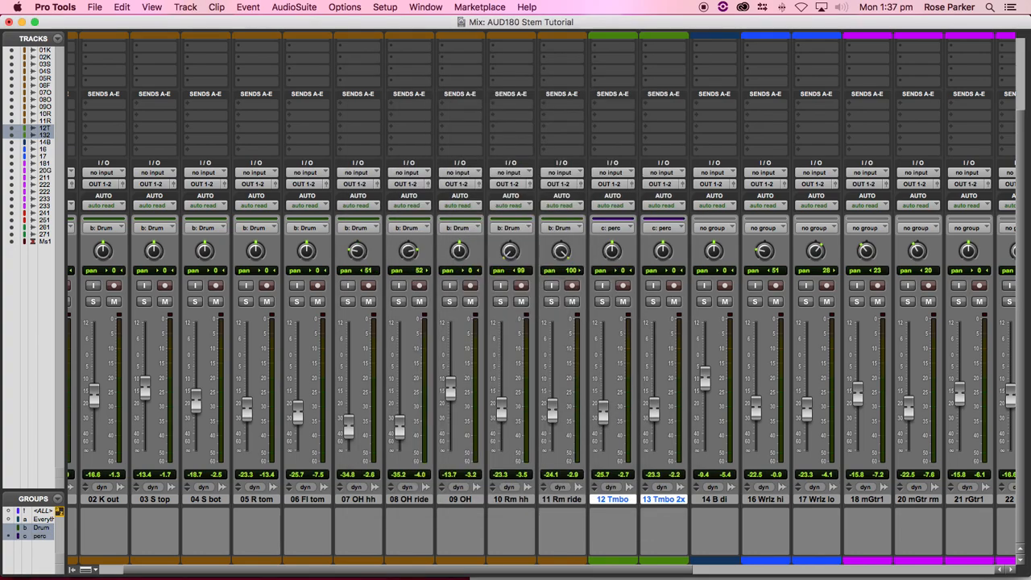
Create a group named Bass containing only the 14 B di track
scroll(479, 515, "right", 4)
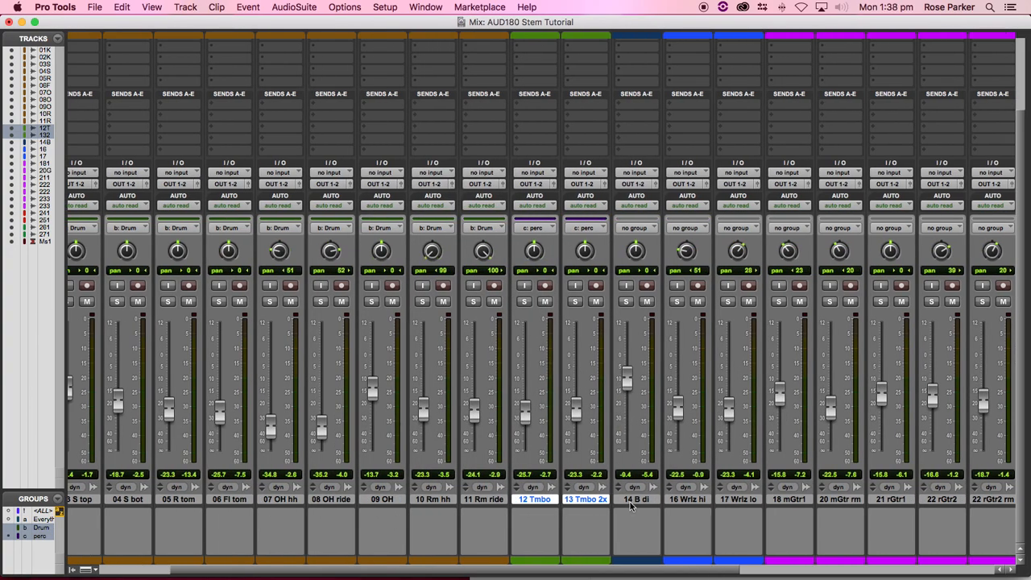
left_click(637, 499)
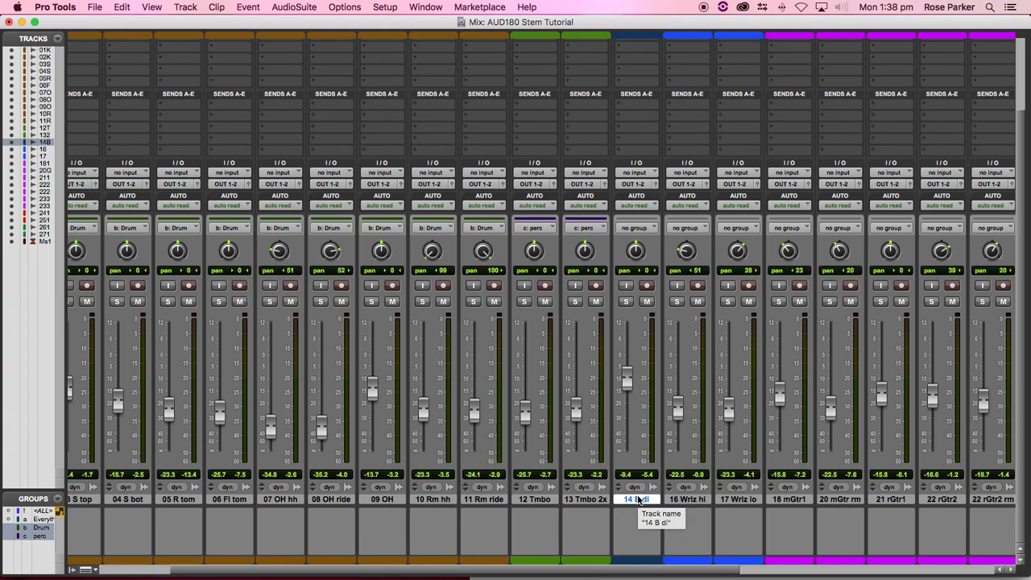
key("super+g")
type("Bass")
key("Return")
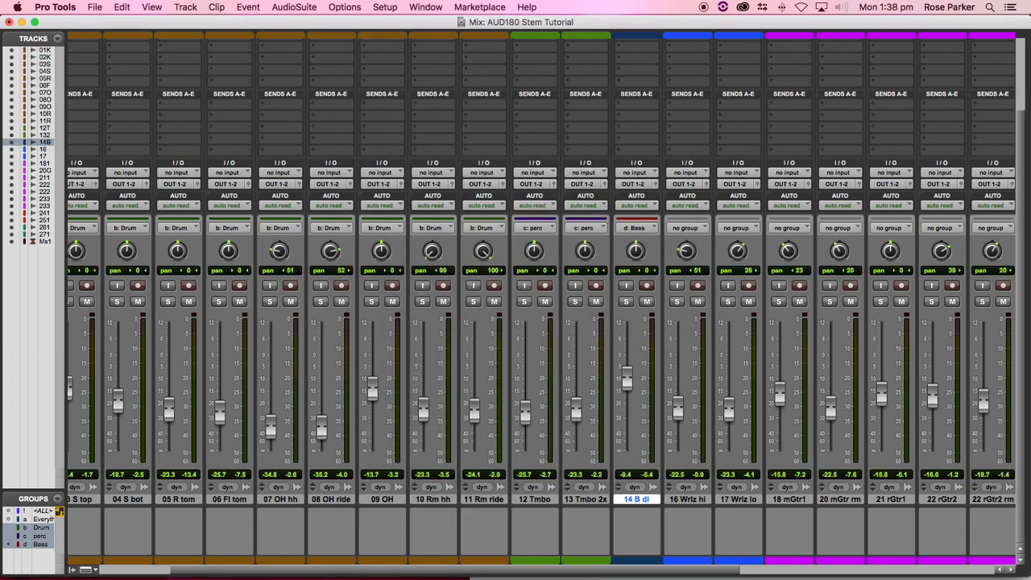
Group the tracks 16 Wrlz hi and 17 Wrlz lo under the name Keys
scroll(647, 499, "right", 2)
left_click(620, 499)
left_click(669, 499, "shift")
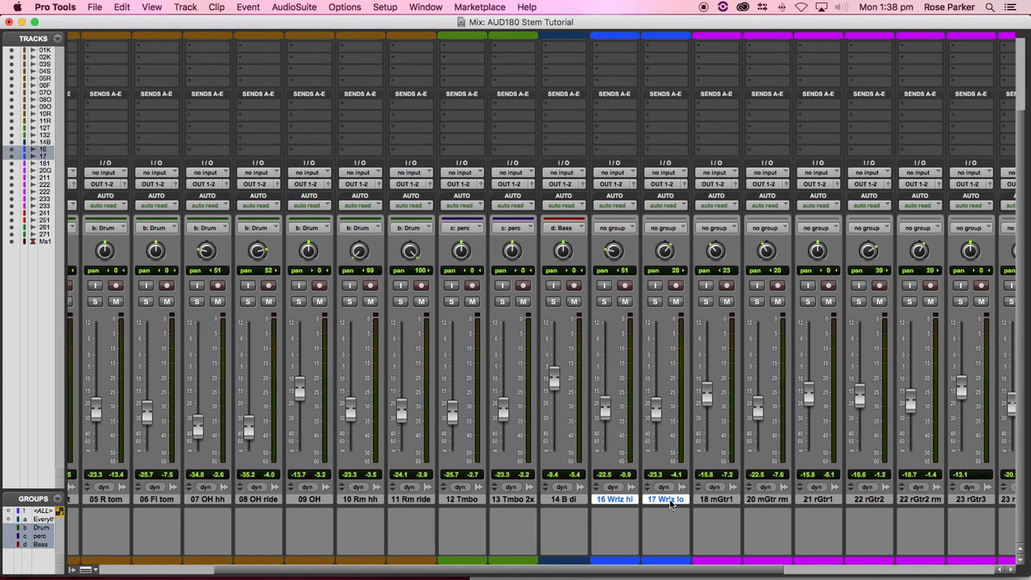
key("super+g")
type("Keys")
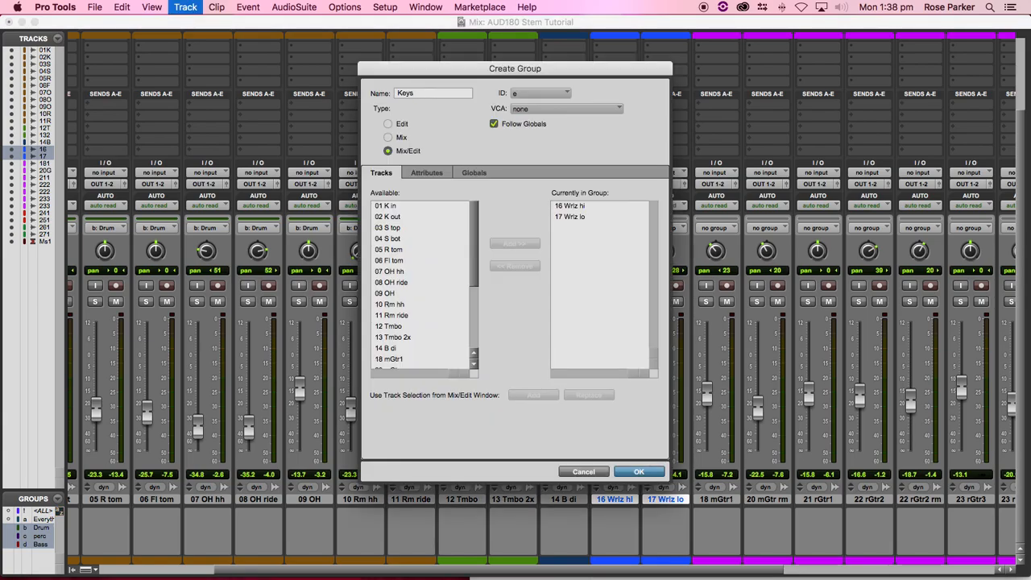
key("Return")
Create a group named Gtrs from the tracks 18 mGtr1 through 23 rGtr3 rm
scroll(644, 508, "right", 2)
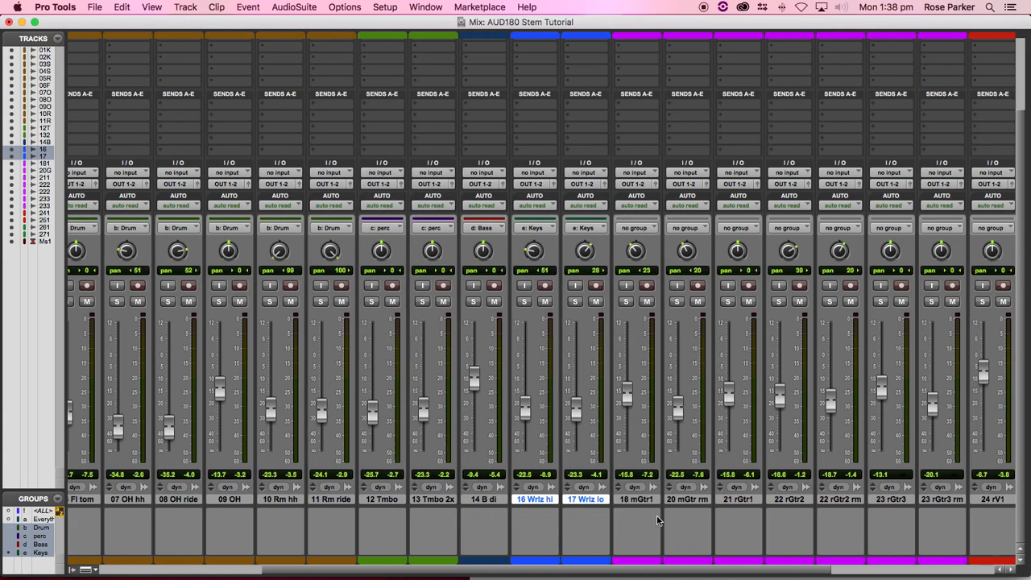
left_click(638, 499)
scroll(574, 481, "right", 3)
left_click(846, 499, "shift")
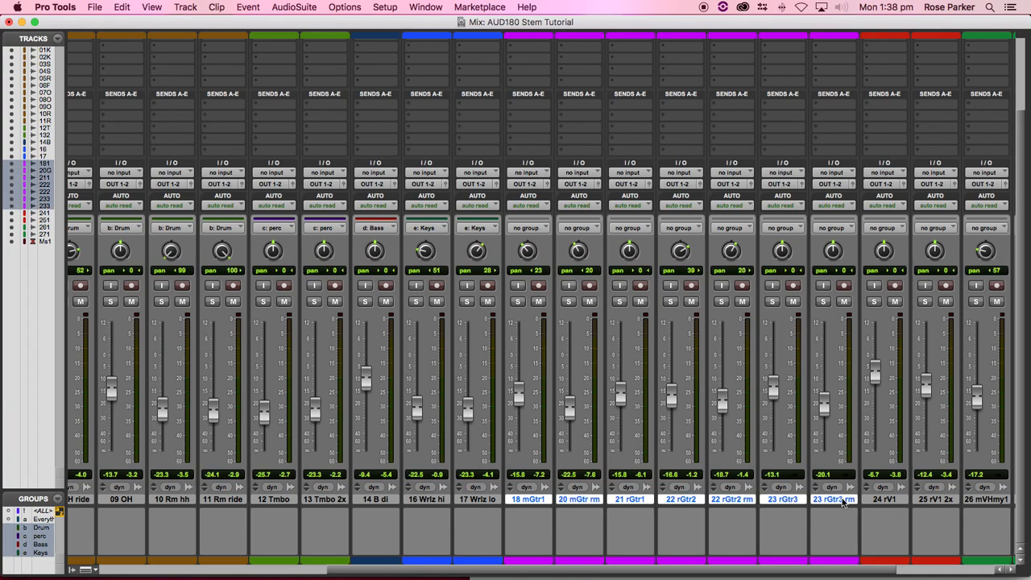
scroll(662, 494, "left", 1)
key("super+g")
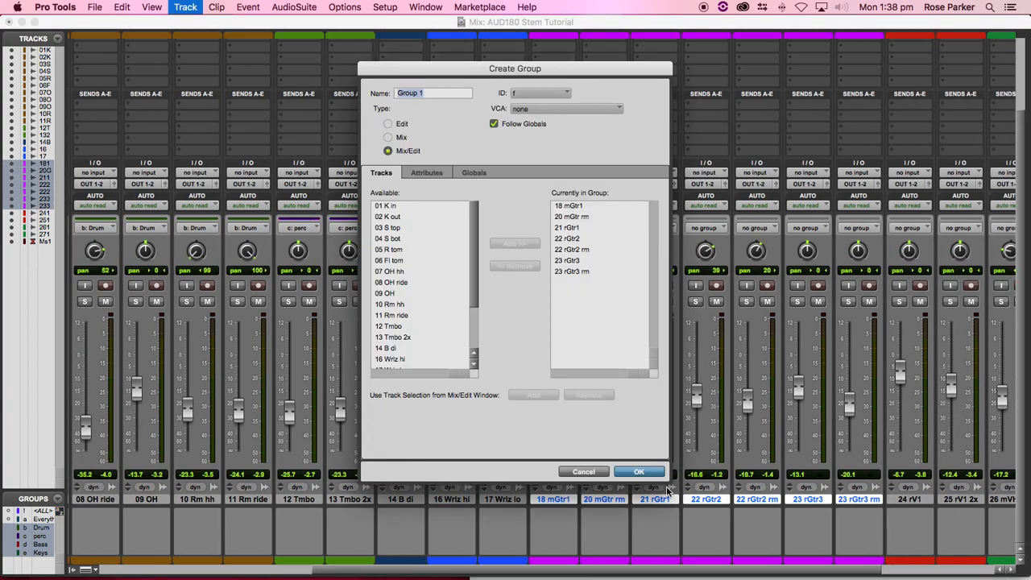
type("Gtrs")
key("Return")
Group the tracks 24 rV1 and 25 rV1 2x under the name lead Vox
scroll(555, 455, "right", 10)
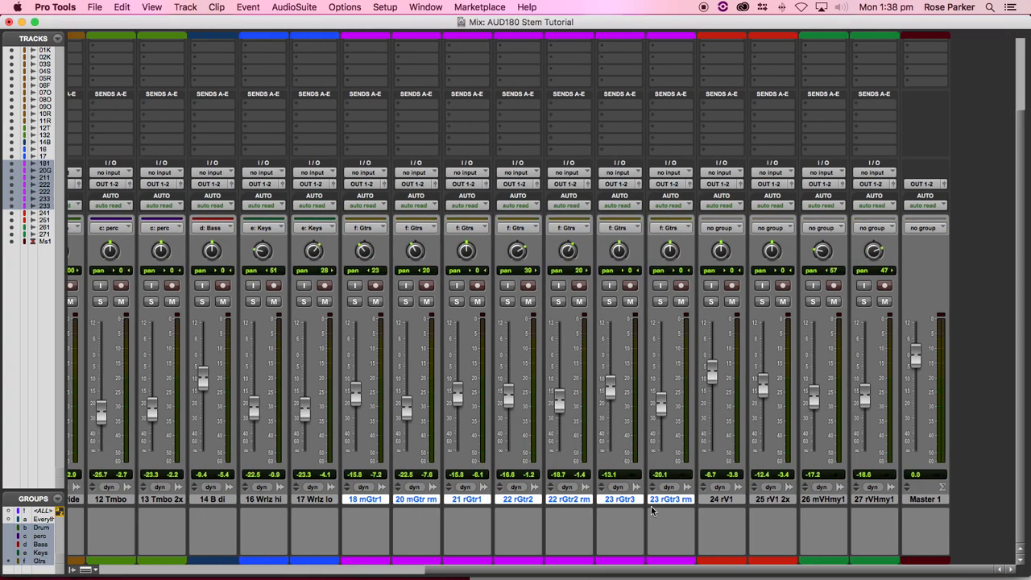
left_click(742, 501)
left_click(772, 500, "shift")
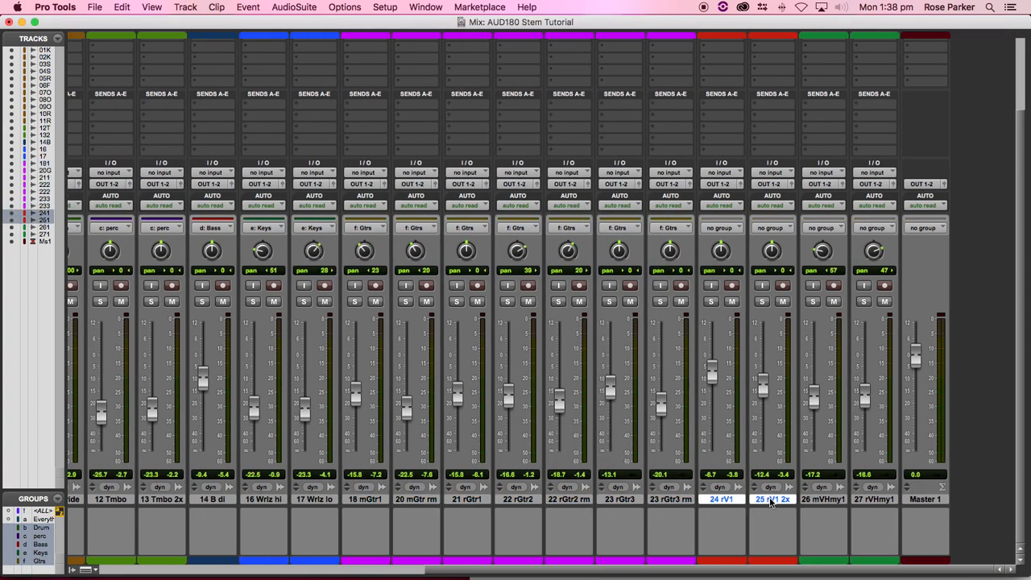
key("super+g")
type("lead")
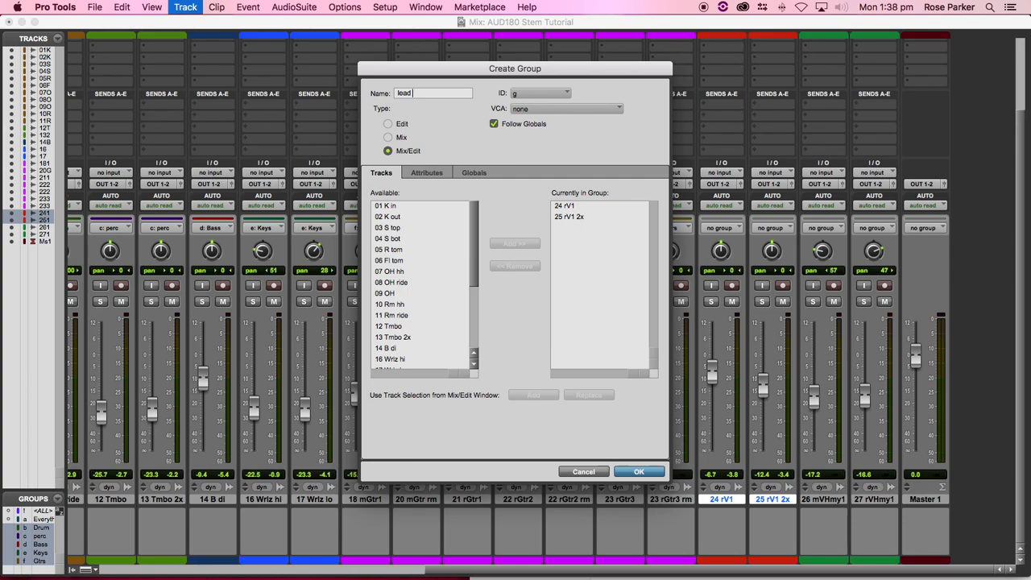
type(" Vox")
key("Return")
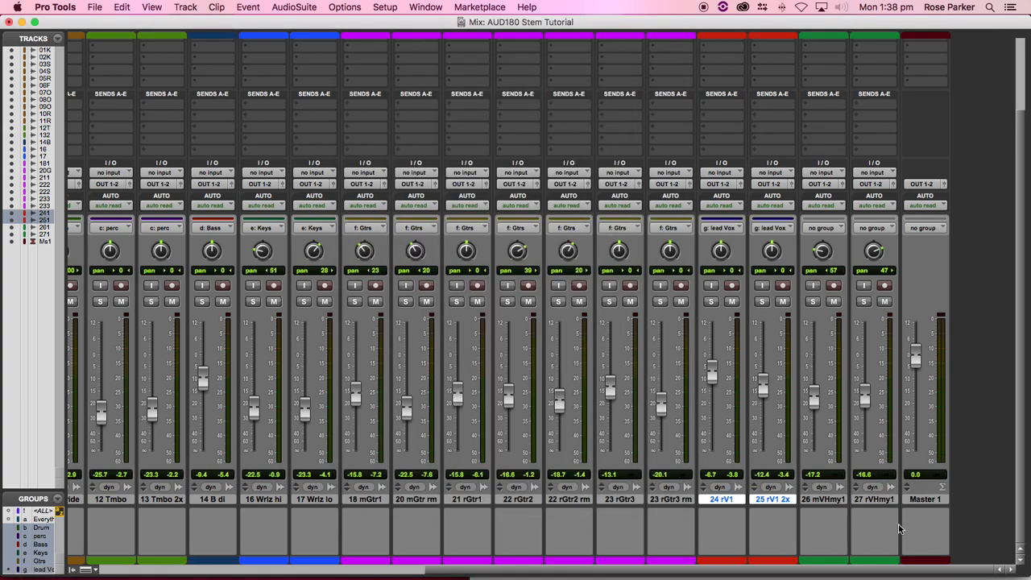
Group the tracks 26 mVHmy1 and 27 rVHmy1 under the name harm
left_click(804, 500)
left_click(860, 500, "shift")
key("super+g")
type("har")
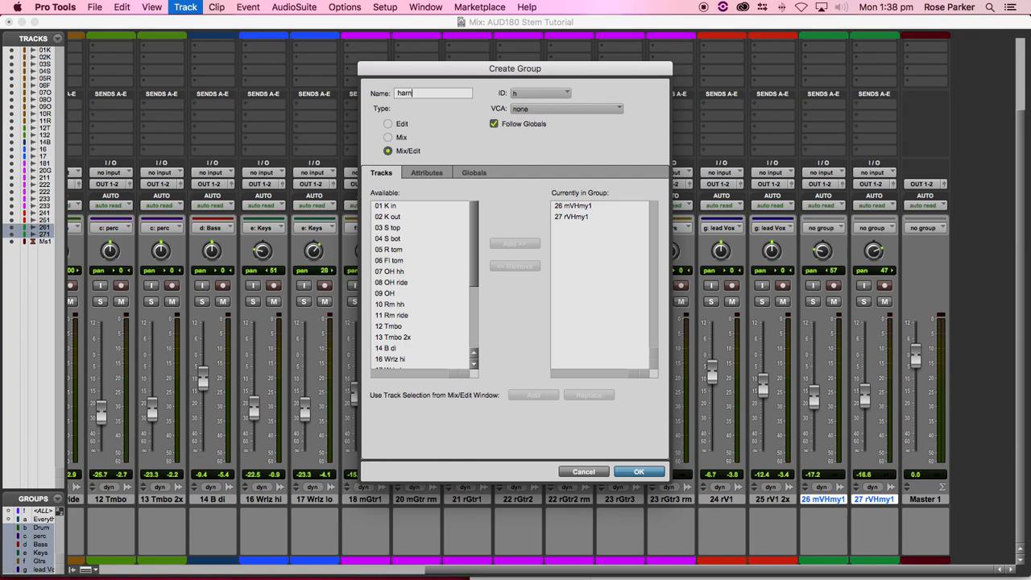
type("m")
key("Return")
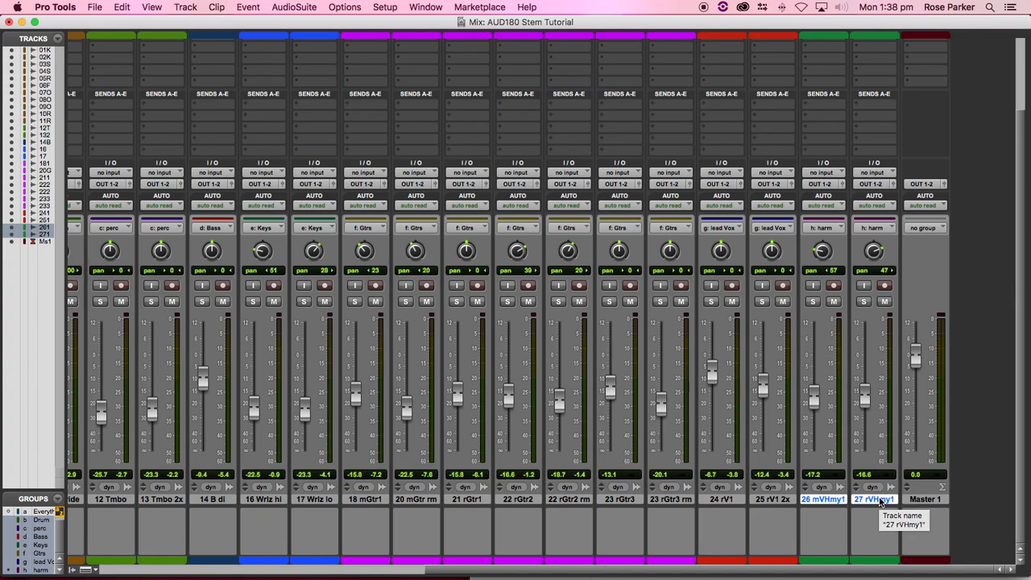
Create seven new stereo audio tracks after 27 rVHmy1 and name the first four Drums, Perc, Bass and Keys
key("super+shift+n")
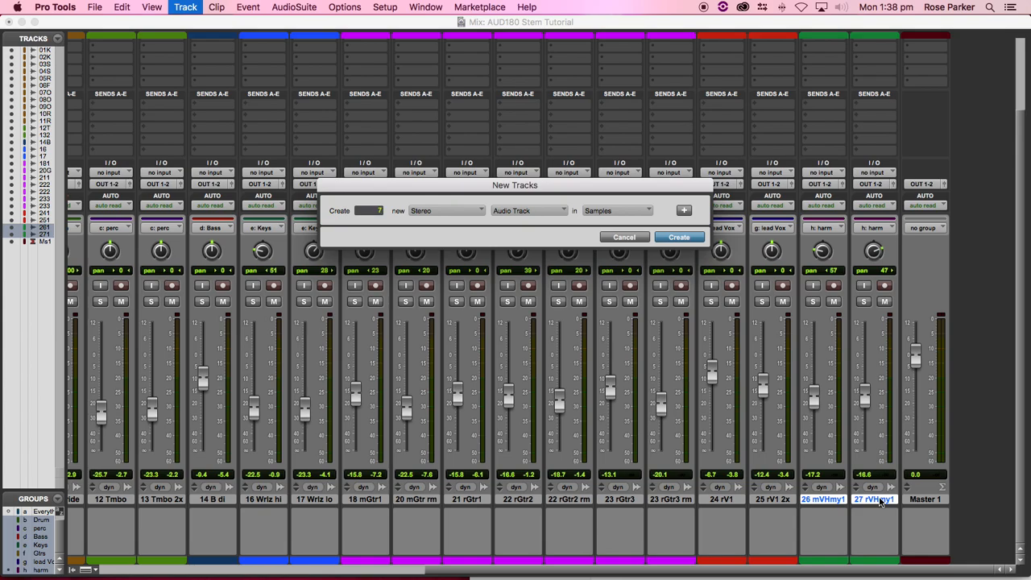
key("Return")
double_click(688, 499)
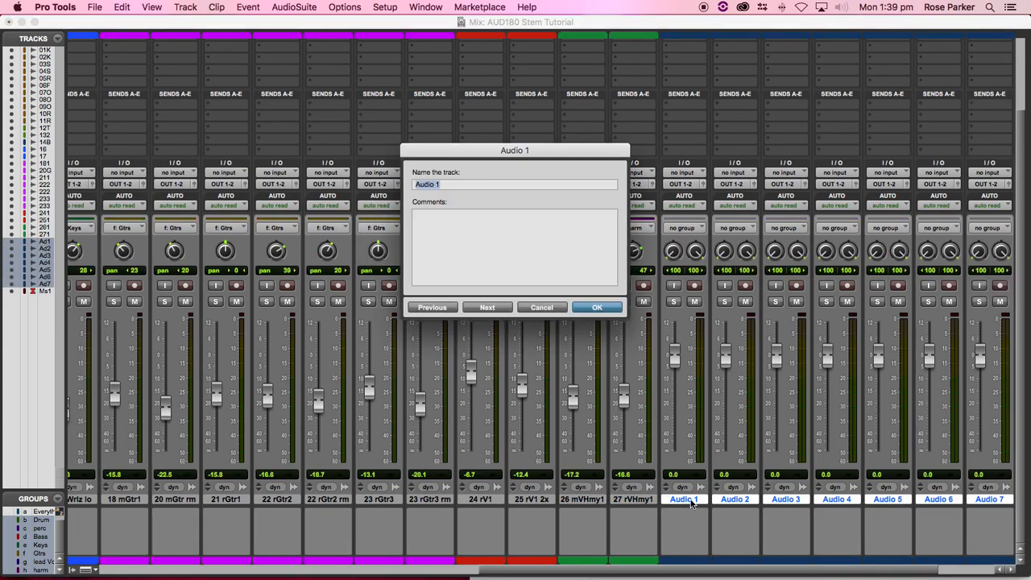
type("Di")
key("super+Right")
type("Perc")
key("super+Right")
type("Bass")
key("super+Right")
type("Keys")
key("super+Right")
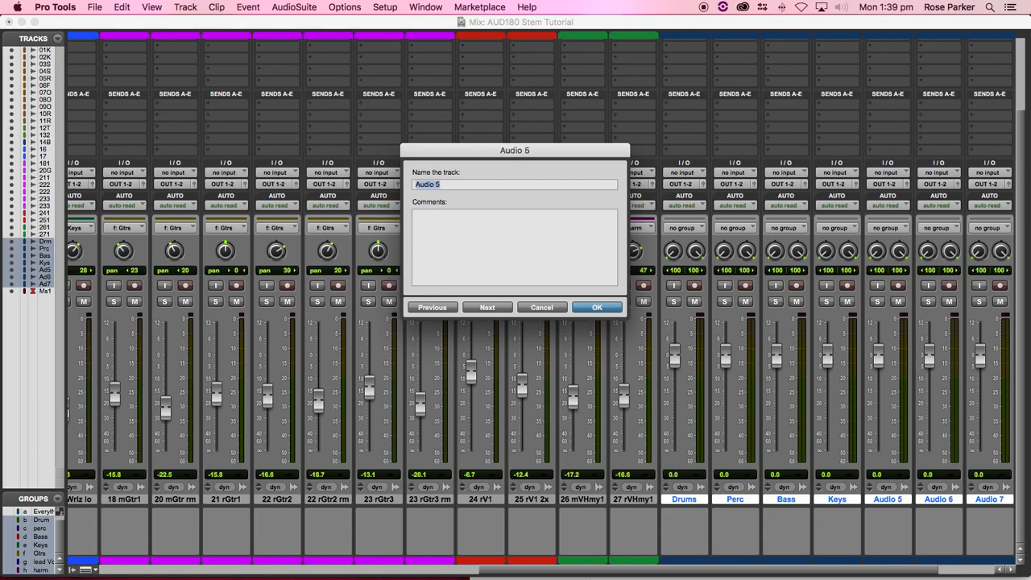
Name the remaining three new audio tracks Gtrs, Lead Vox and Harms
type("Gtrs")
key("super+Right")
type("Lead Vox")
key("super+Right")
type("Harms")
key("Return")
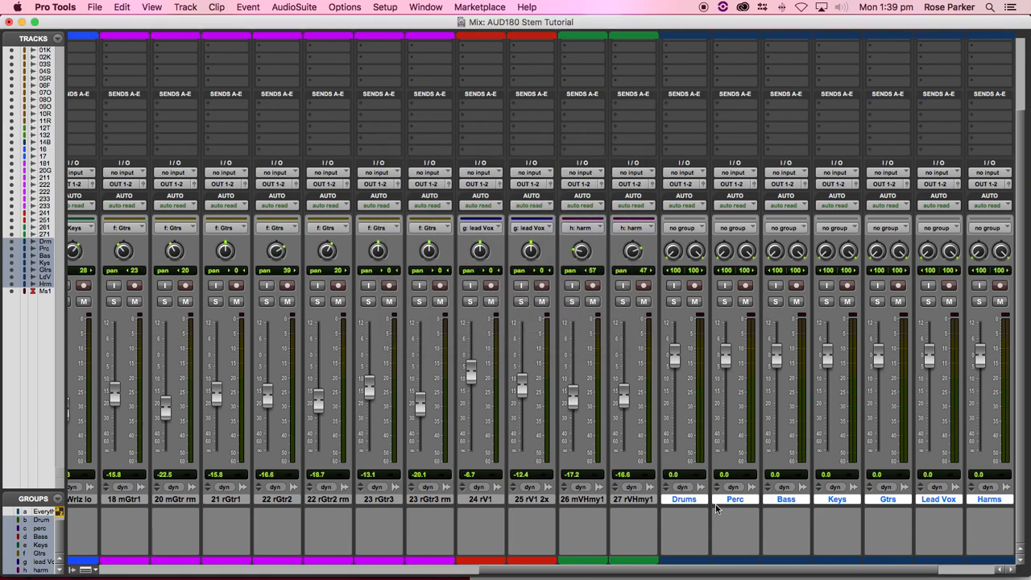
Move the seven new stem tracks so Drums follows 11 Rm ride and Perc through Harms follow 13 Tmbo 2x
left_click(683, 499)
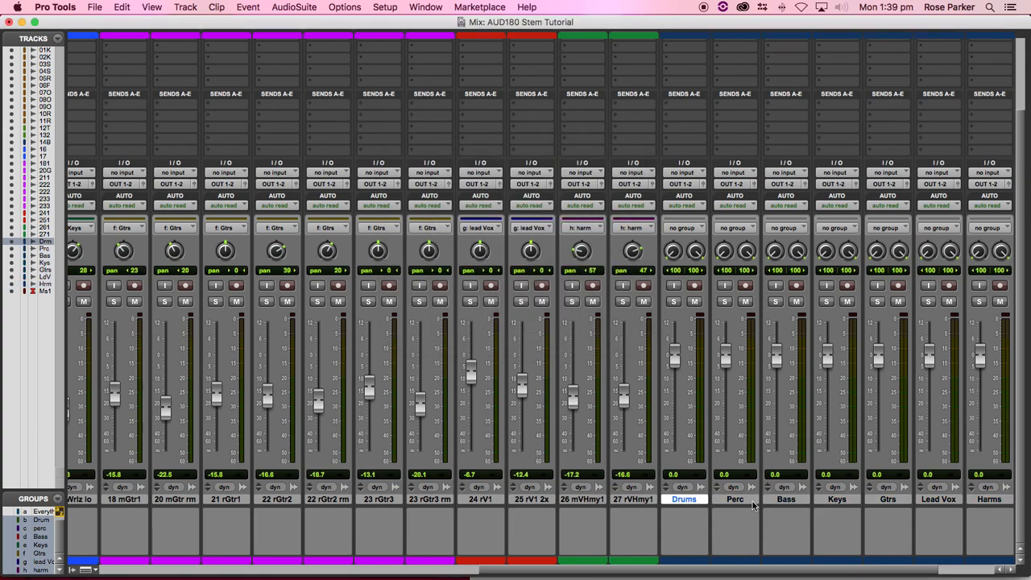
left_click(990, 499, "shift")
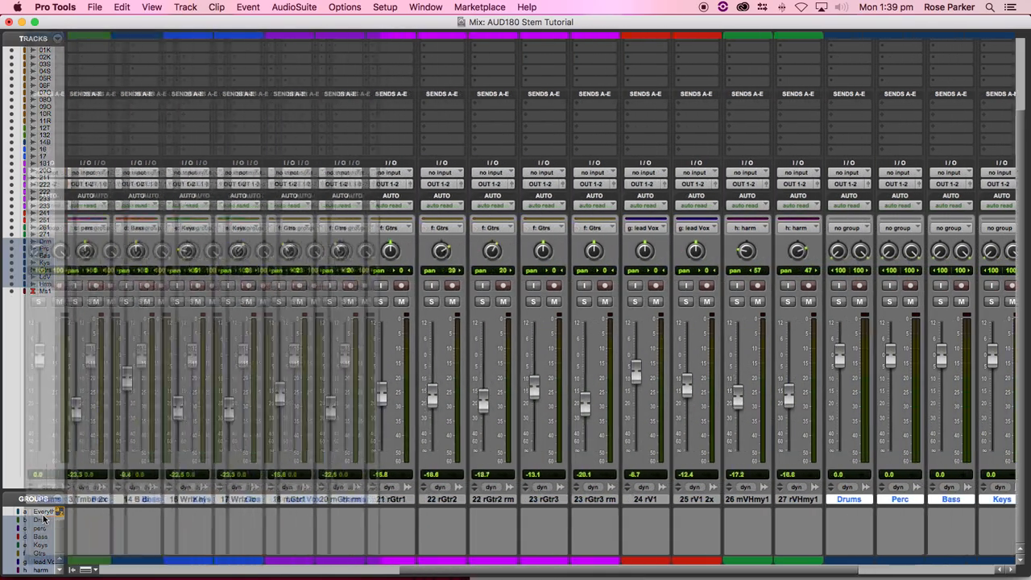
left_click_drag(44, 520, 640, 512)
left_click(656, 499, "super")
left_click_drag(712, 504, 887, 507)
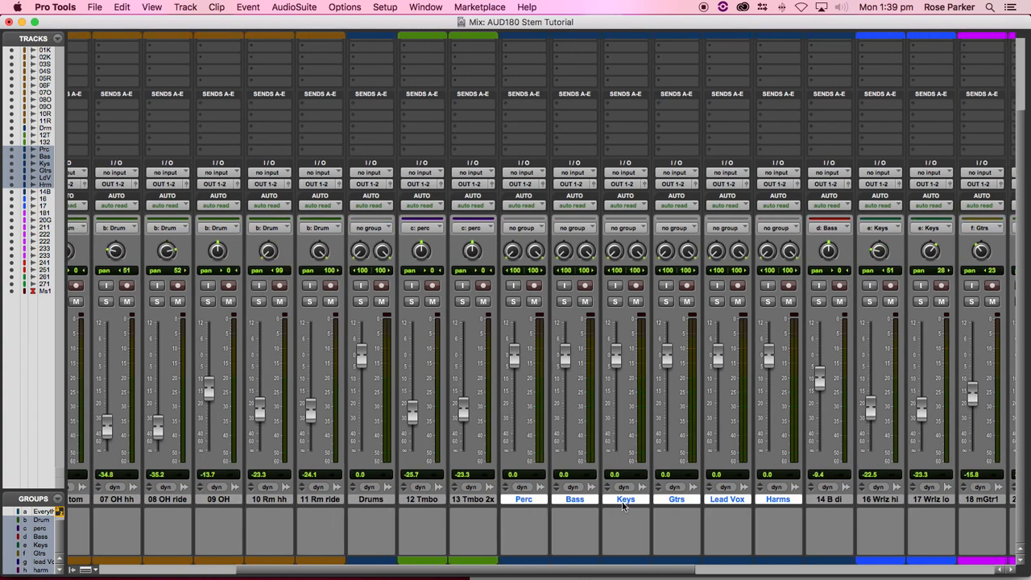
Move the stem tracks from Bass onward behind 14 B di, and those from Keys onward behind 17 Wrlz lo
left_click(539, 501, "super")
left_click_drag(578, 501, 795, 504)
scroll(645, 509, "right", 2)
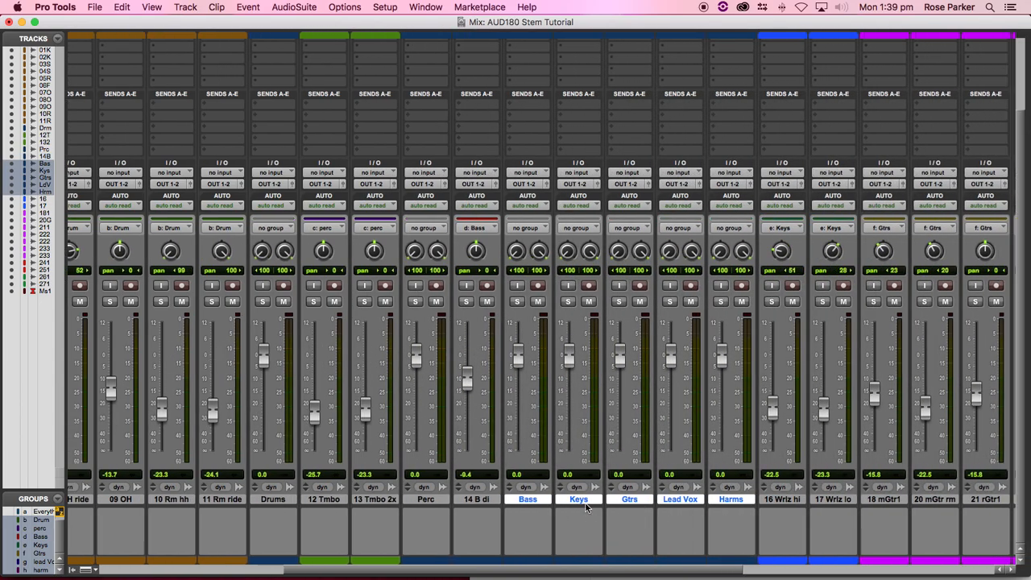
left_click(573, 501, "super")
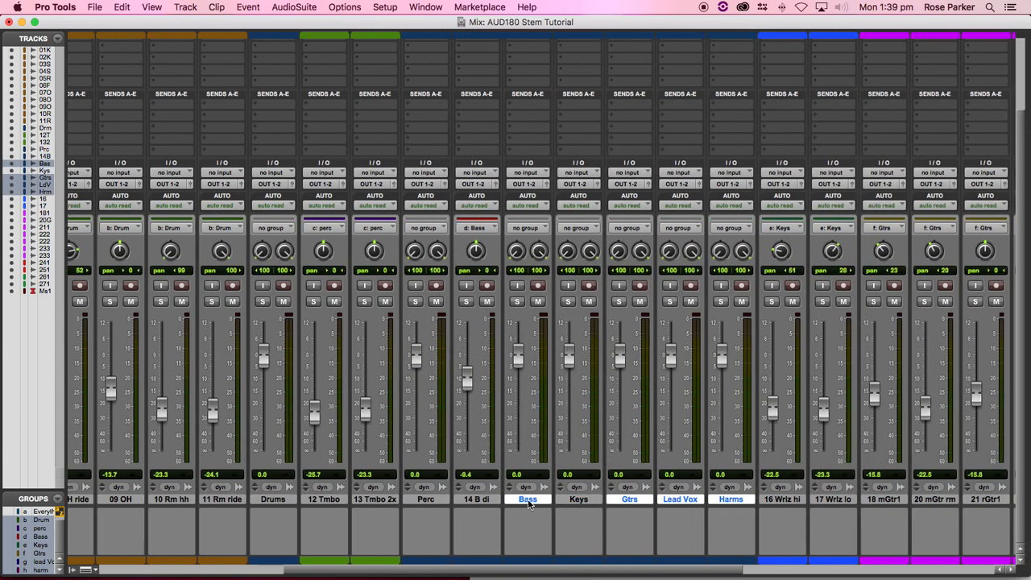
left_click(529, 501, "super")
left_click(578, 501, "super")
left_click_drag(579, 500, 816, 501)
Place Gtrs behind 23 rGtr3 rm, Lead Vox behind 25 rV1 2x and Harms behind 27 rVHmy1
scroll(569, 513, "right", 3)
left_click(534, 501, "super")
left_click_drag(600, 501, 836, 510)
left_click_drag(606, 489, 958, 502)
left_click(810, 504)
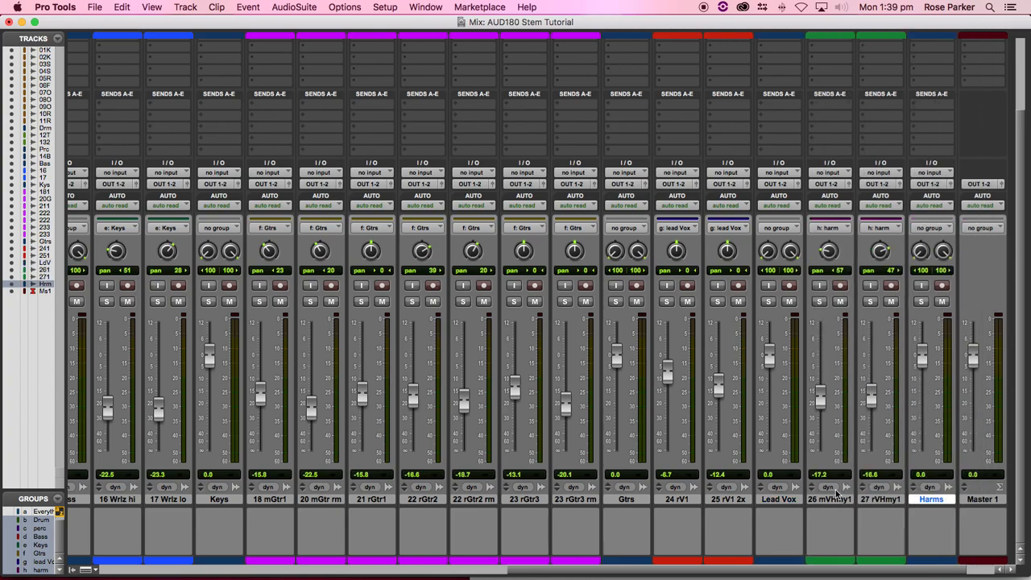
Set the outputs of all the drum tracks, 01 K in through 11 Rm ride, to Bus 1-2 (Stereo)
scroll(837, 494, "left", 15)
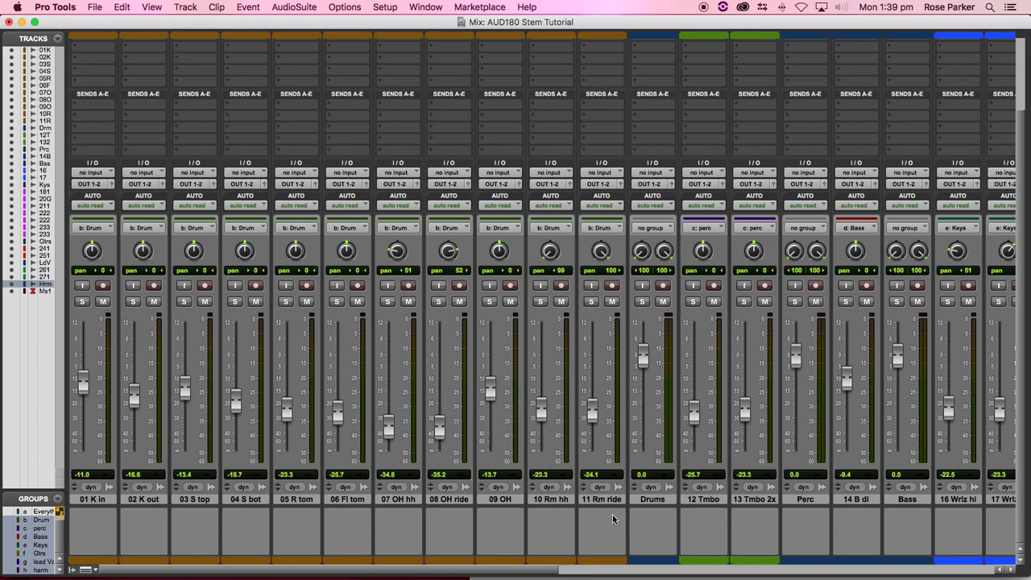
left_click(609, 500)
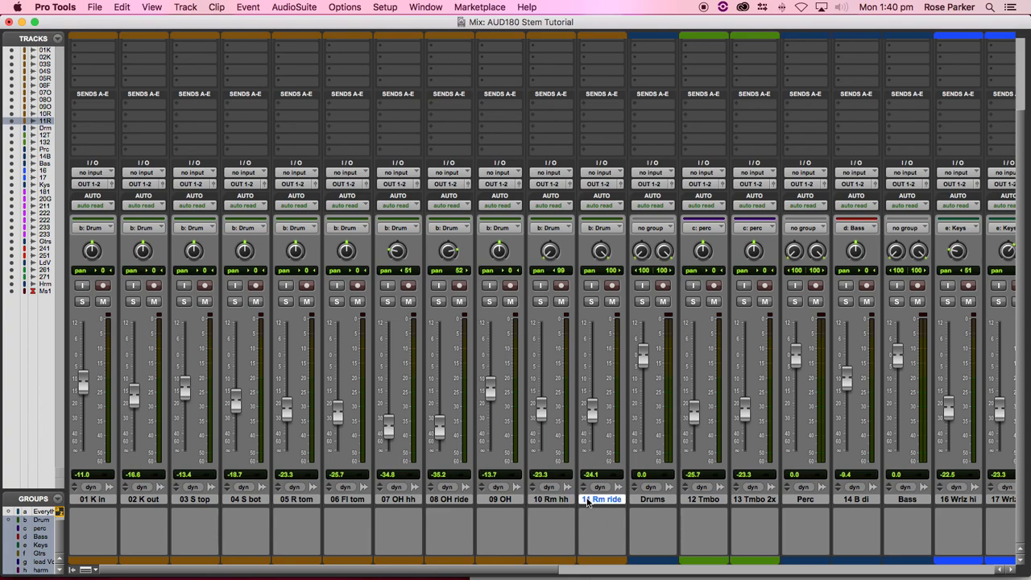
left_click(106, 501, "shift")
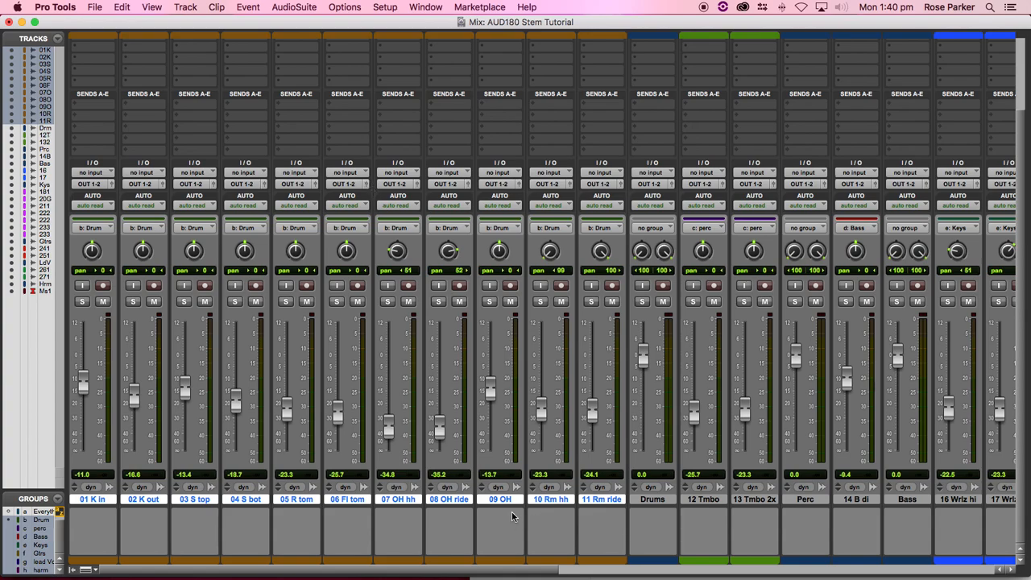
scroll(242, 214, "up", 1)
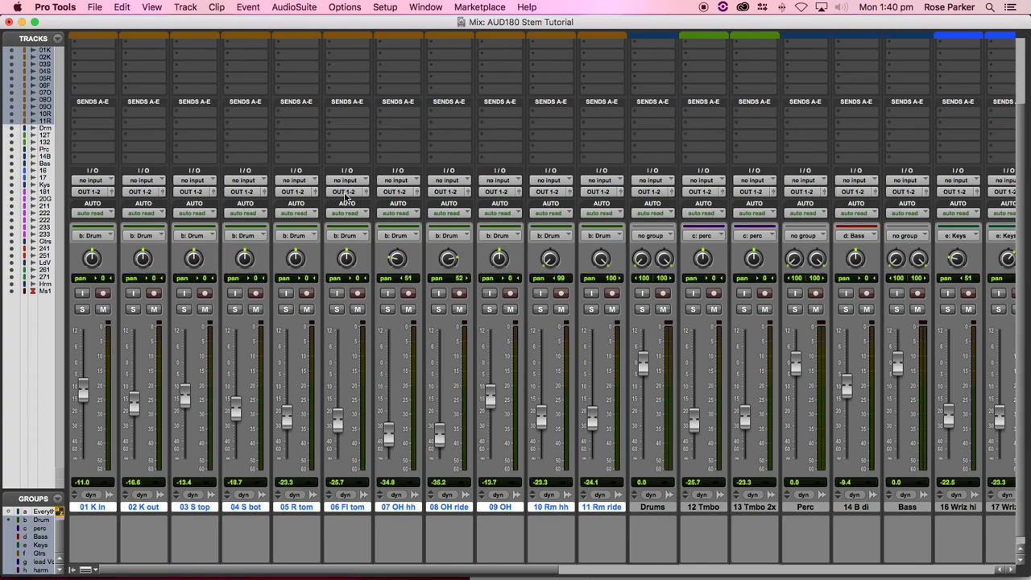
left_click(345, 192)
mouse_move(354, 203)
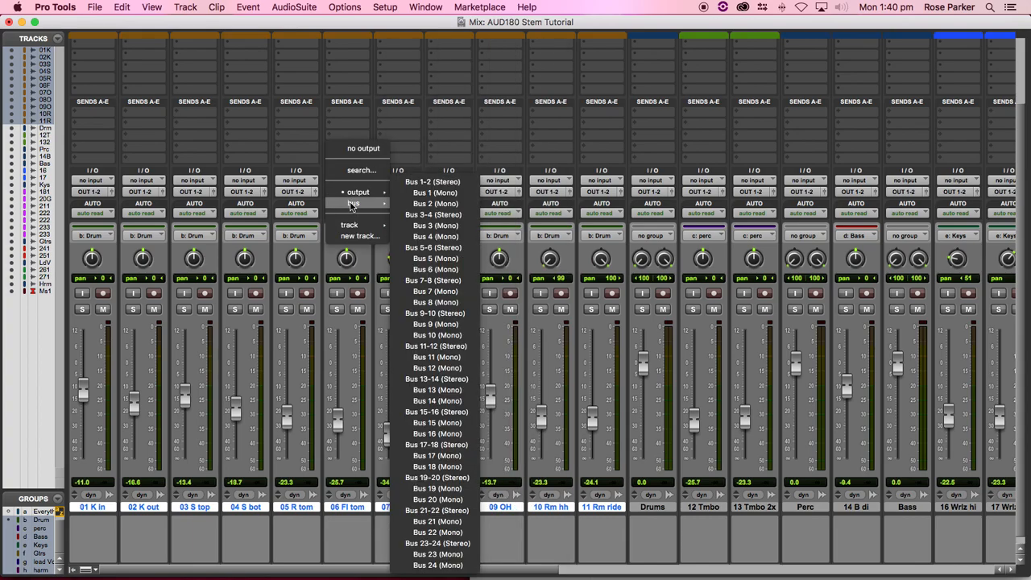
left_click(425, 183)
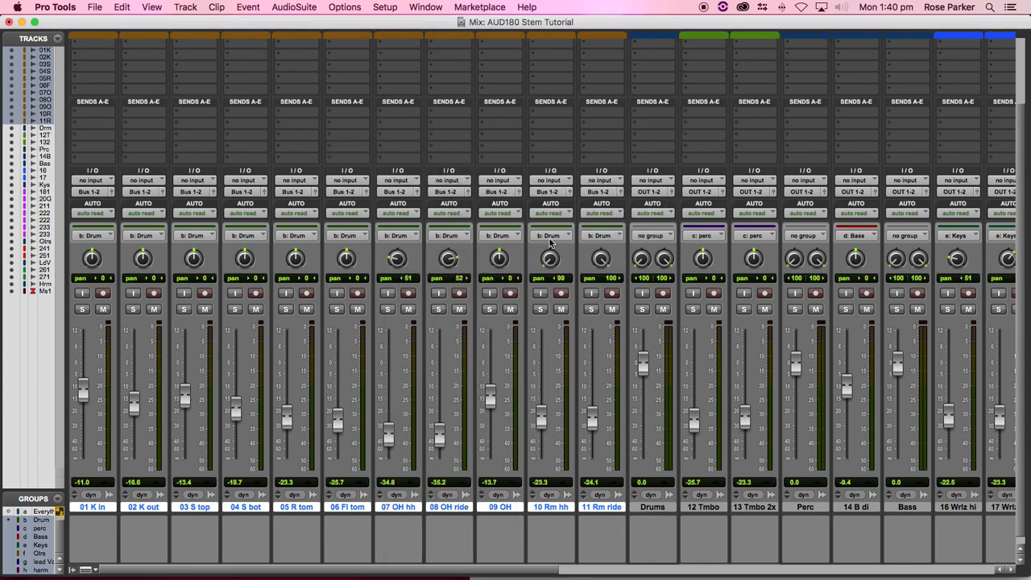
Set the input of the Drums stem track to Bus 1-2 (Stereo)
scroll(637, 274, "down", 1)
left_click(652, 172)
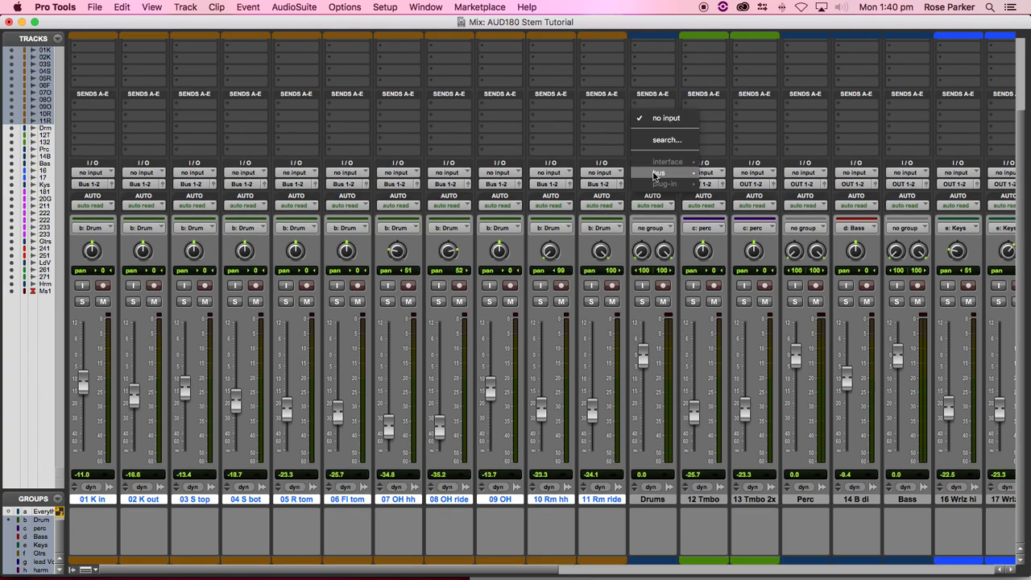
mouse_move(664, 174)
left_click(730, 176)
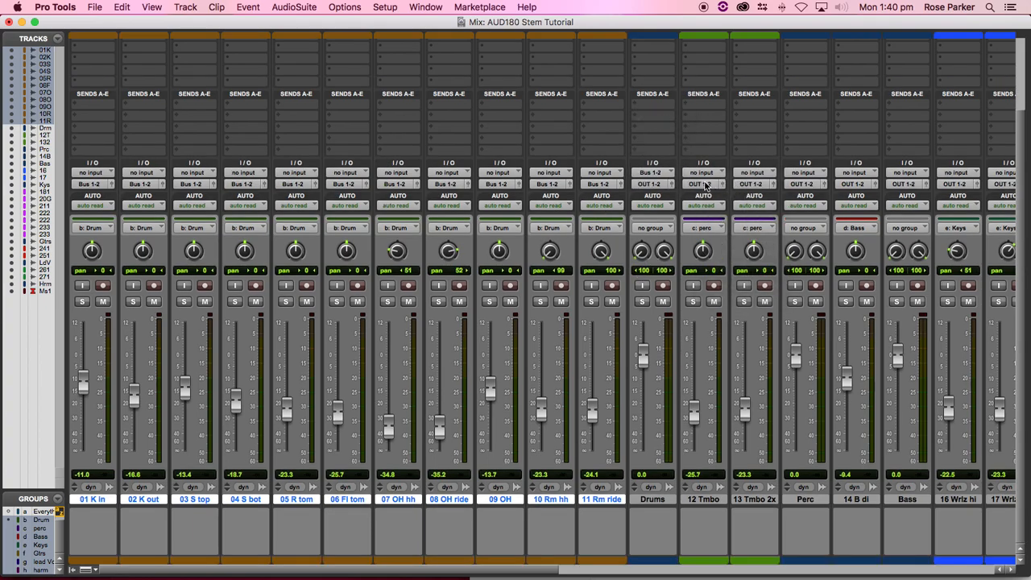
Route the outputs of 12 Tmbo and 13 Tmbo 2x to Bus 3-4 and set the Perc stem track's input to Bus 3-4
left_click(700, 184)
left_click(708, 509)
left_click(703, 500)
left_click(754, 499, "shift")
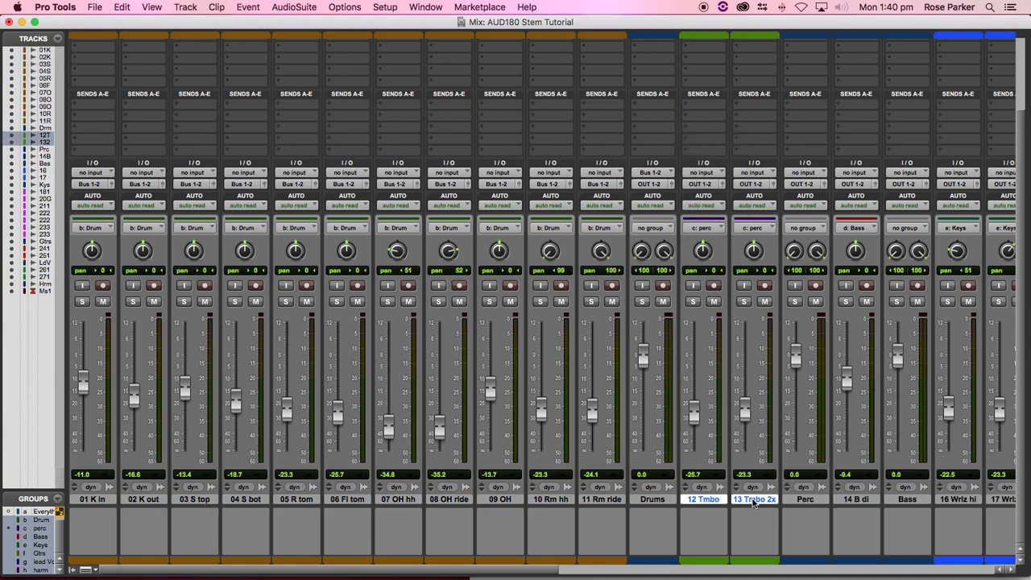
left_click(703, 184)
left_click(704, 240)
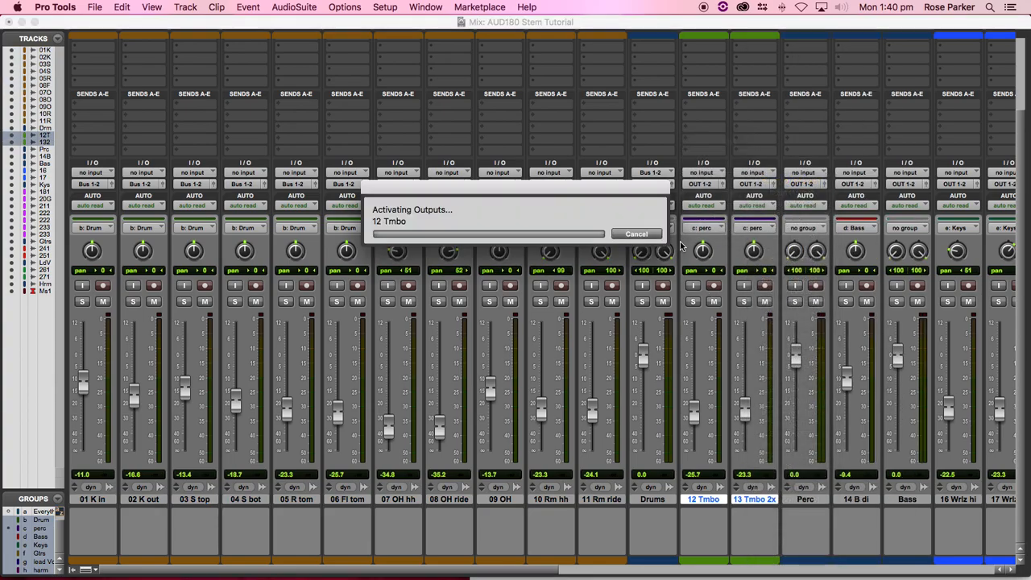
left_click(809, 173)
mouse_move(842, 177)
left_click(872, 191)
Route the output of 14 B di to Bus 5-6 and set the Bass stem track's input to Bus 5-6
scroll(722, 209, "right", 4)
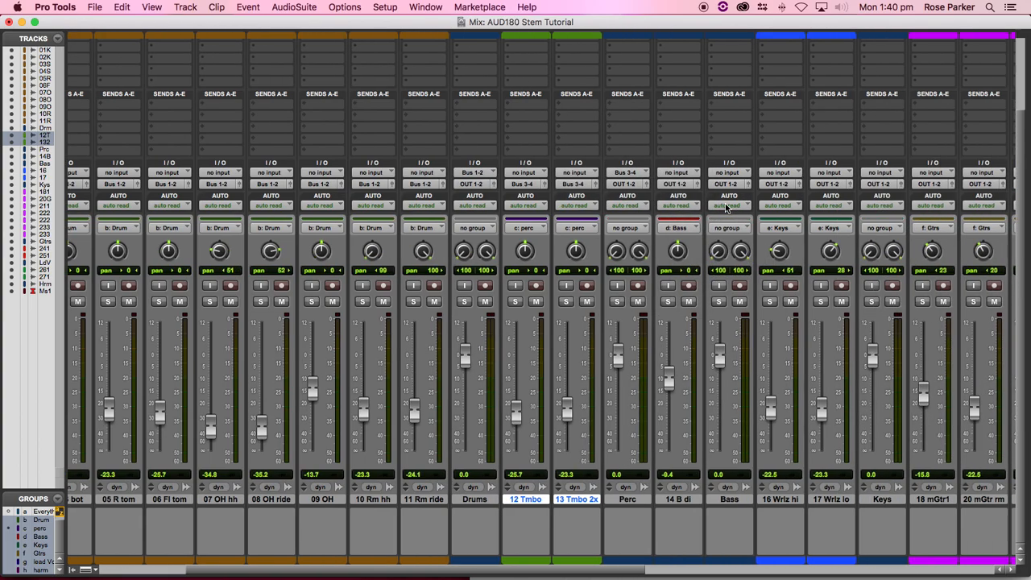
left_click(659, 500)
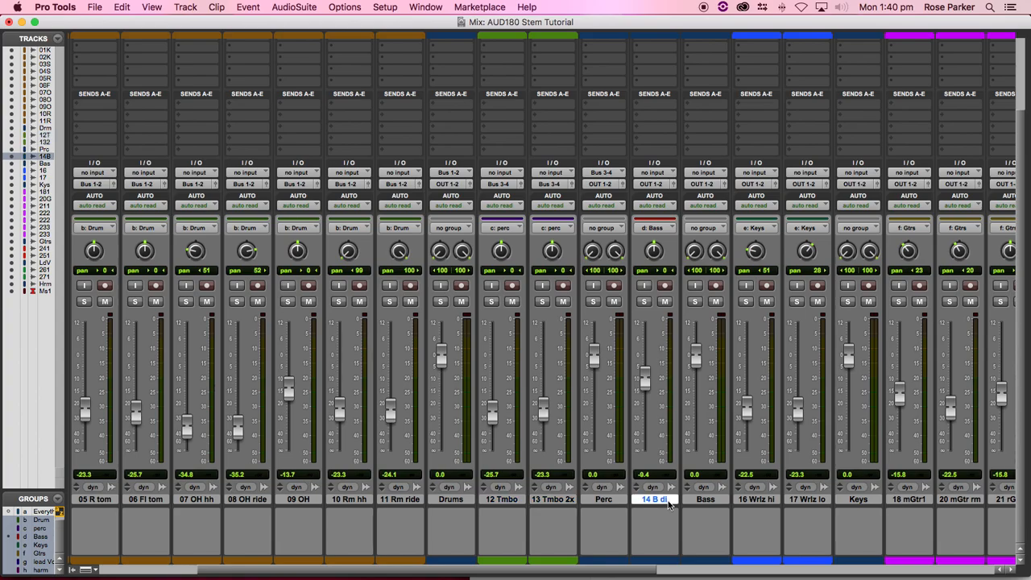
left_click(659, 189)
mouse_move(660, 195)
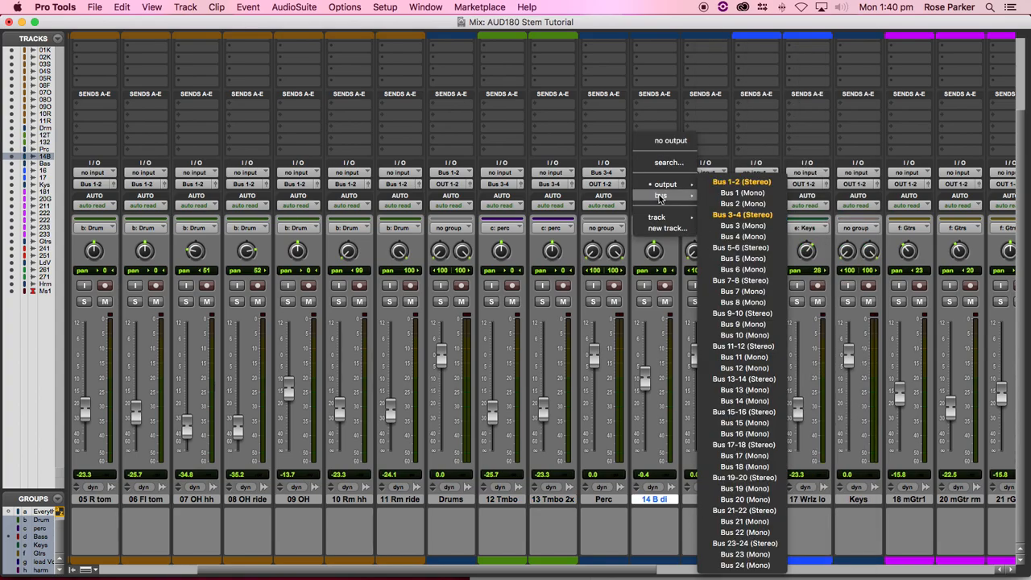
left_click(741, 246)
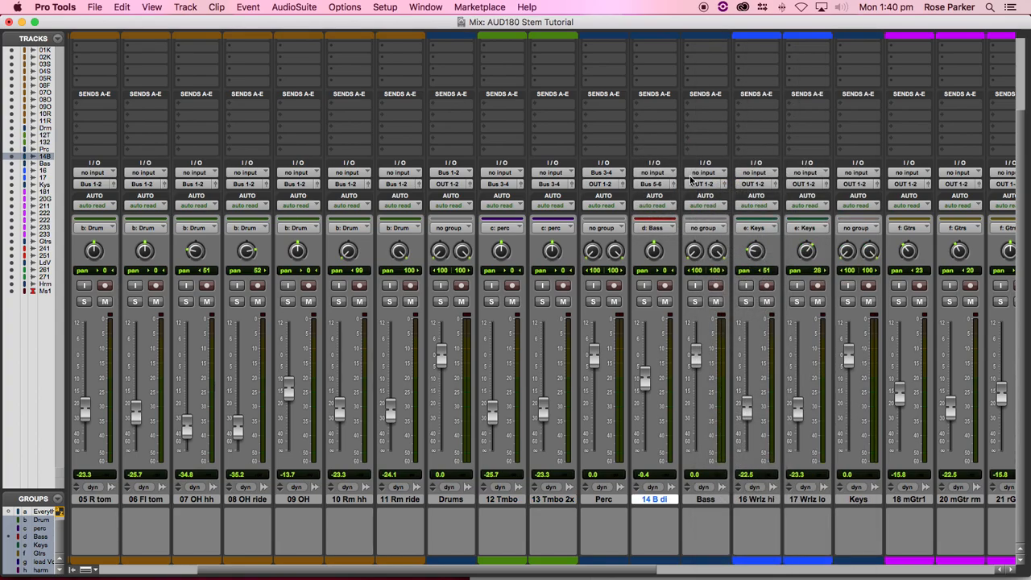
left_click(695, 175)
mouse_move(696, 179)
left_click(795, 197)
Route the outputs of 16 Wrlz hi and 17 Wrlz lo to Bus 7-8 and set the Keys stem track's input to Bus 7-8
scroll(634, 231, "right", 2)
left_click(671, 498)
left_click(721, 499, "shift")
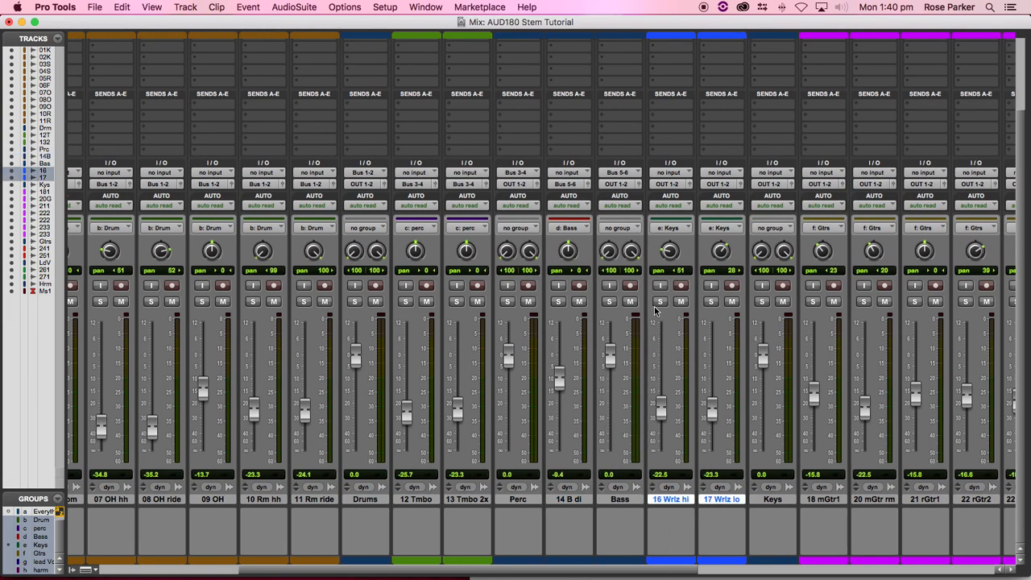
left_click(674, 185)
mouse_move(677, 198)
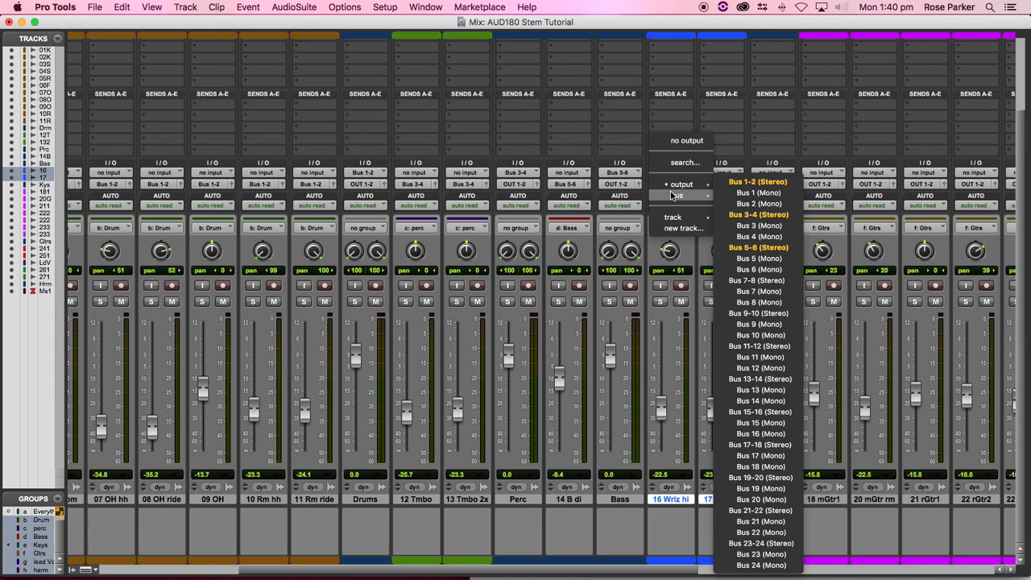
left_click(757, 282)
left_click(778, 175)
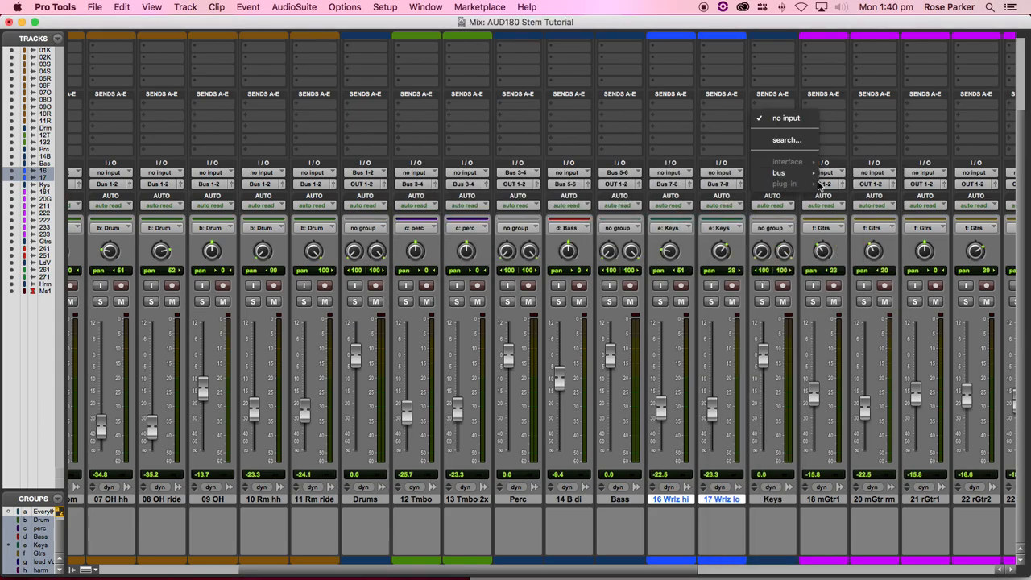
mouse_move(806, 174)
left_click(866, 210)
Route all guitar tracks, 18 mGtr1 through 23 rGtr3 rm, to Bus 9-10 and set the Gtrs stem track's input to Bus 9-10
scroll(674, 274, "right", 3)
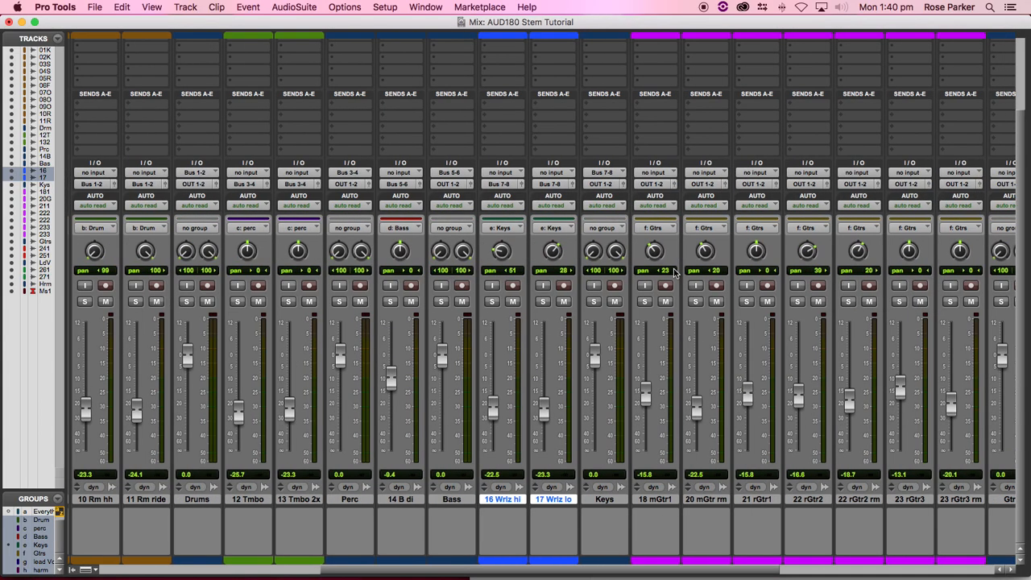
left_click(667, 500)
scroll(624, 501, "right", 5)
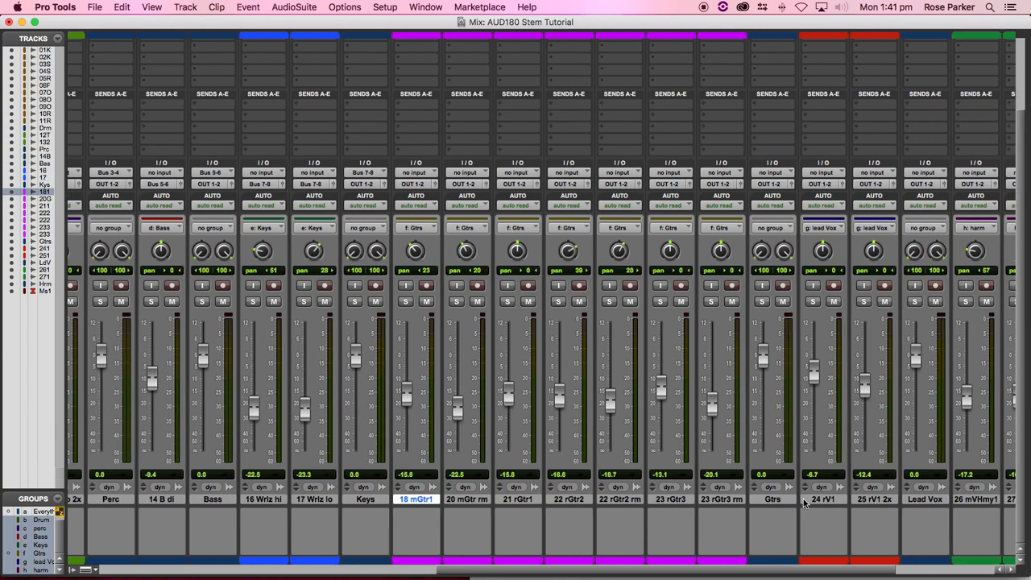
left_click(731, 500, "shift")
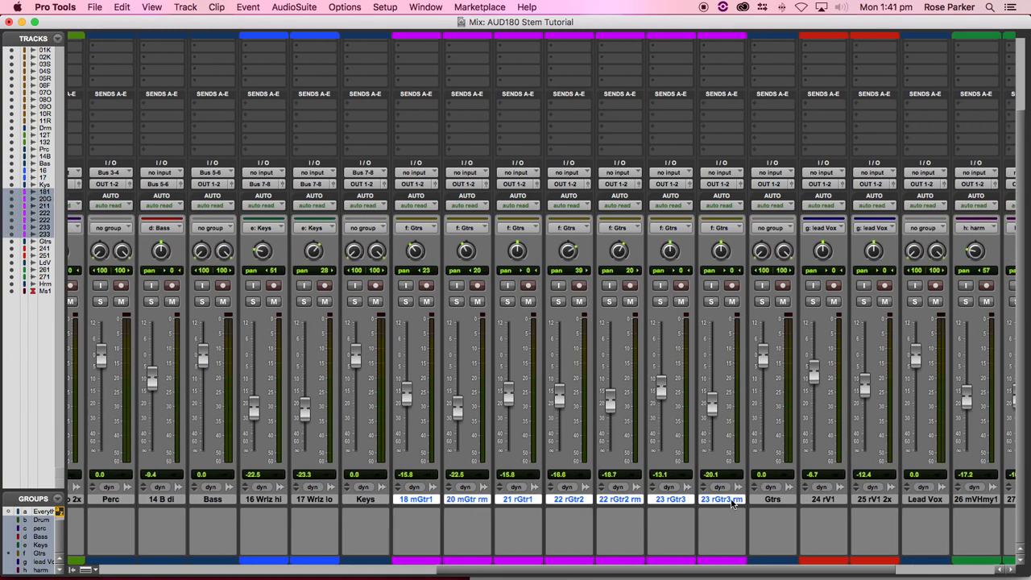
left_click(505, 189)
mouse_move(523, 195)
left_click(634, 315, "alt+shift")
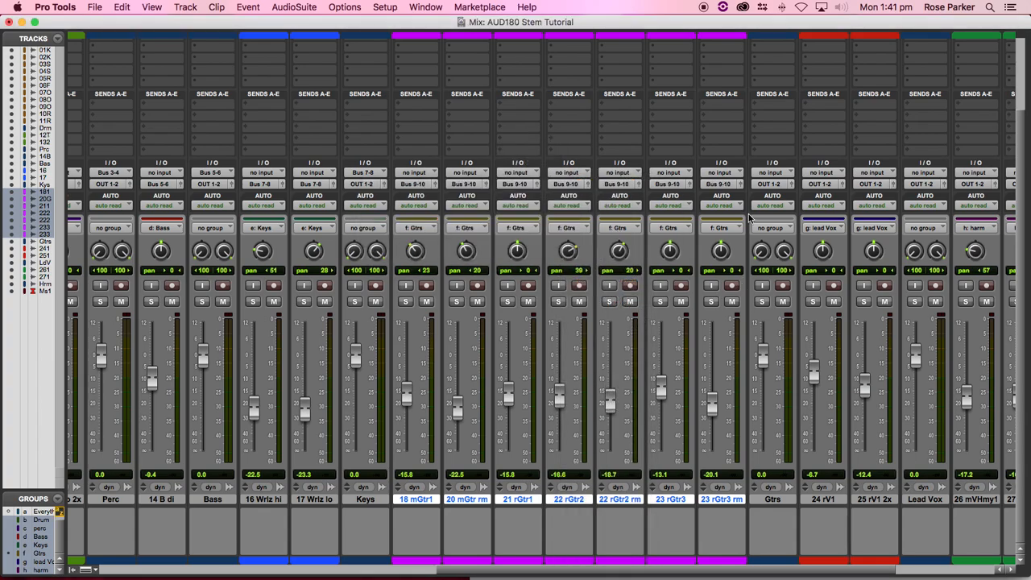
left_click(772, 174)
mouse_move(781, 176)
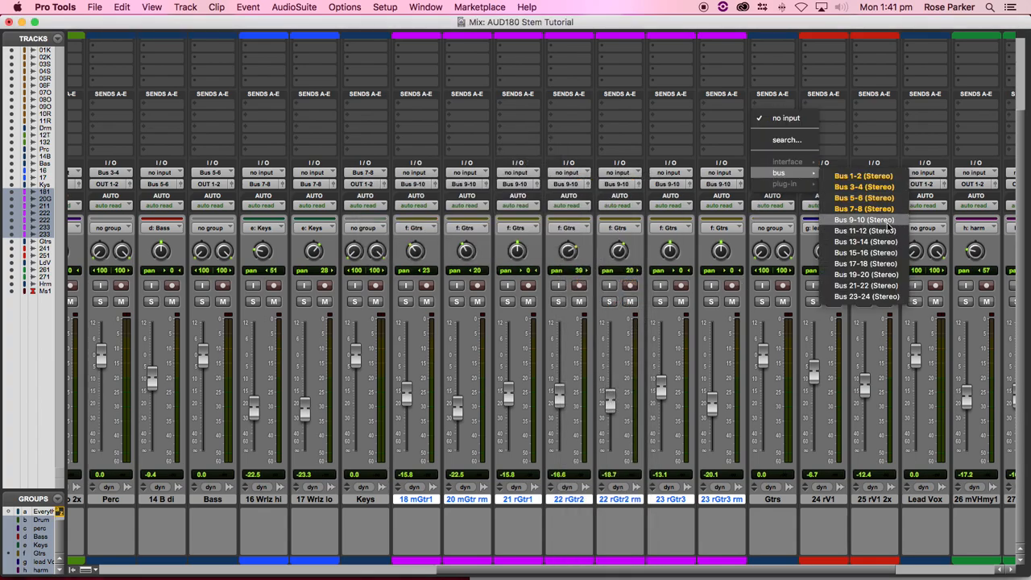
left_click(887, 222)
Route the outputs of 24 rV1 and 25 rV1 2x to Bus 11-12 and set the Lead Vox stem track's input to Bus 11-12
left_click(829, 499)
left_click(867, 500, "shift")
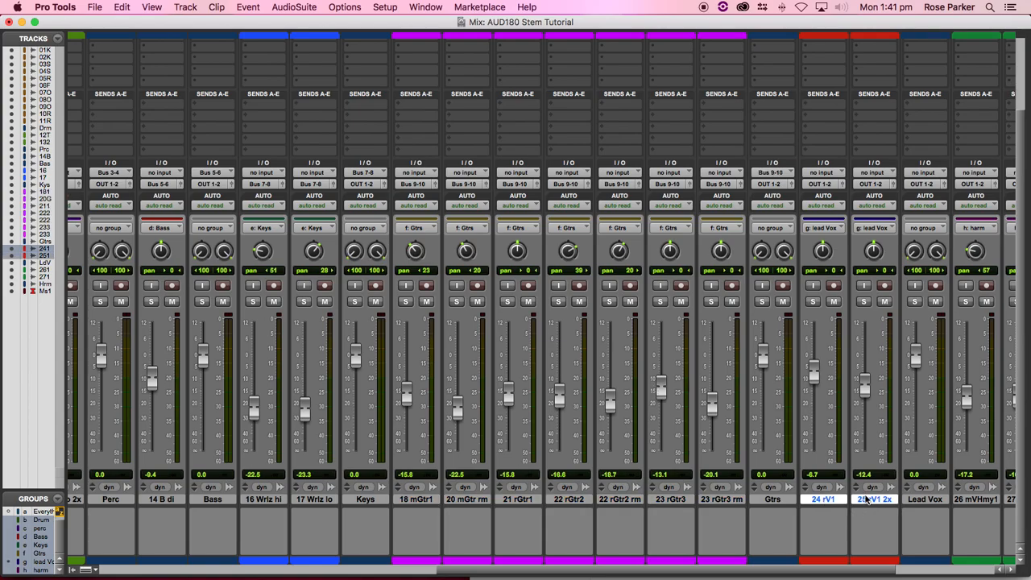
left_click(838, 184)
mouse_move(846, 196)
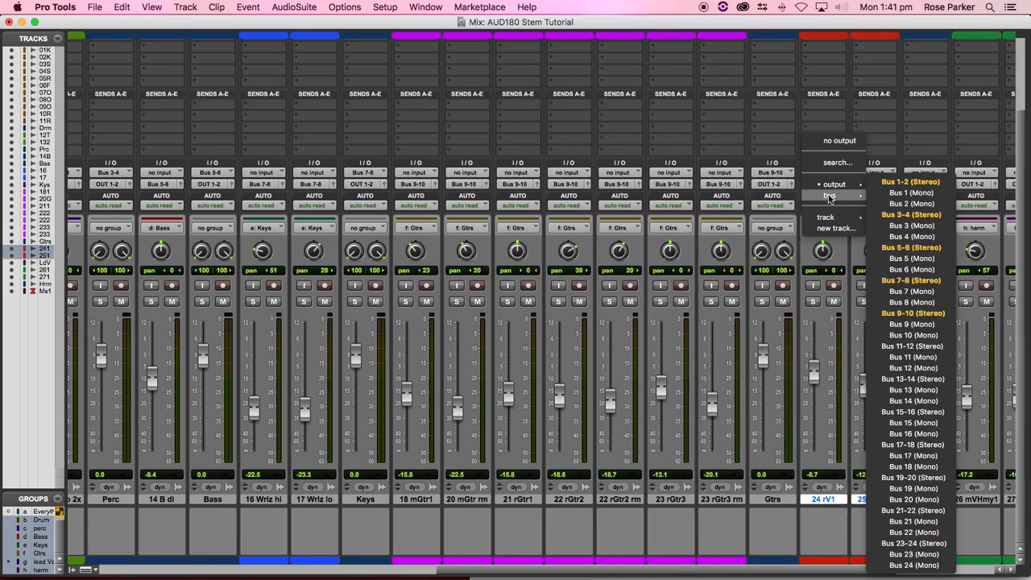
left_click(916, 345)
scroll(736, 302, "right", 3)
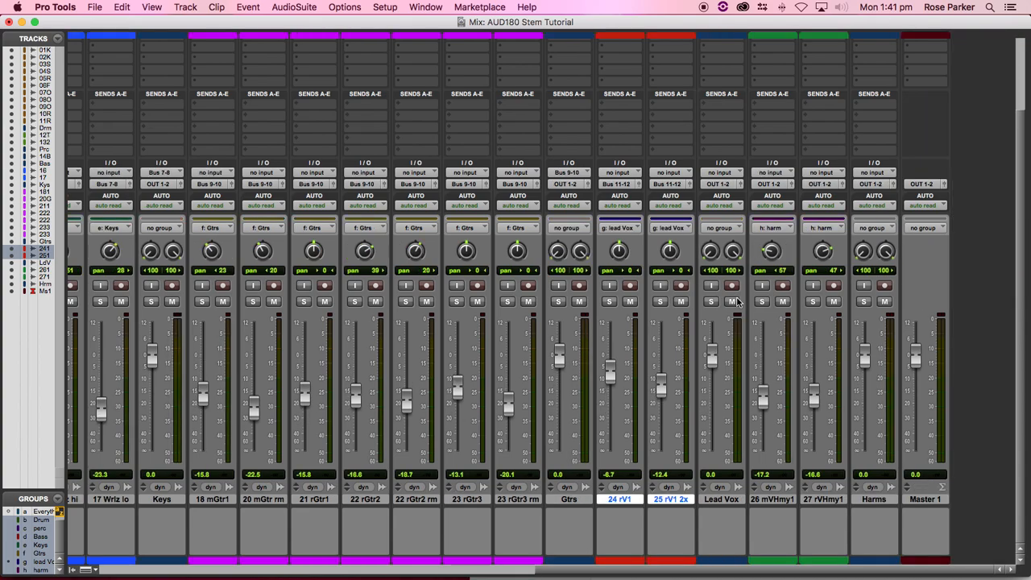
left_click(720, 173)
mouse_move(729, 174)
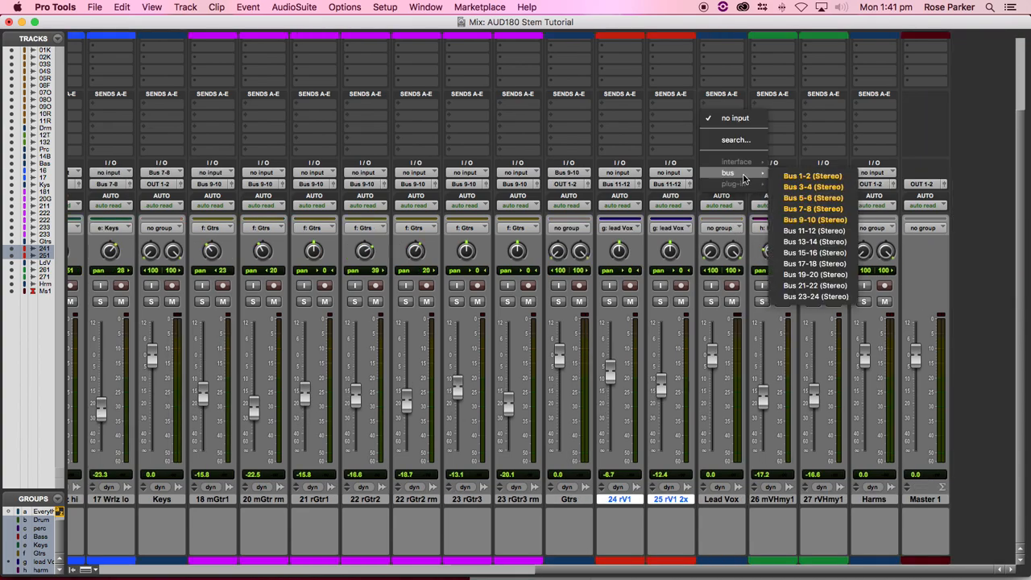
left_click(818, 233)
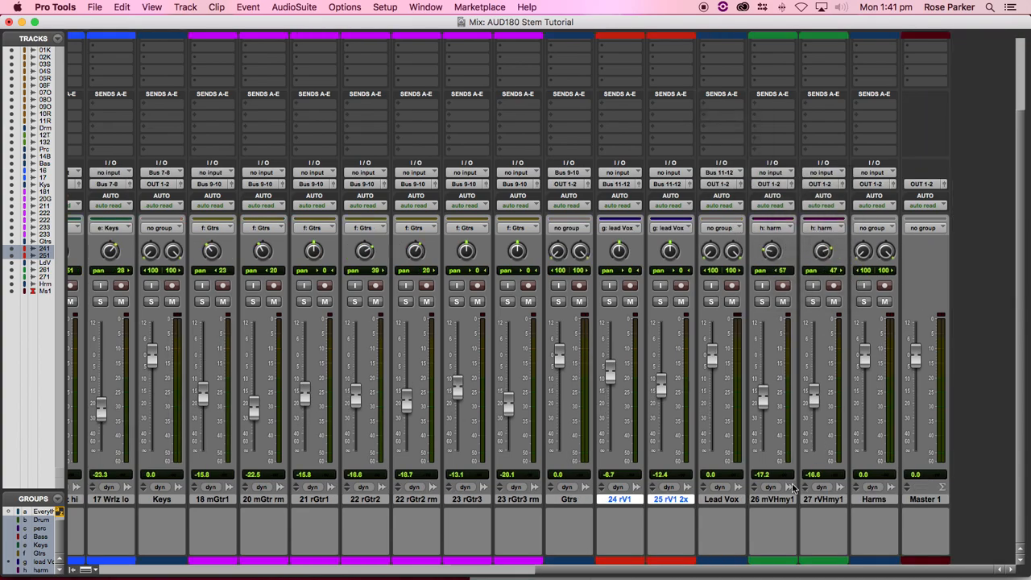
Route the outputs of 26 mVHmy1 and 27 rVHmy1 to Bus 13-14 and set the Harms stem track's input to Bus 13-14
left_click(775, 499)
left_click(822, 499, "shift")
left_click(778, 184)
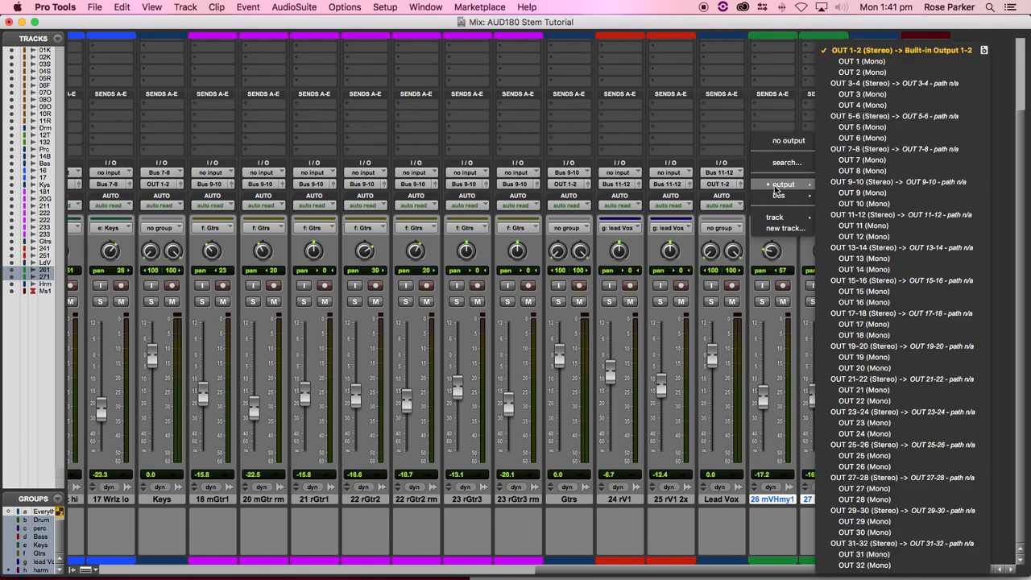
mouse_move(785, 195)
left_click(860, 378)
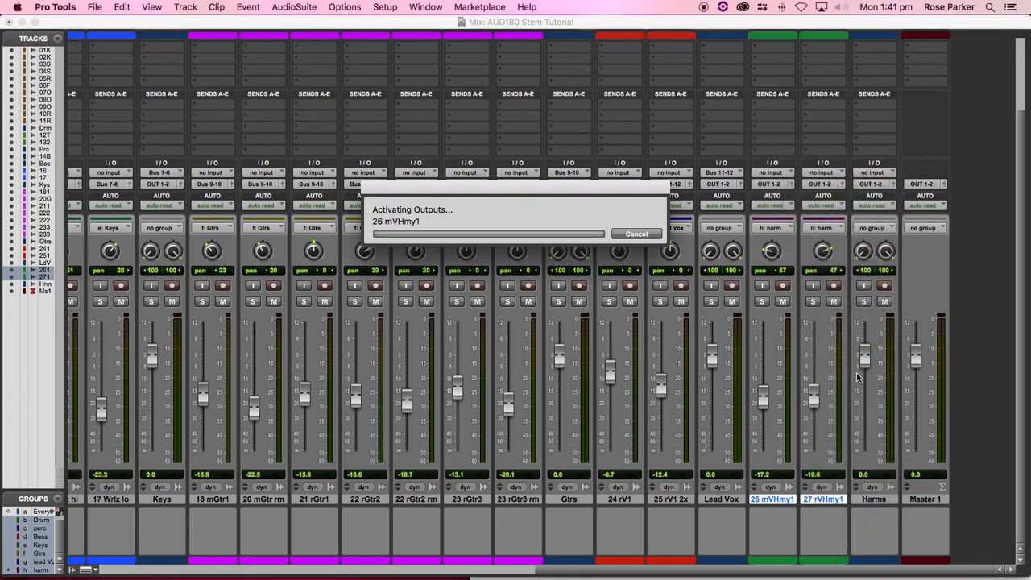
left_click(869, 173)
mouse_move(873, 174)
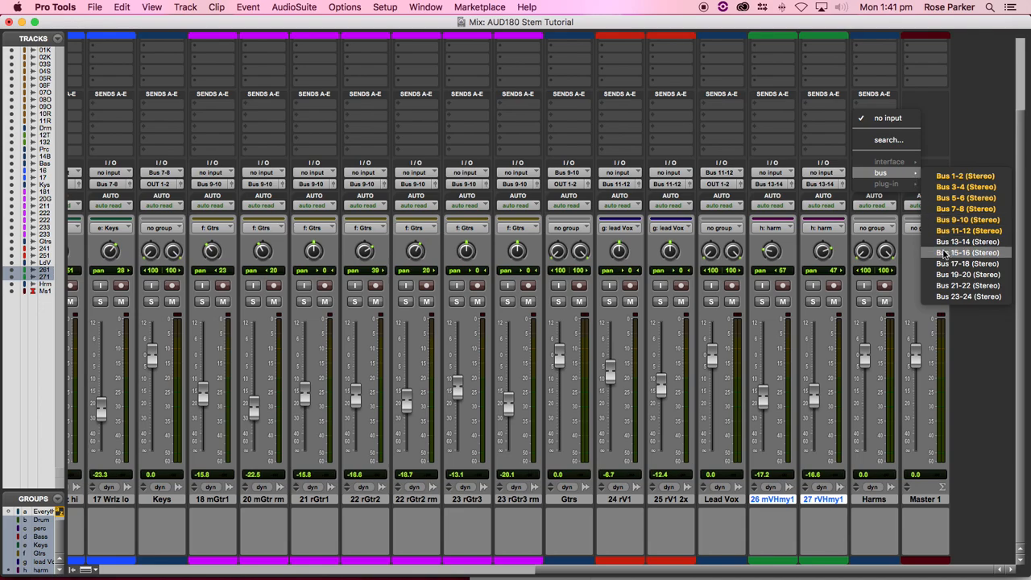
left_click(947, 243)
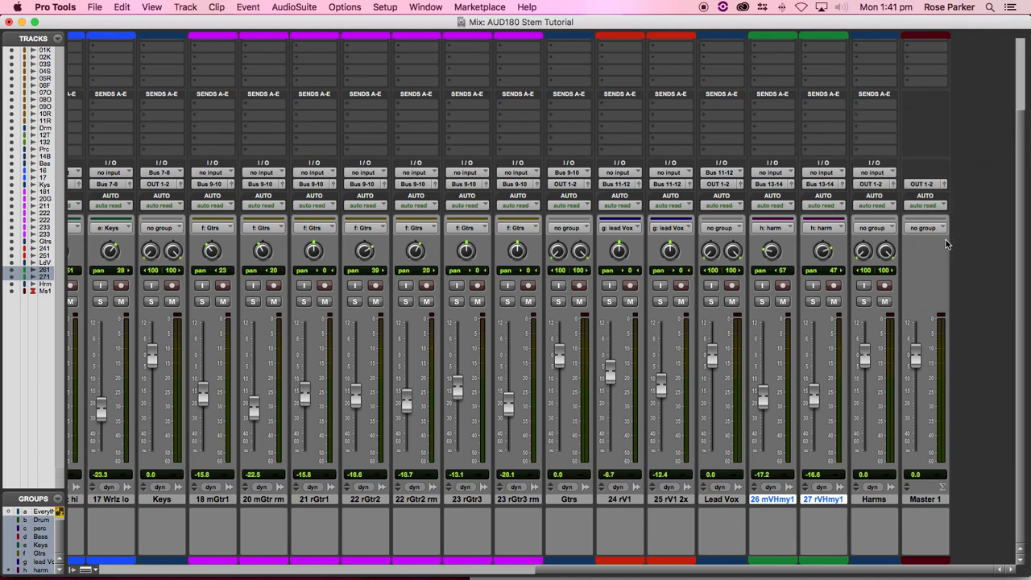
Select all seven stem tracks together: Harms, Lead Vox, Gtrs, Keys, Bass, Perc and Drums
left_click(873, 500)
left_click(718, 500, "super")
left_click(564, 501, "super")
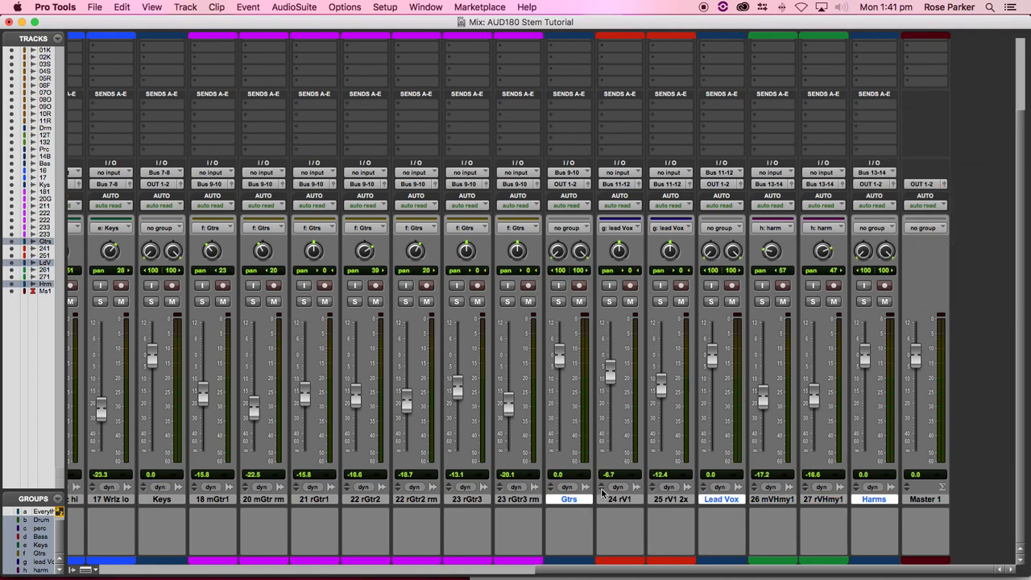
scroll(566, 489, "left", 3)
left_click(273, 500, "super")
scroll(322, 499, "left", 5)
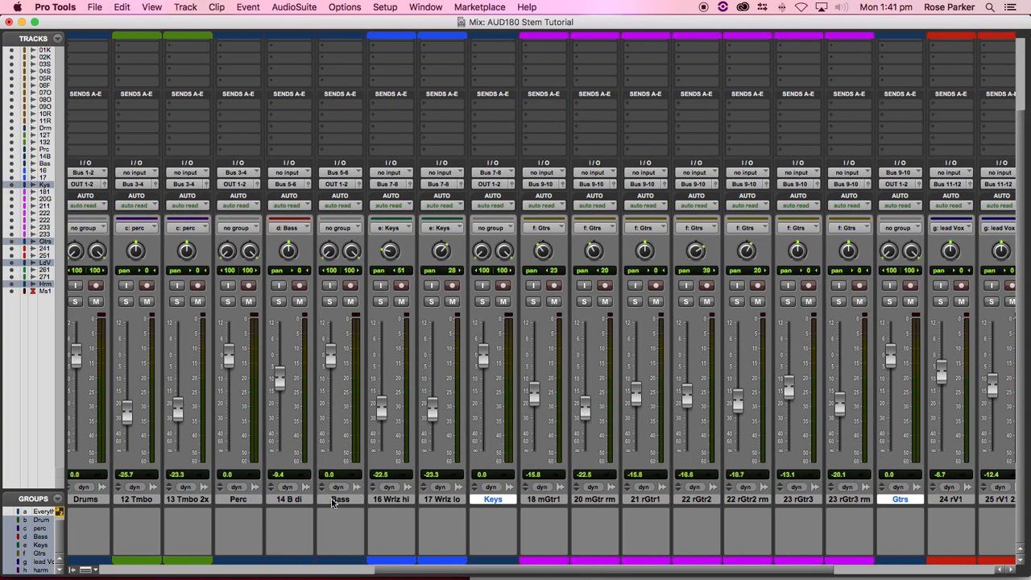
left_click(340, 499, "super")
left_click(238, 500, "super")
scroll(266, 499, "left", 5)
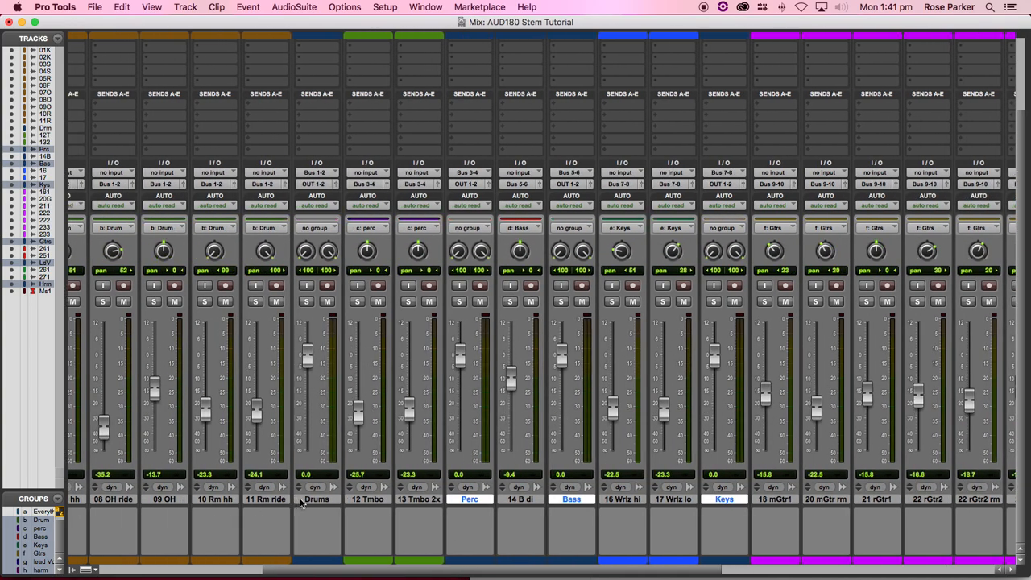
left_click(316, 500, "super")
scroll(389, 471, "up", 2)
scroll(389, 471, "down", 2)
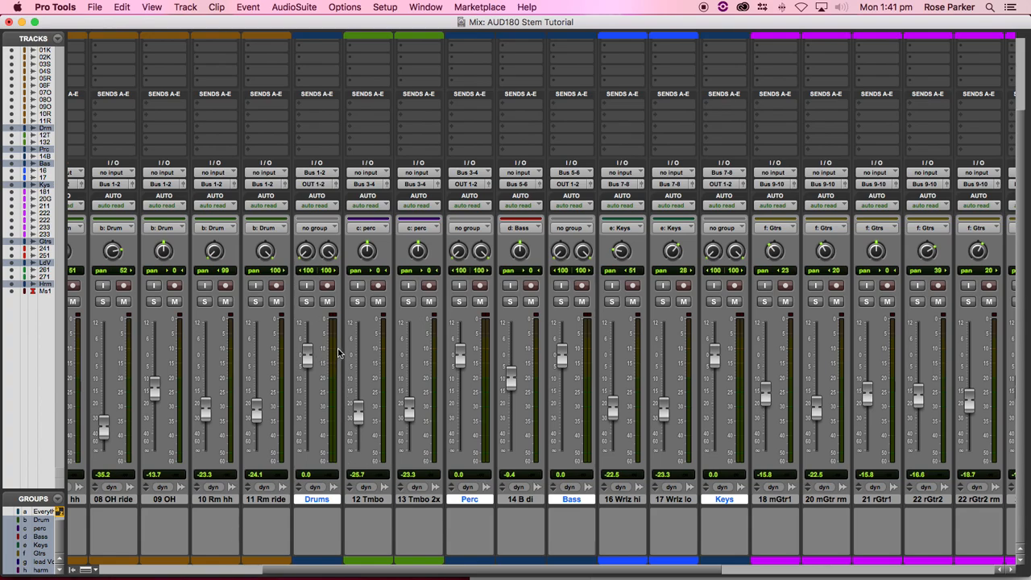
Turn on input monitoring and record-arm all seven selected stem tracks at once
left_click(306, 285, "alt+shift")
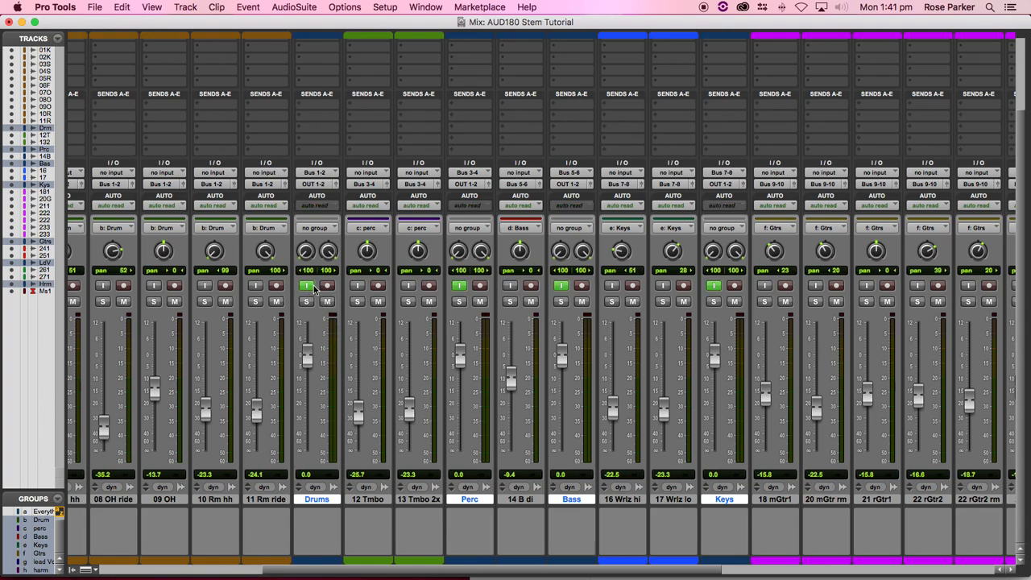
left_click(327, 287, "alt+shift")
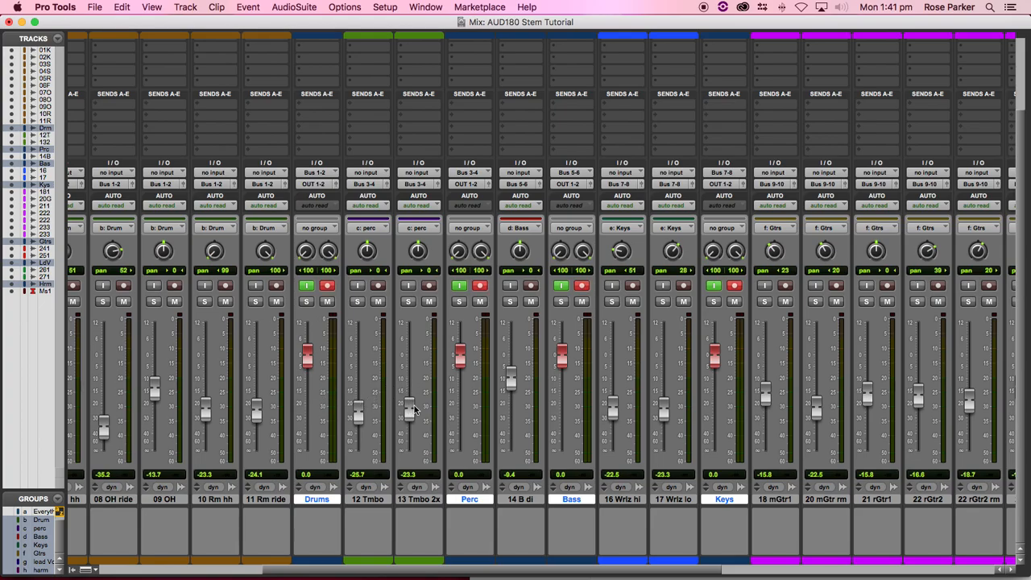
scroll(346, 395, "right", 10)
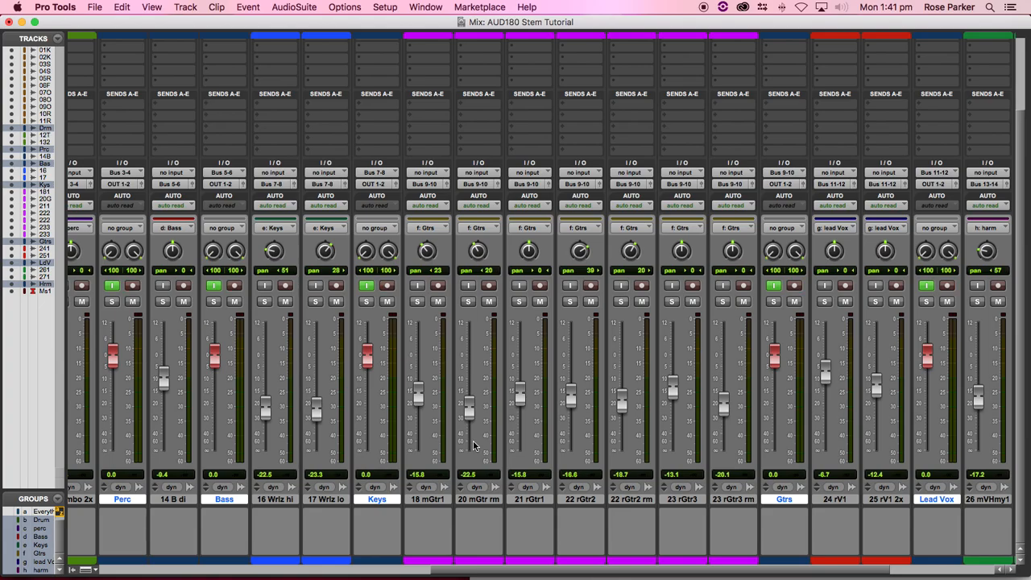
Play the session from mid-song and examine the meters of the source and stem tracks across the mixer
key("super+equal")
left_click(403, 143)
key("space")
key("super+equal")
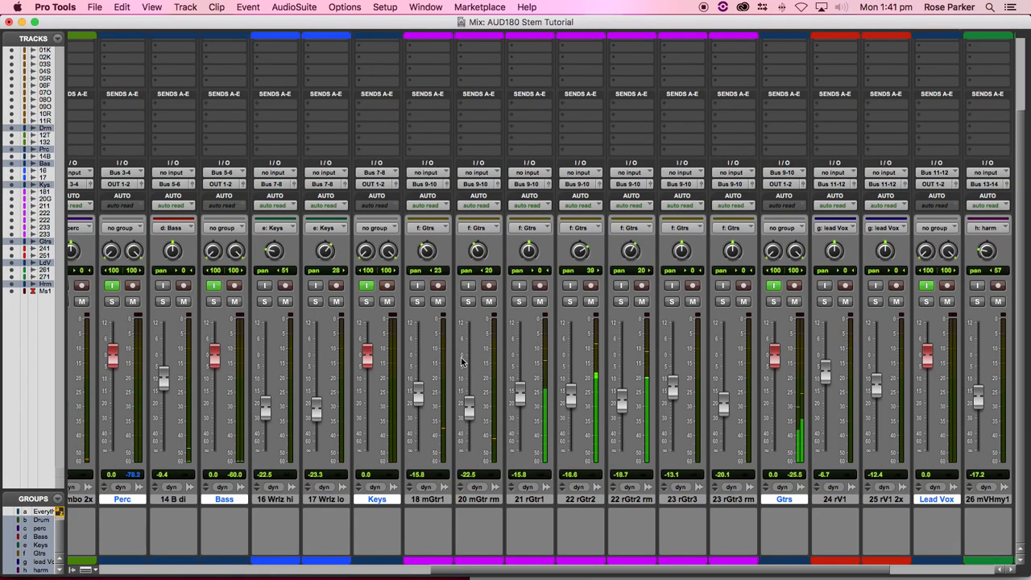
scroll(460, 358, "right", 5)
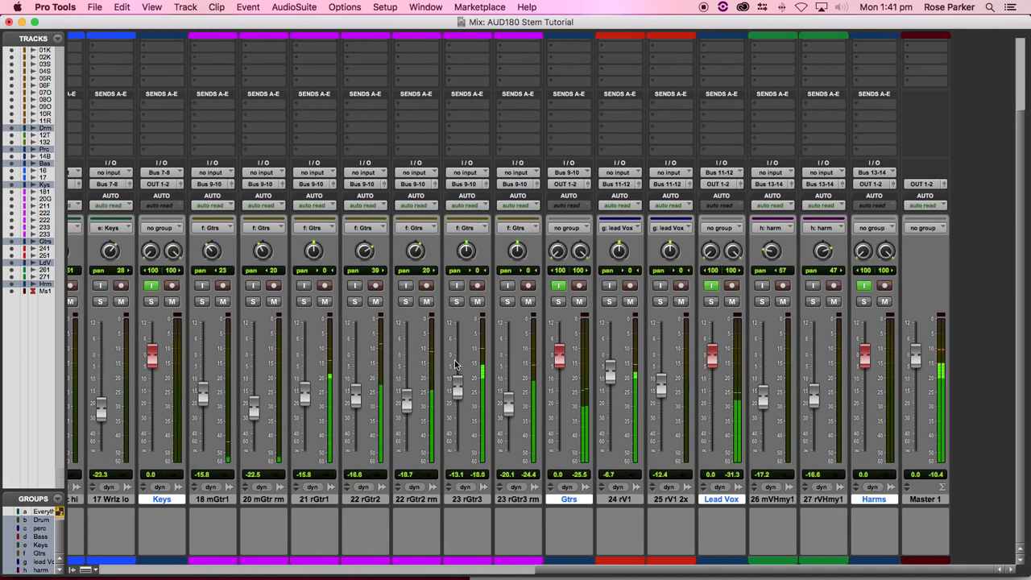
scroll(456, 364, "left", 12)
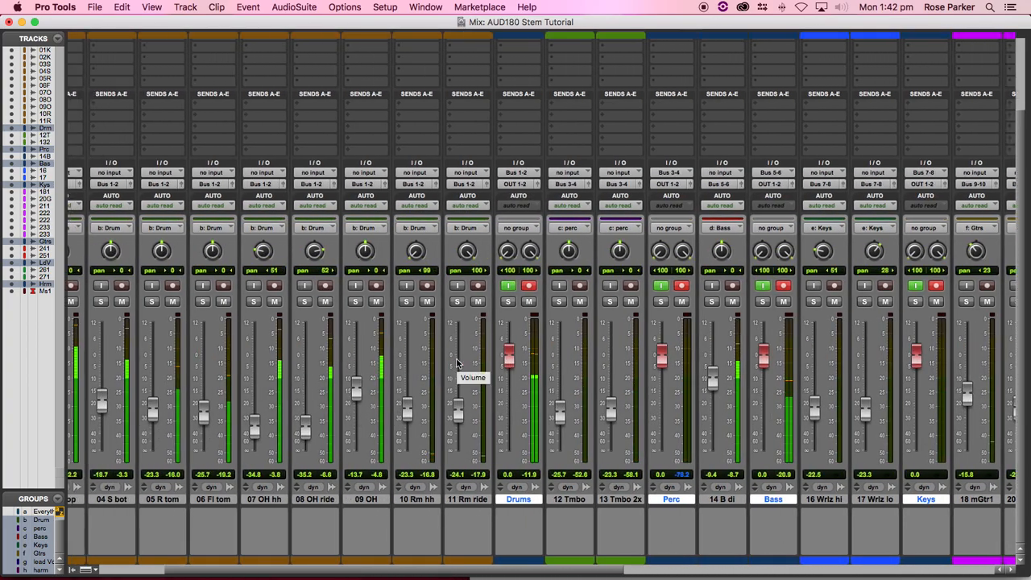
scroll(456, 364, "left", 1)
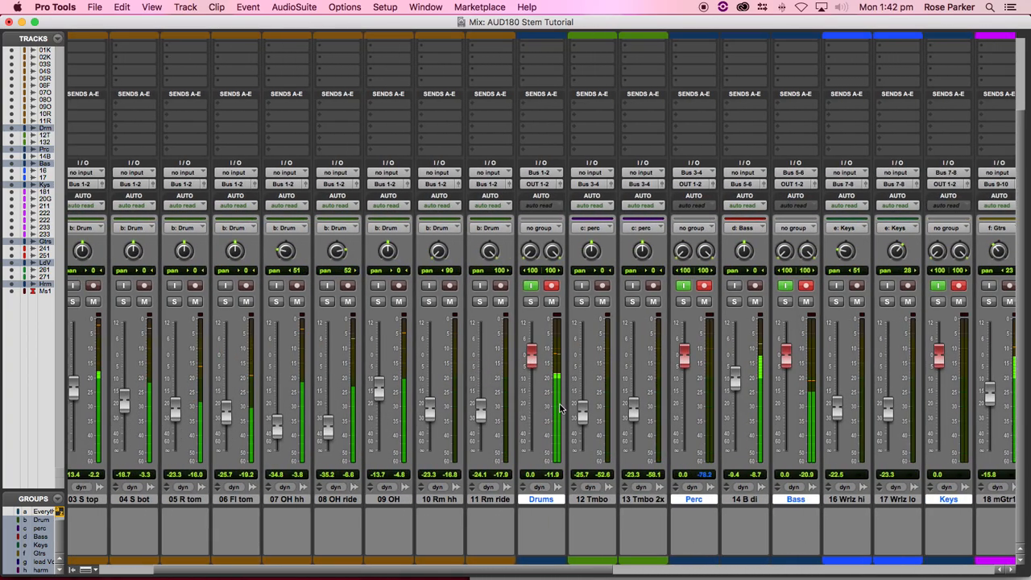
scroll(560, 408, "right", 4)
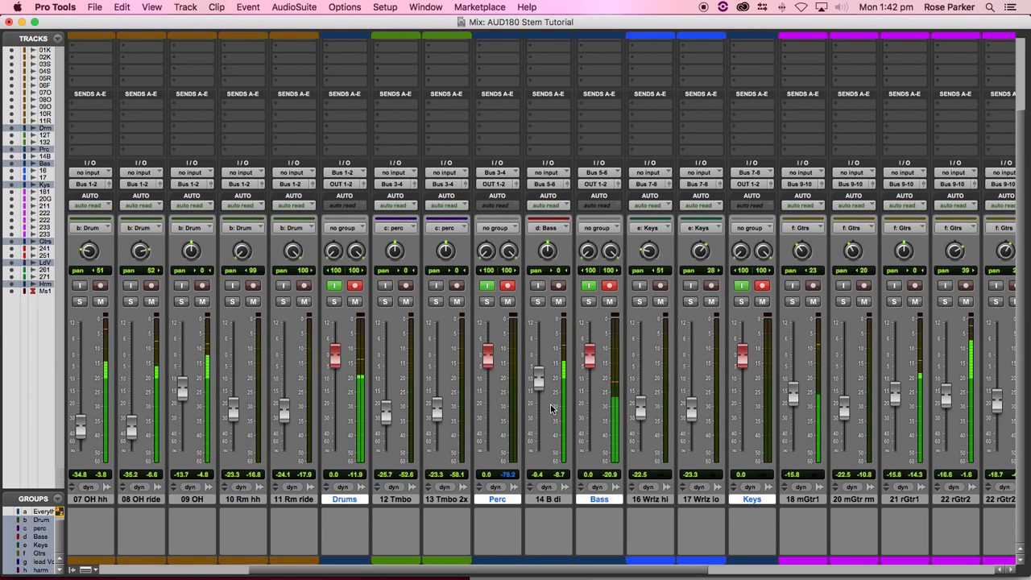
scroll(552, 408, "right", 9)
scroll(552, 409, "right", 2)
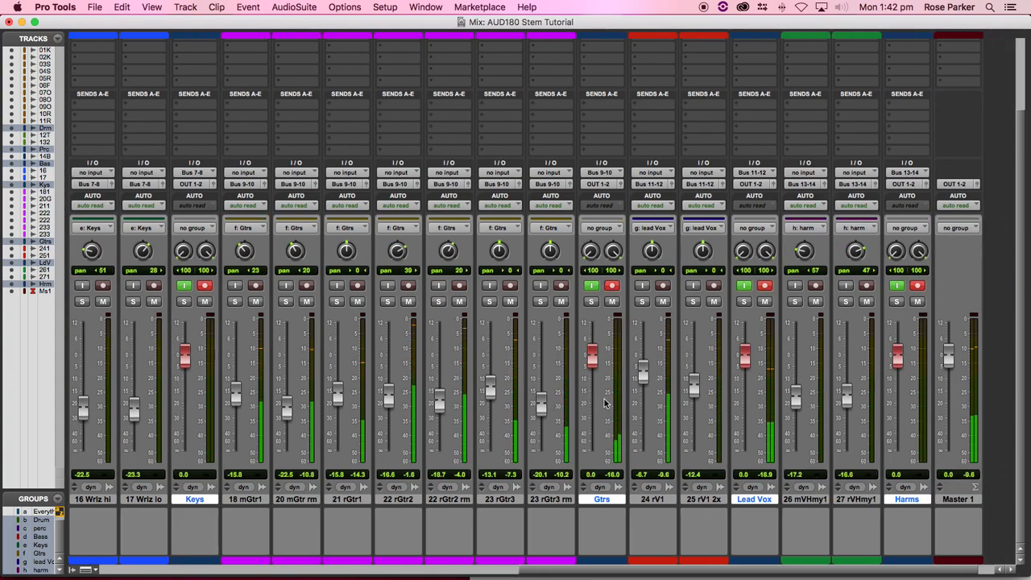
scroll(610, 403, "left", 15)
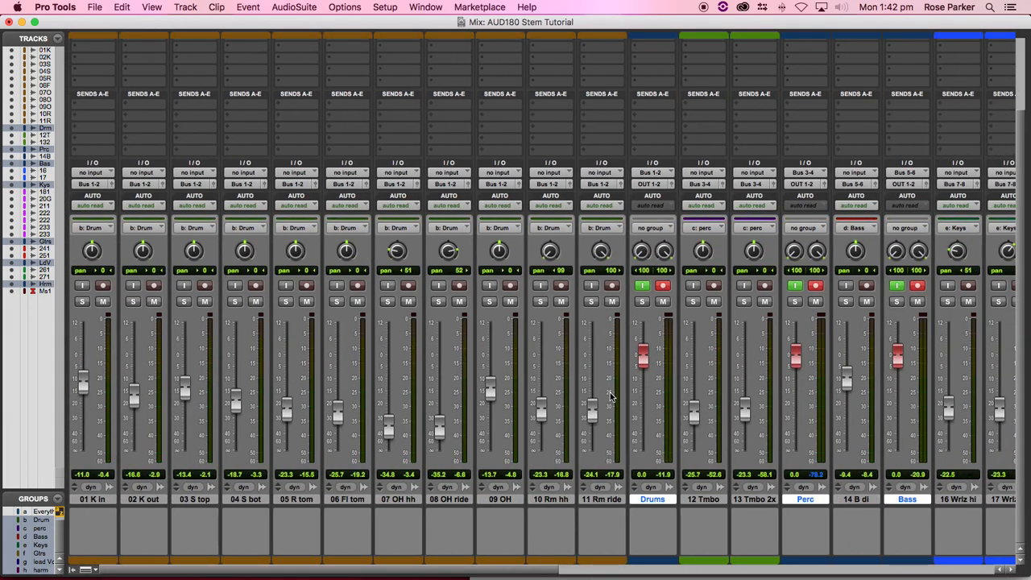
Widen the Edit window's track list and hide all source tracks, leaving only the seven stem tracks and Master 1 shown
key("super+equal")
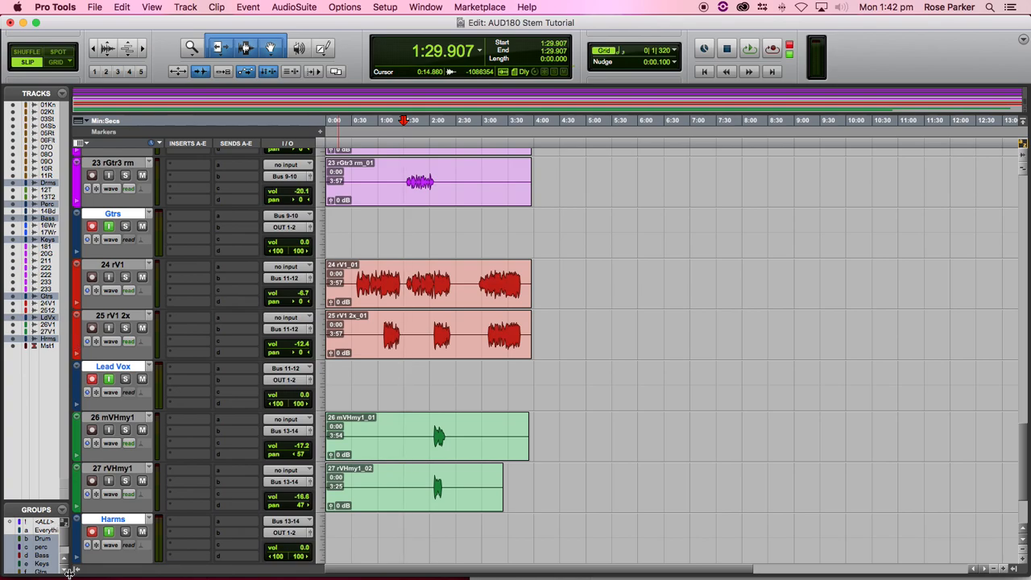
left_click_drag(69, 569, 161, 573)
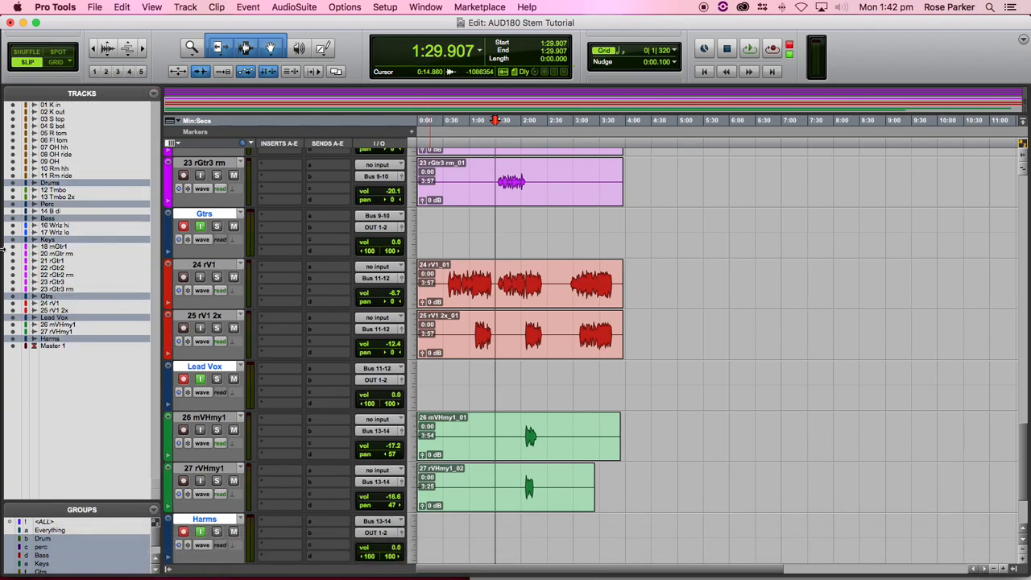
left_click_drag(14, 247, 13, 332)
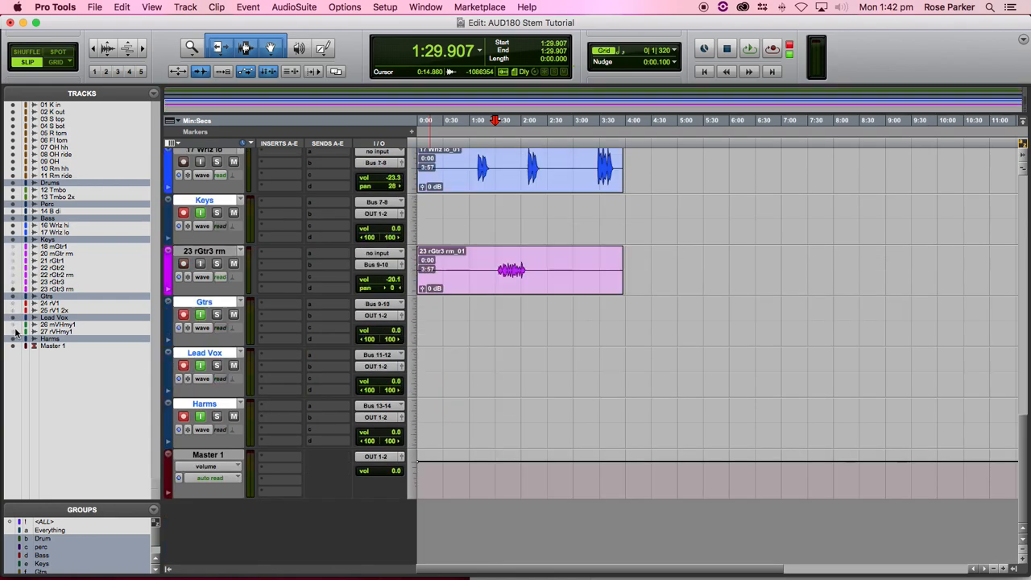
left_click_drag(13, 232, 12, 104)
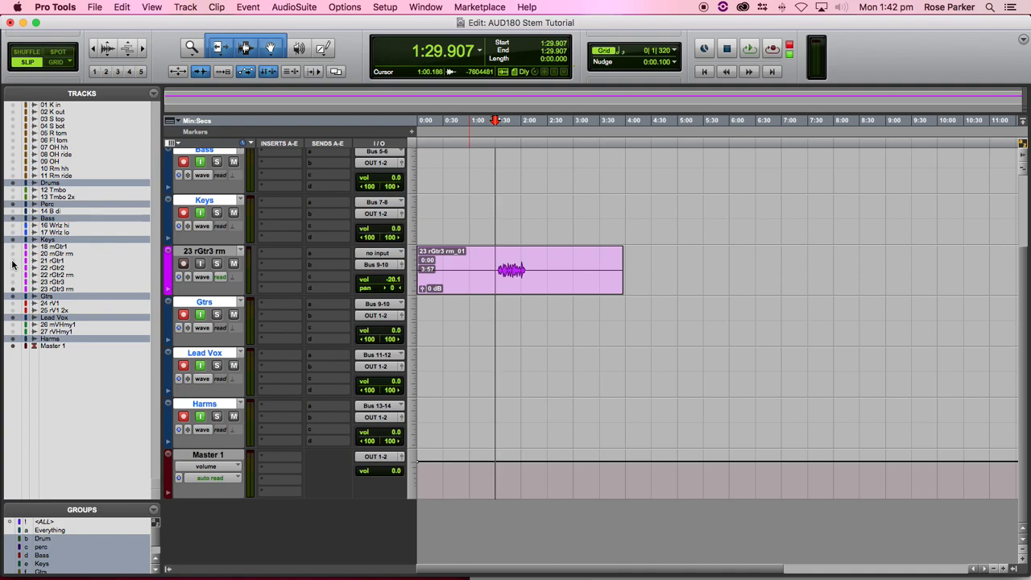
left_click(13, 288)
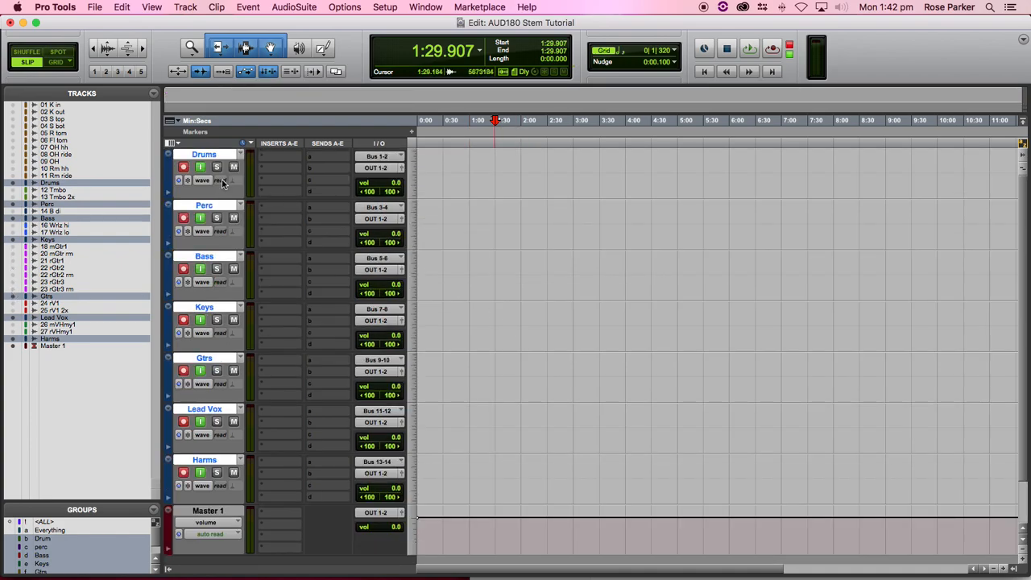
scroll(275, 280, "down", 3)
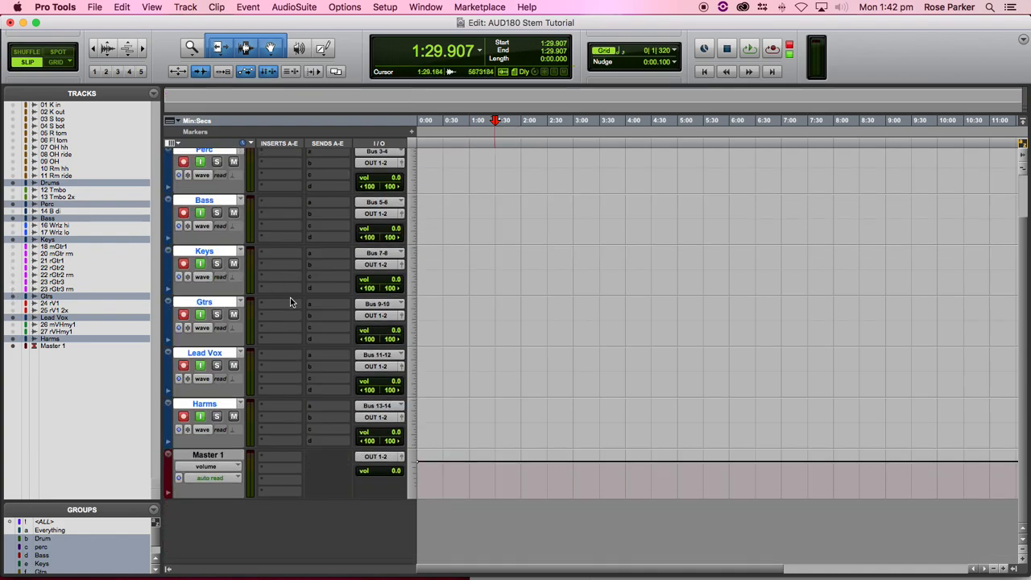
Record all armed stem tracks from the session start for about 41 seconds, zooming in on the timeline to follow the waveforms
key("Return")
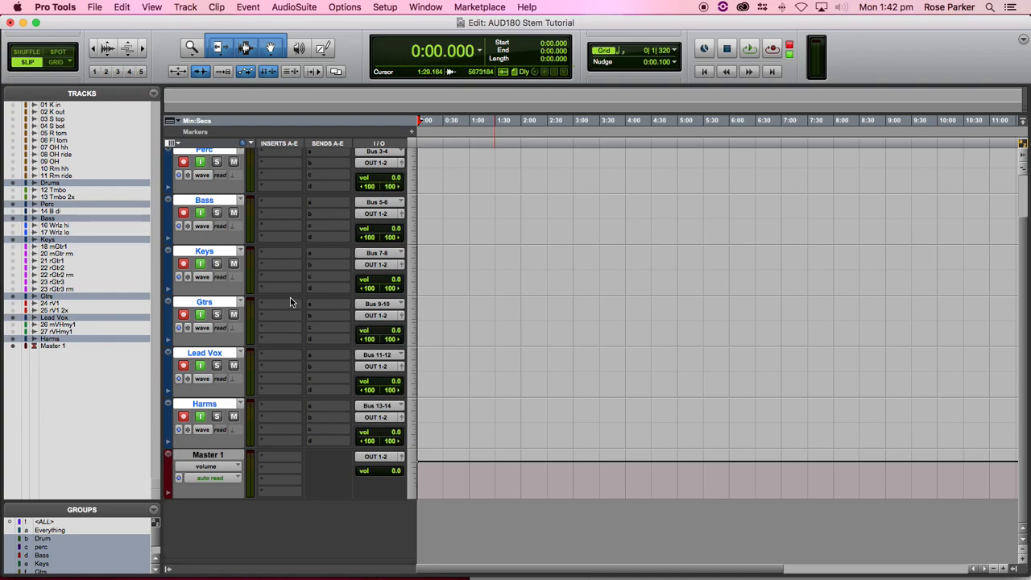
key("space")
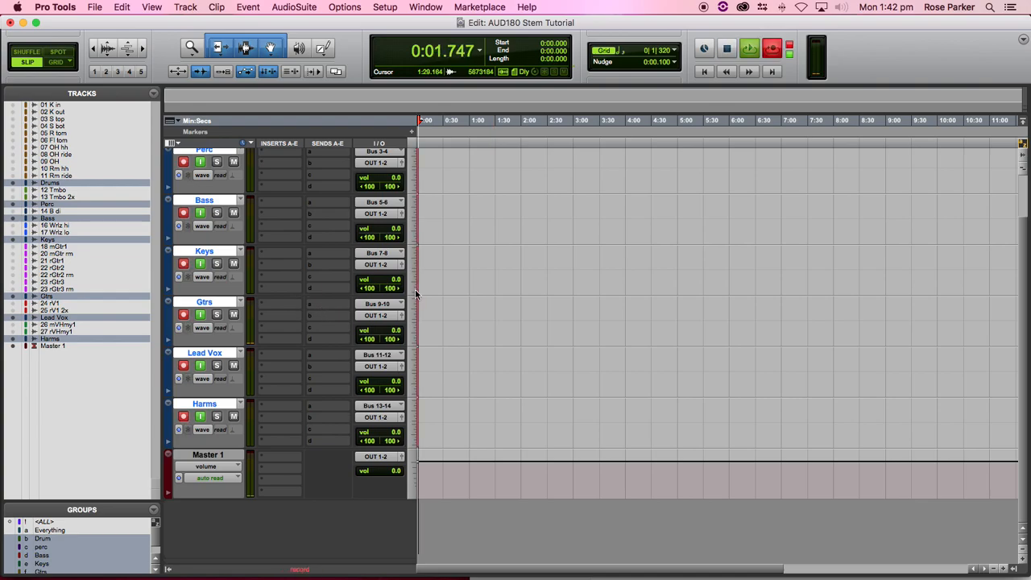
key("t")
key("t")
key("t")
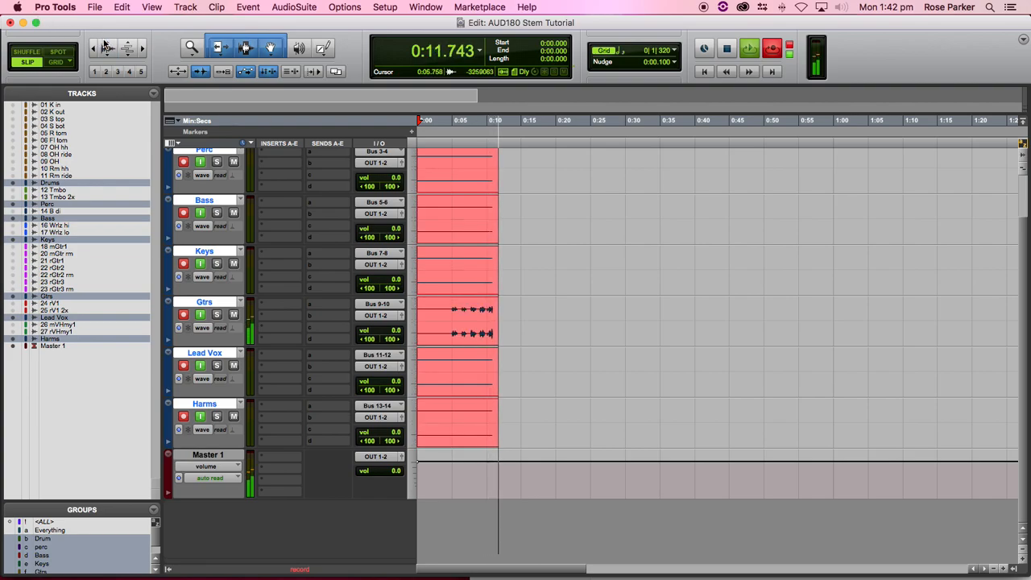
scroll(588, 258, "up", 2)
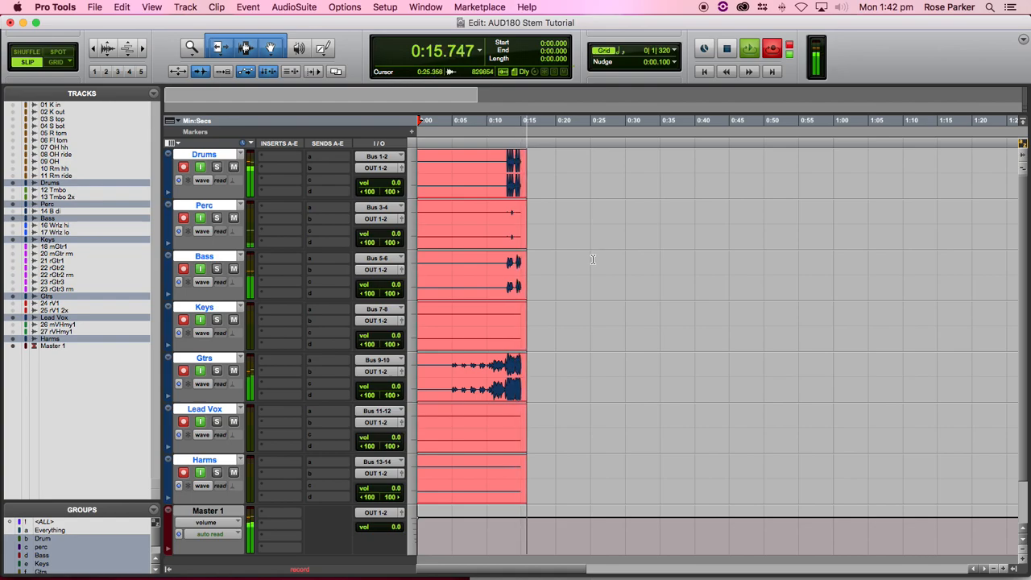
scroll(592, 259, "right", 5)
scroll(592, 259, "left", 4)
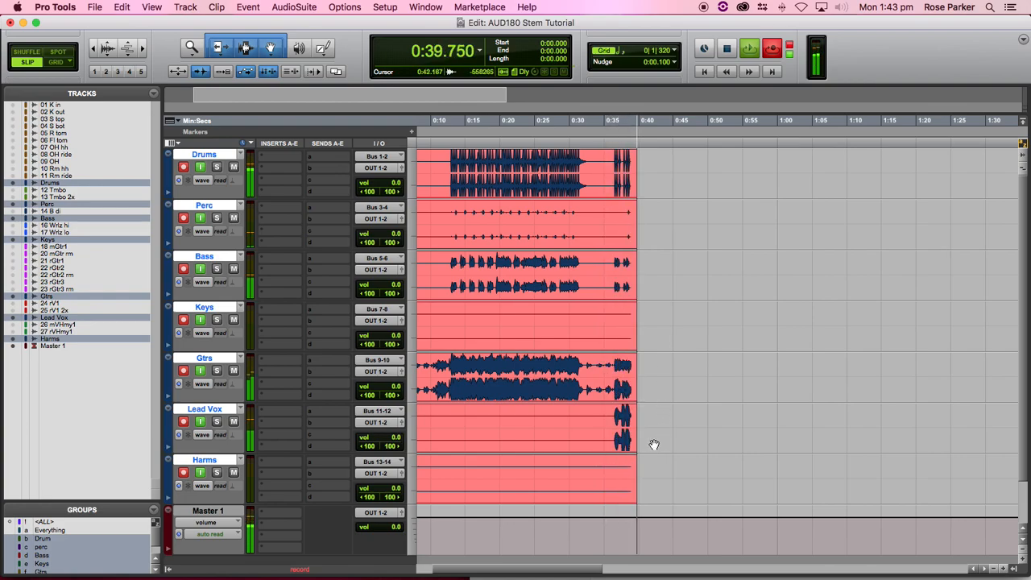
key("space")
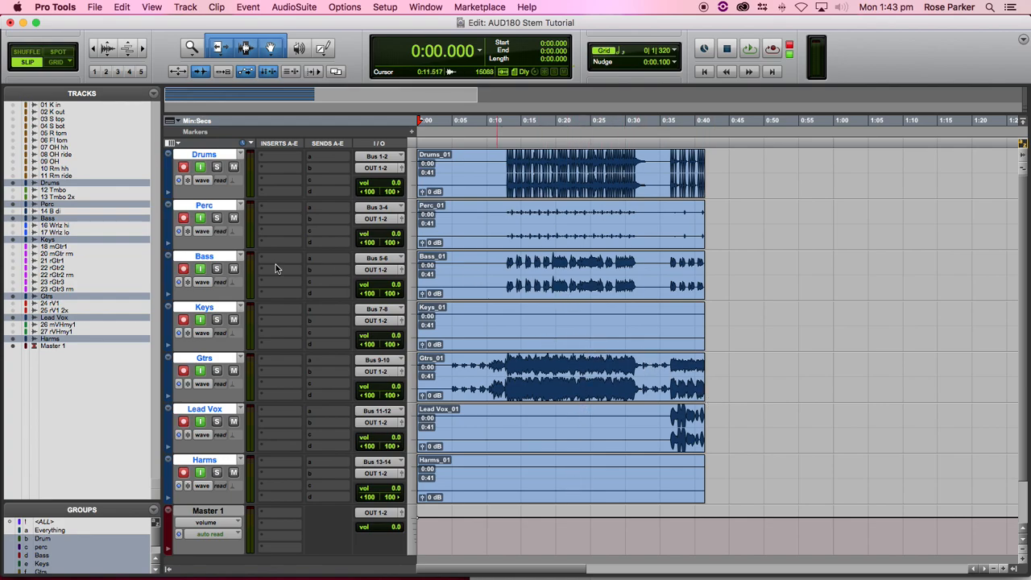
Turn off record arming and input monitoring on all stem tracks, and solo them
left_click(200, 218)
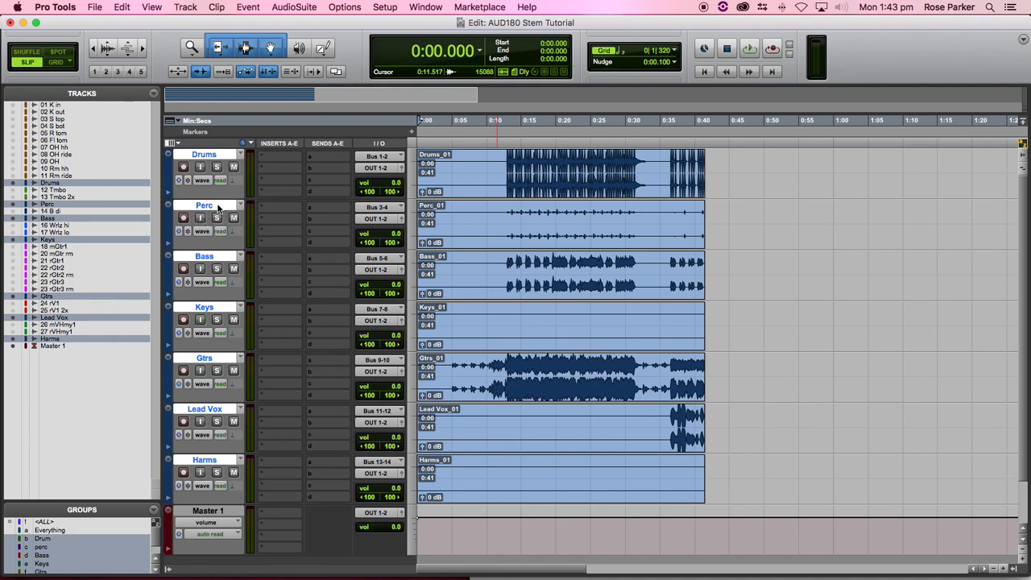
left_click(215, 268, "alt")
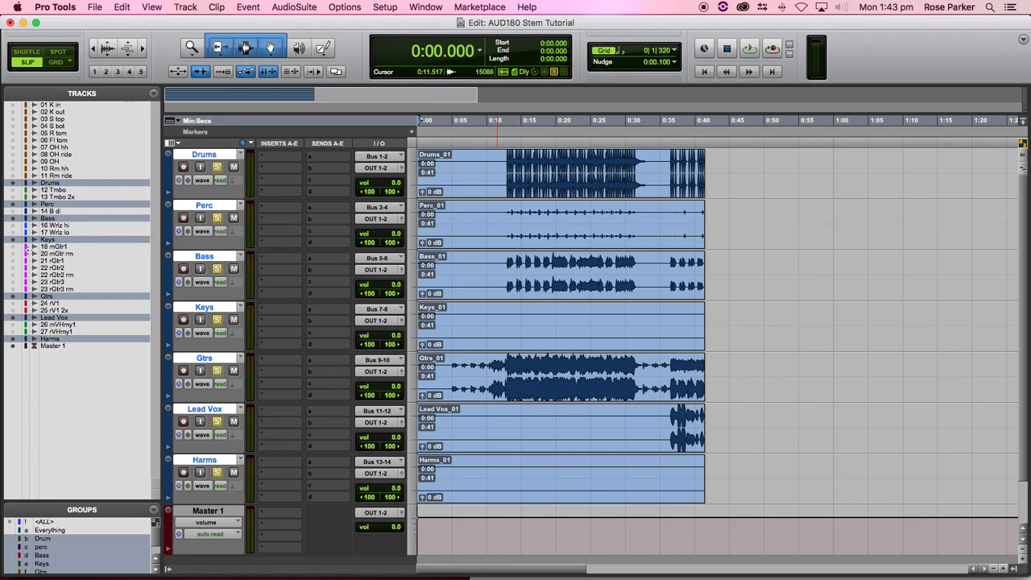
left_click_drag(13, 246, 12, 254)
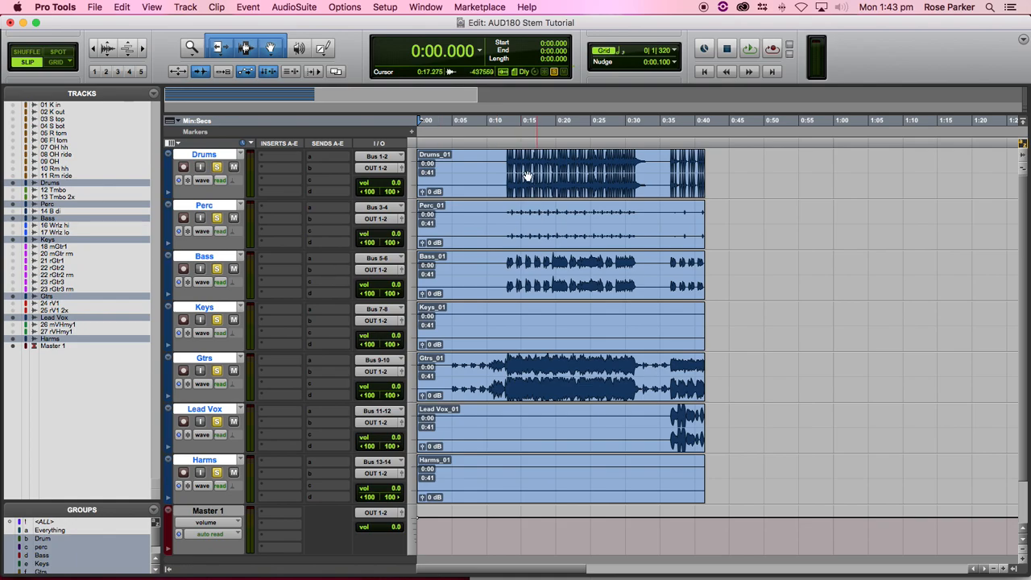
Play back the soloed stem recordings from about 0:12, and clear the solos after stopping
left_click(503, 146)
key("space")
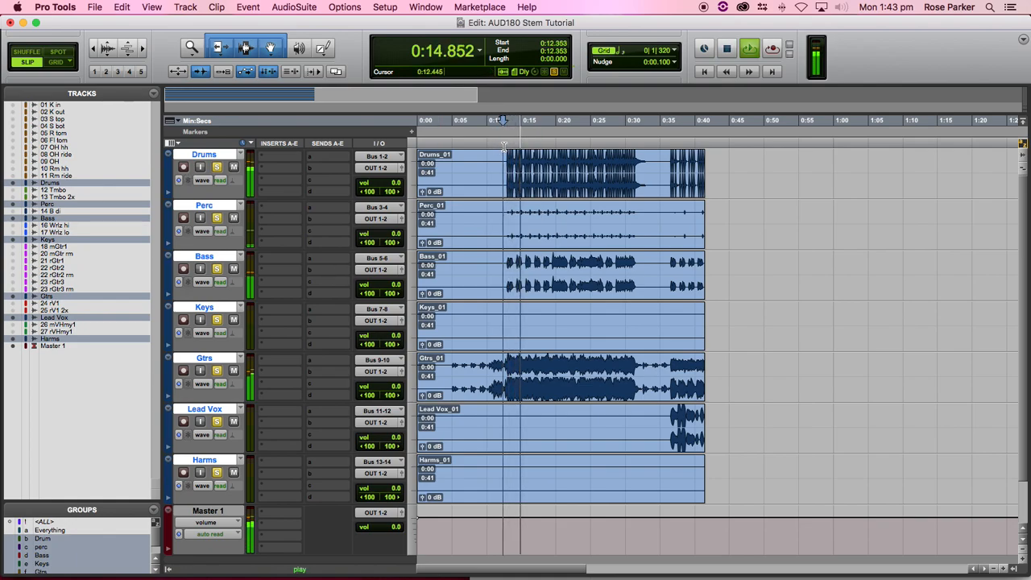
key("space")
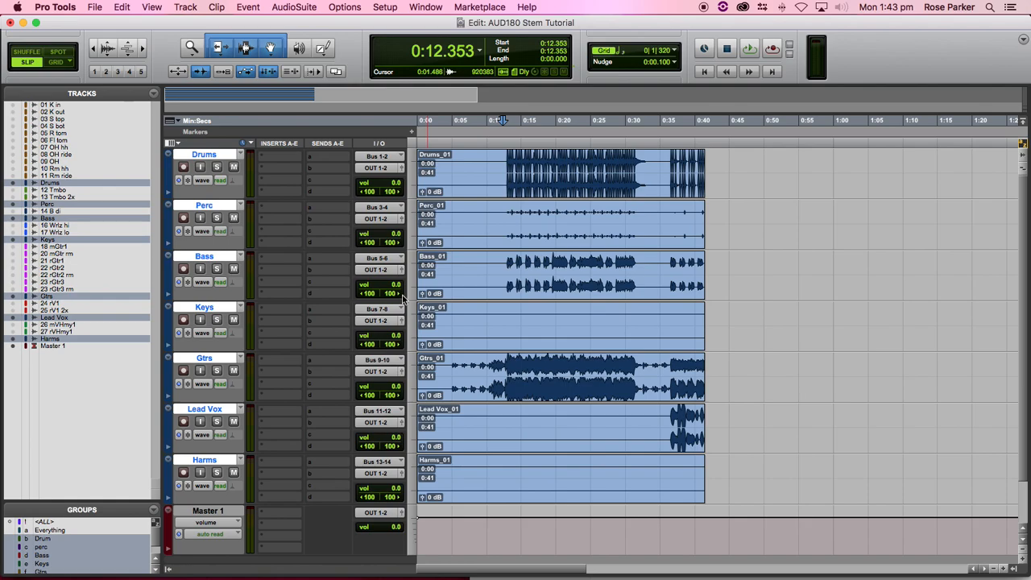
Select all seven recorded stem clips together, from Drums_01 through Harms_01
left_click(644, 393)
left_click(663, 443, "shift")
left_click(651, 486, "shift")
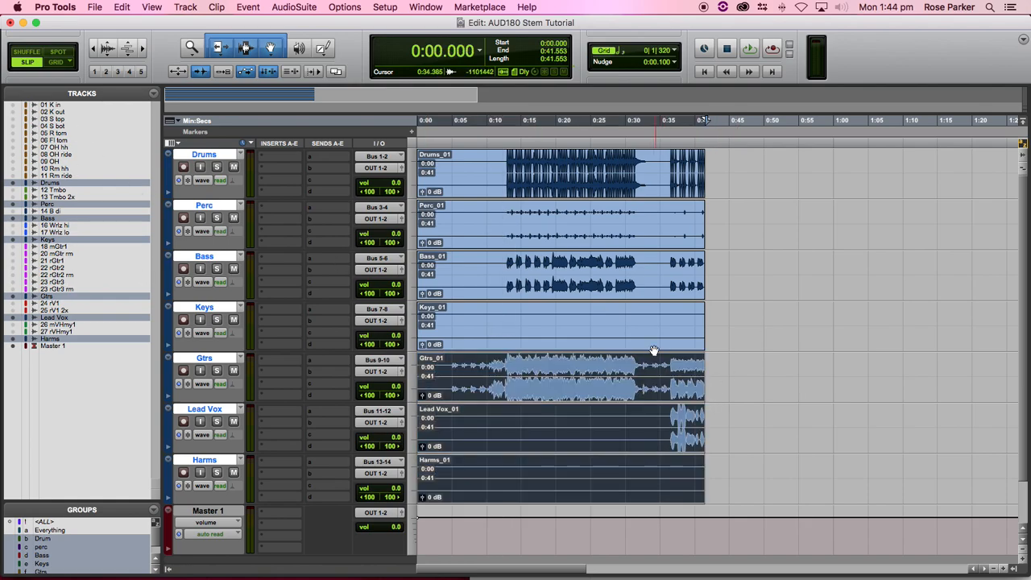
left_click(653, 331, "shift")
left_click(636, 278, "shift")
left_click(621, 233, "shift")
left_click(628, 162, "shift")
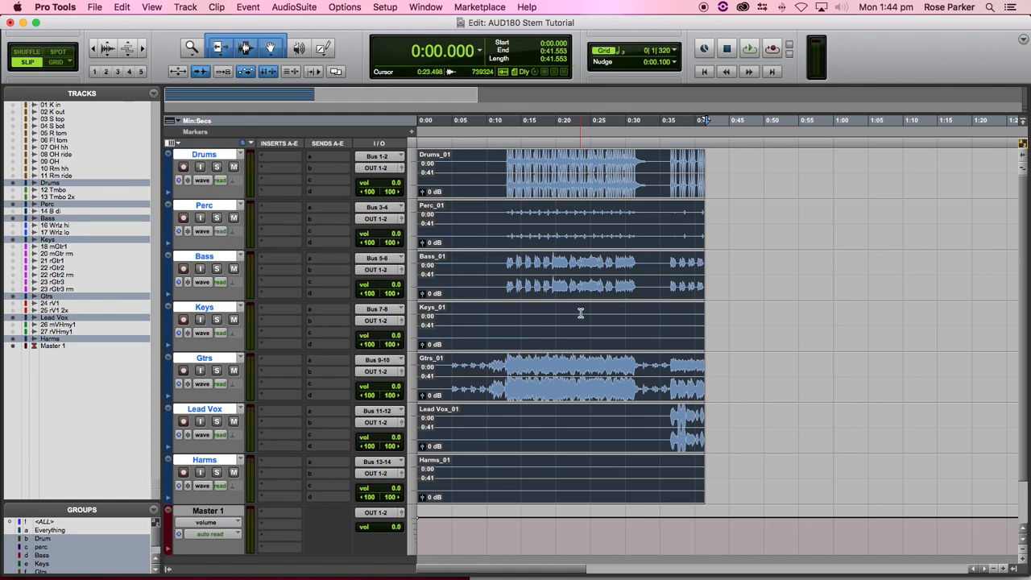
Start exporting the selected clips as files and set the export format to Interleaved
key("super+shift+k")
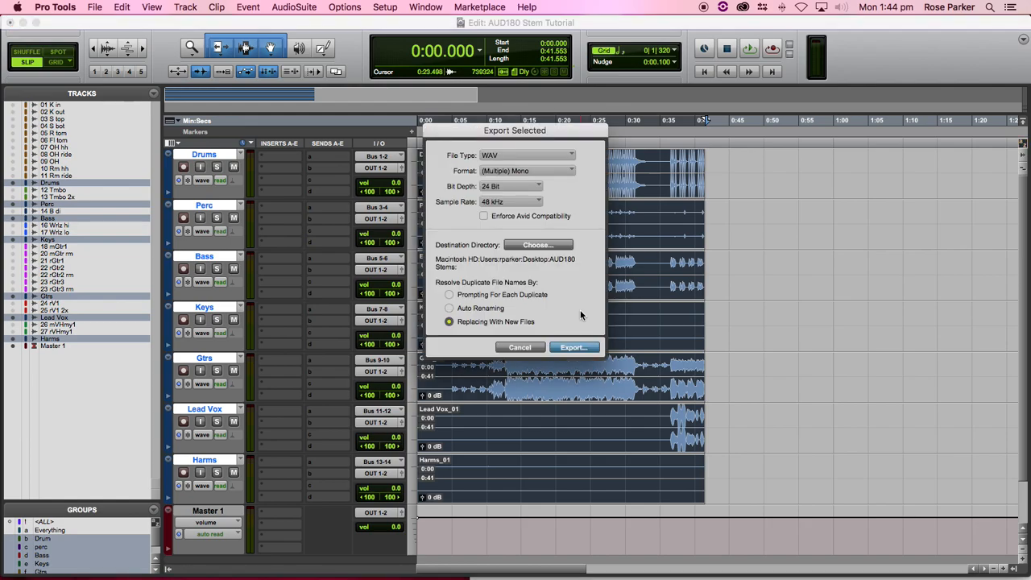
left_click(568, 171)
left_click(539, 183)
Create a folder named Stereo Stems inside AUD180 Stems and set it as the export destination
left_click(528, 246)
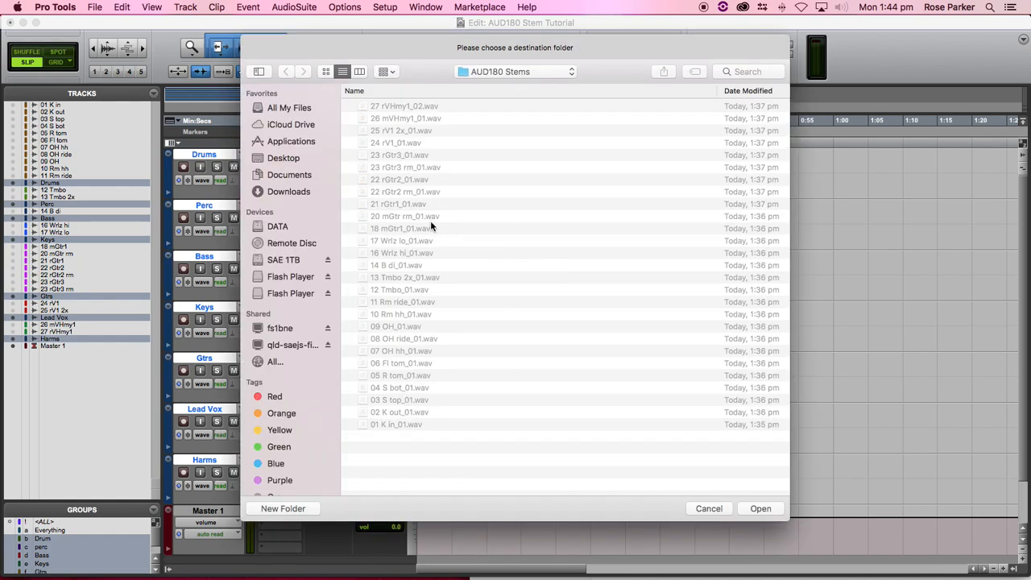
left_click(291, 507)
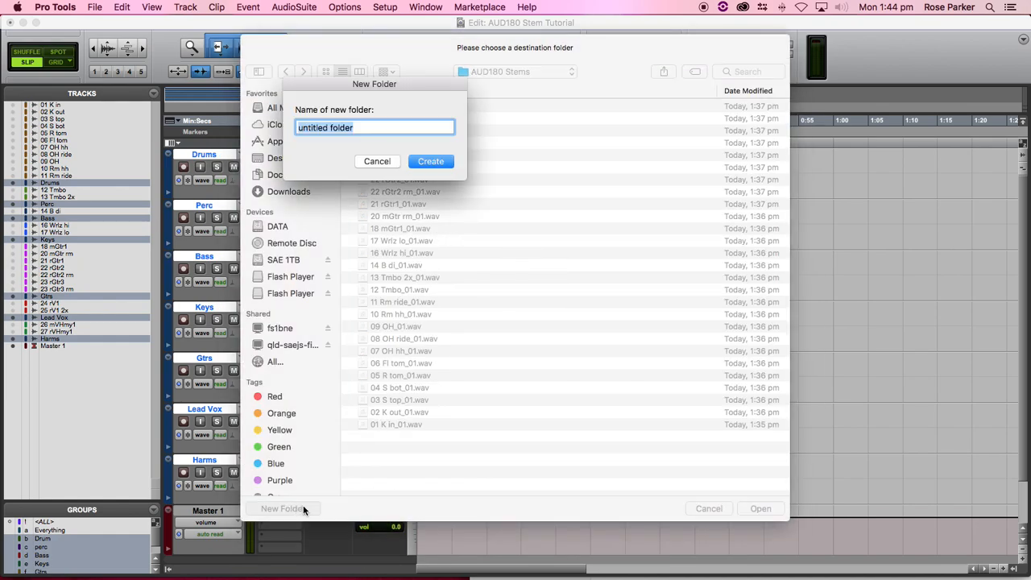
type("Str")
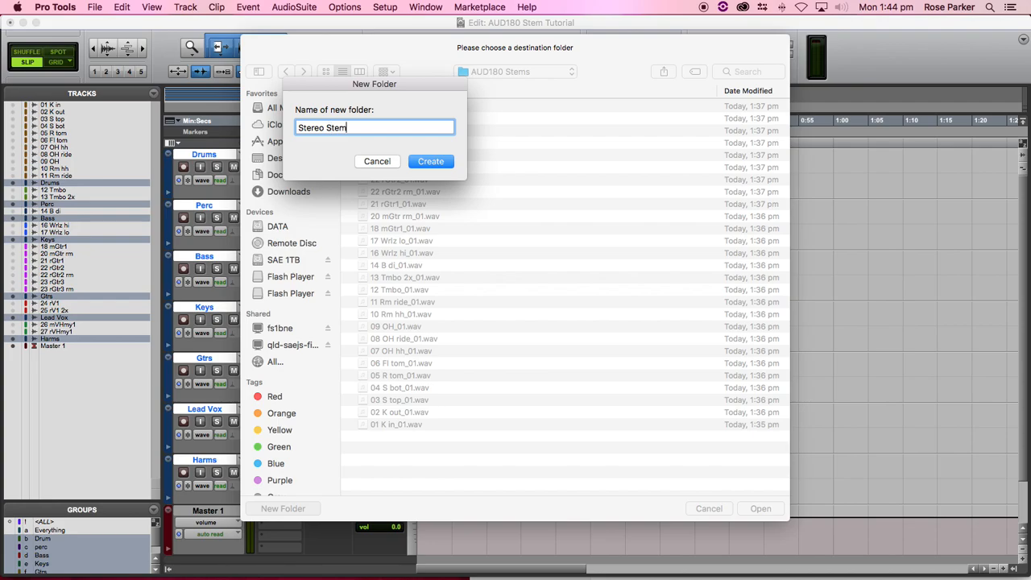
key("Return")
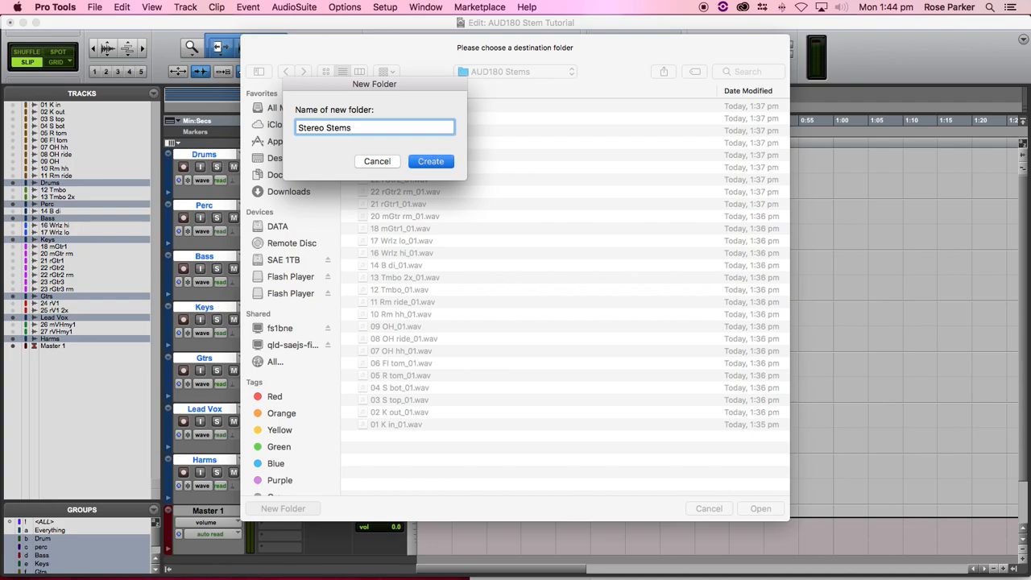
left_click(763, 508)
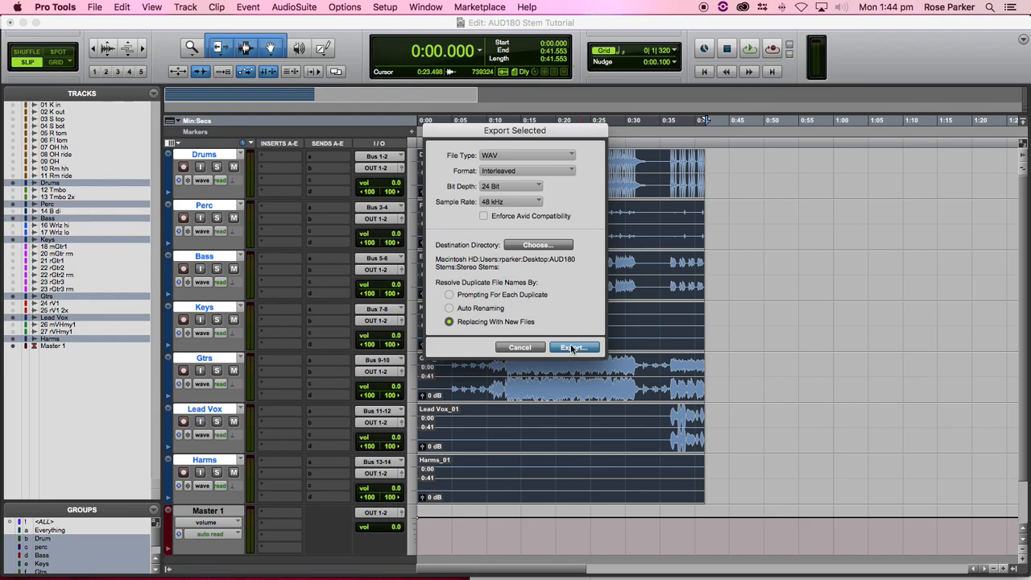
Export the selected stem clips as interleaved WAVs, and switch to Finder to expand the Stereo Stems folder
left_click(572, 348)
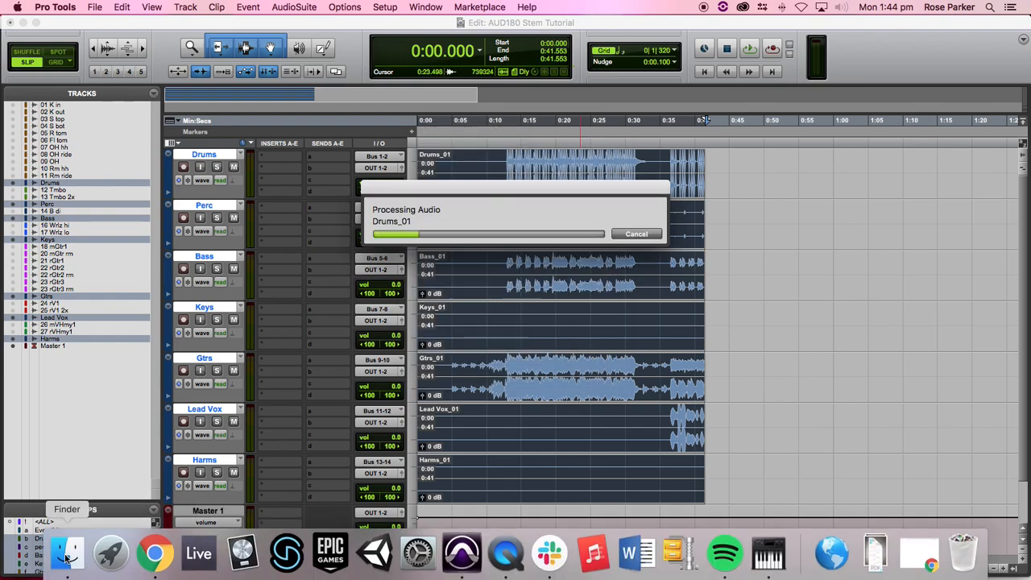
left_click(69, 552)
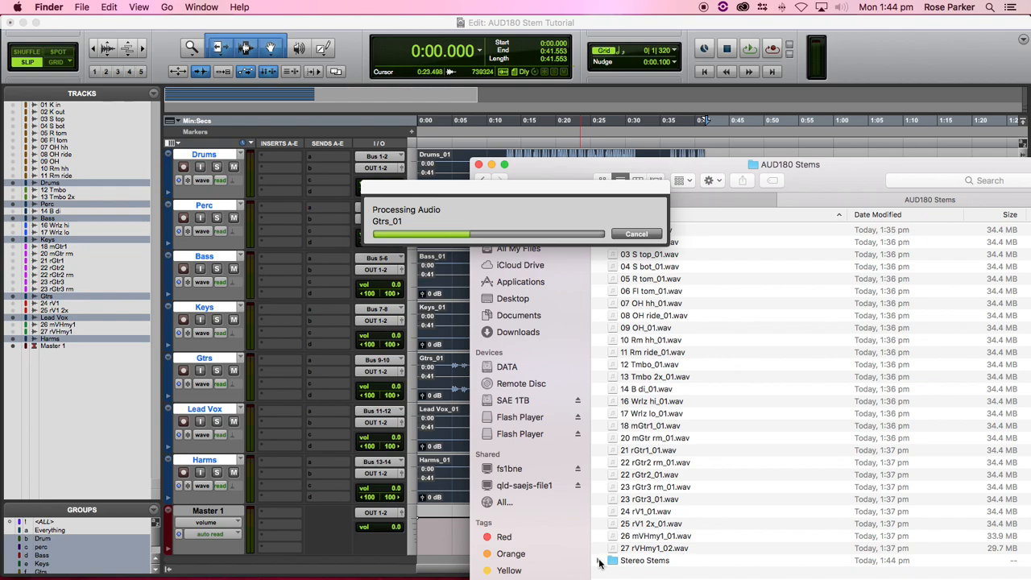
left_click(599, 562)
left_click_drag(790, 173, 715, 31)
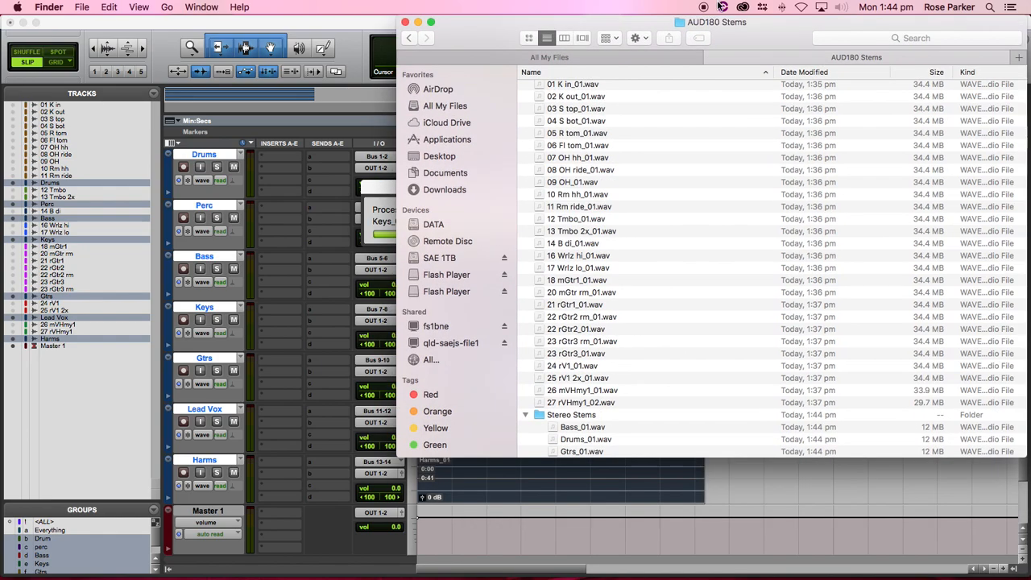
Inspect the file information of Bass_01.wav in the Stereo Stems folder to check its audio channels
scroll(843, 321, "down", 3)
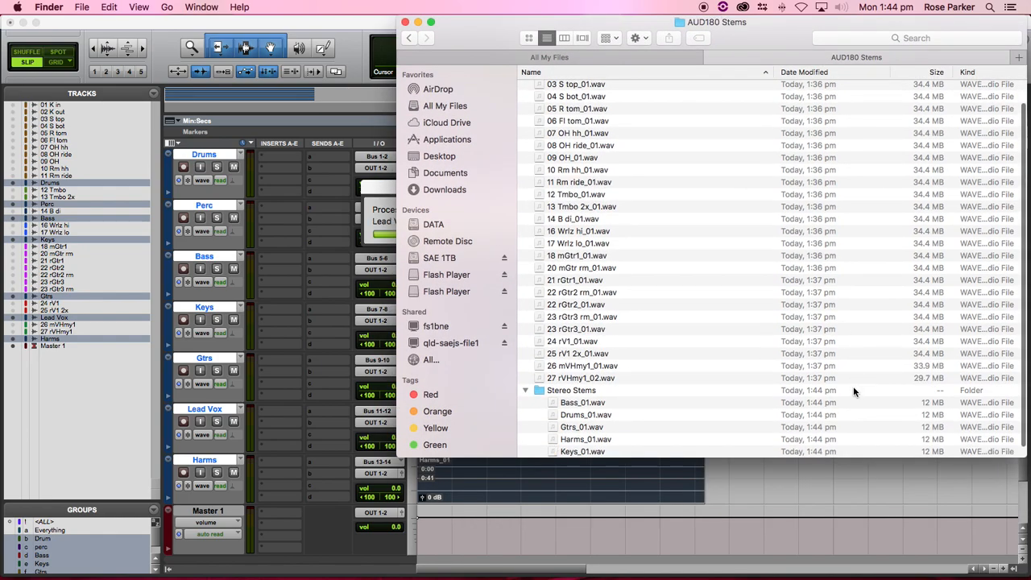
right_click(609, 402)
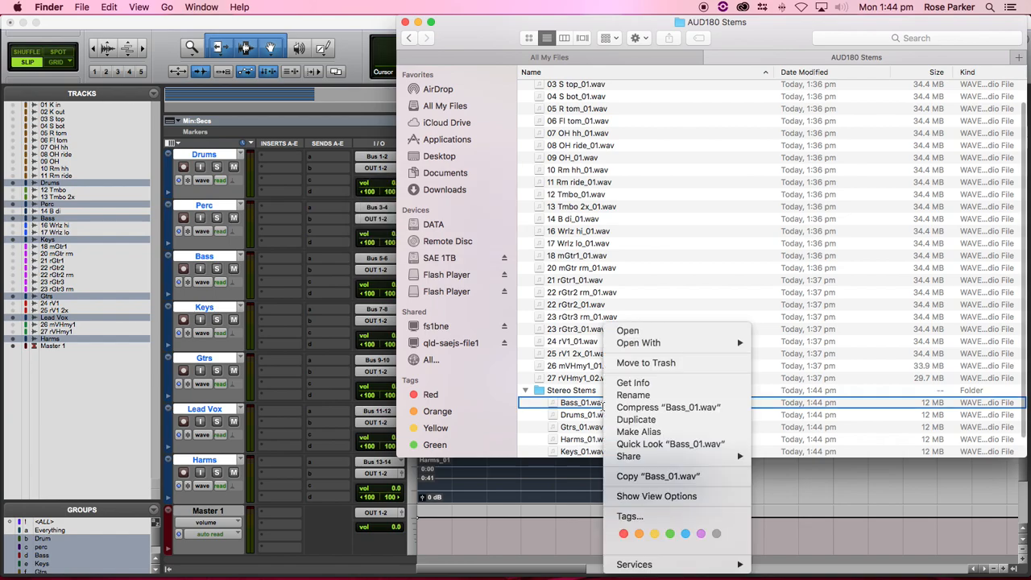
left_click(637, 390)
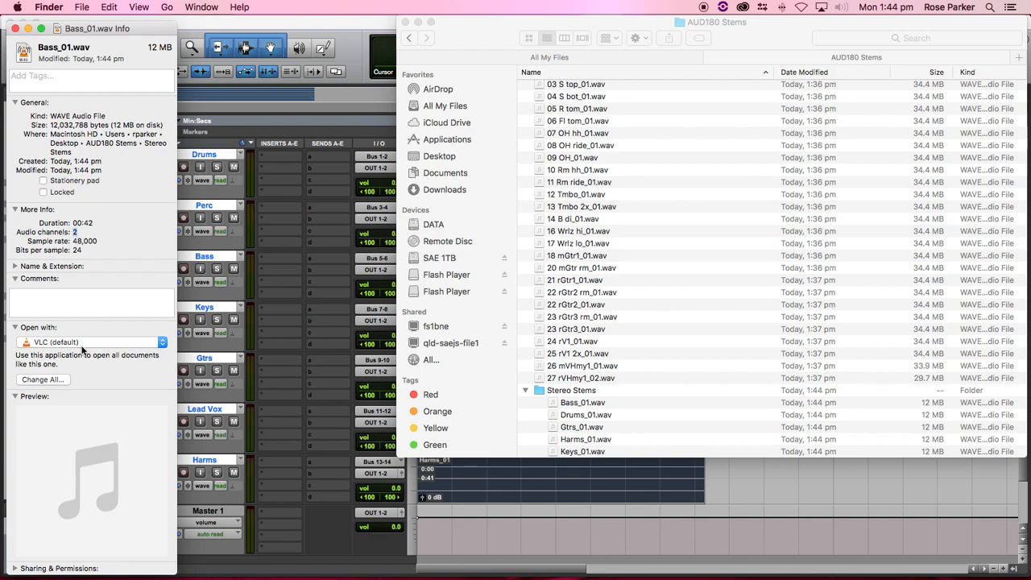
Return to Pro Tools and export the same stem clips again with the format set to separate left and right mono files
left_click(525, 516)
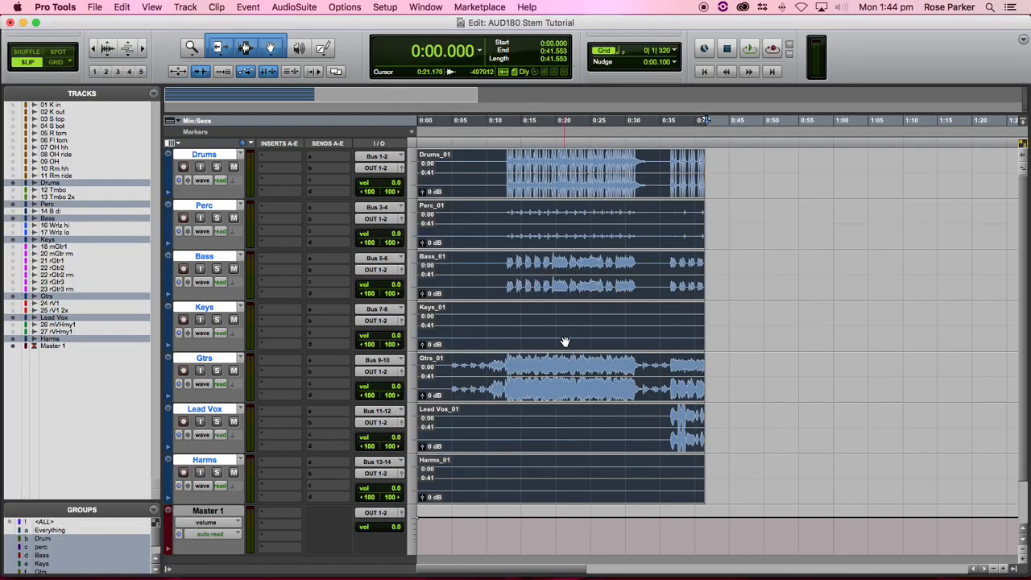
key("super+shift+k")
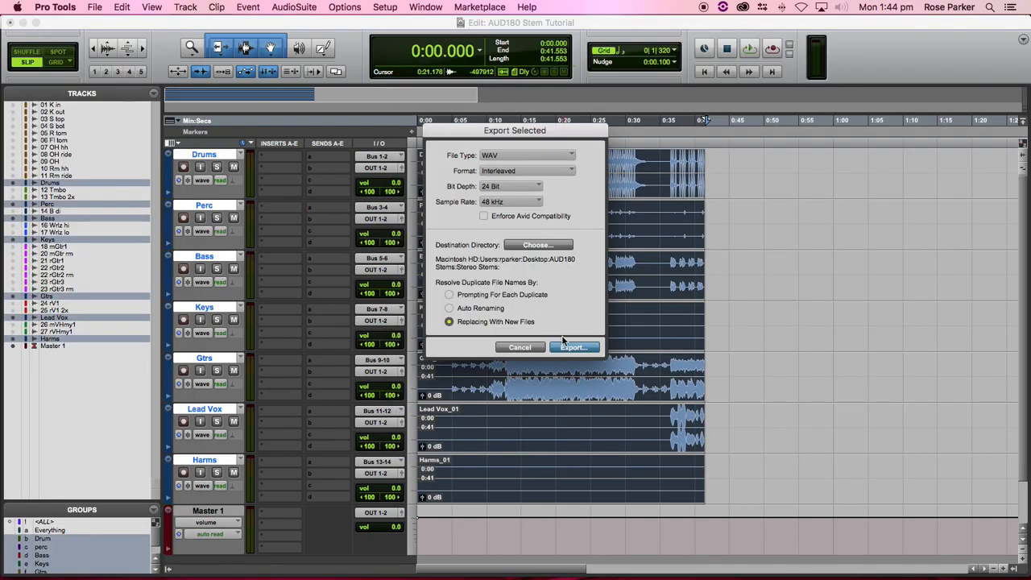
left_click(537, 176)
left_click(516, 159)
left_click(573, 347)
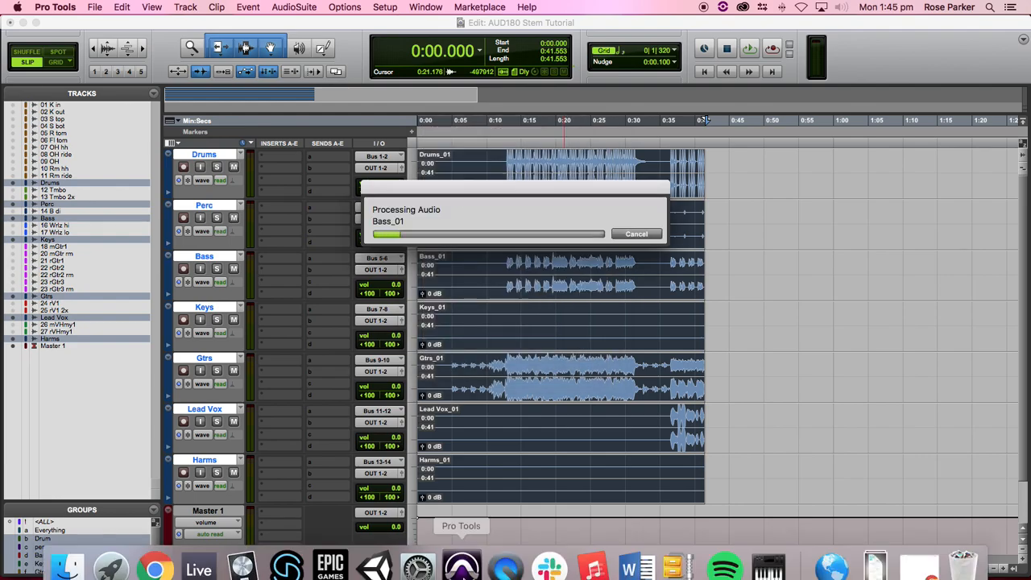
Switch to Finder and compare Bass_01.L.wav and Bass_01.R.wav with the interleaved Bass_01.wav in Stereo Stems
left_click(67, 554)
scroll(669, 421, "down", 3)
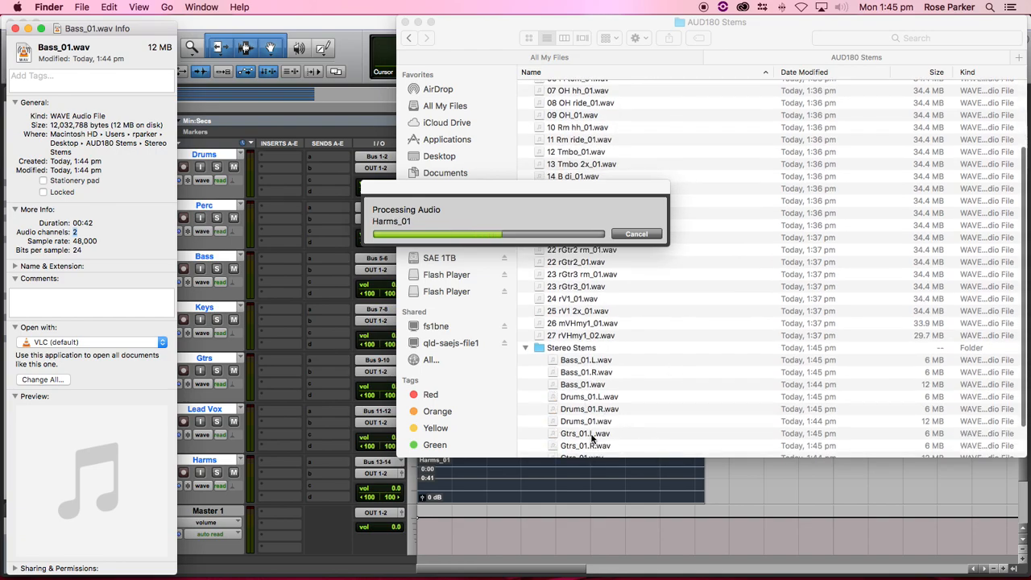
left_click(604, 362)
left_click(613, 359)
left_click(612, 373)
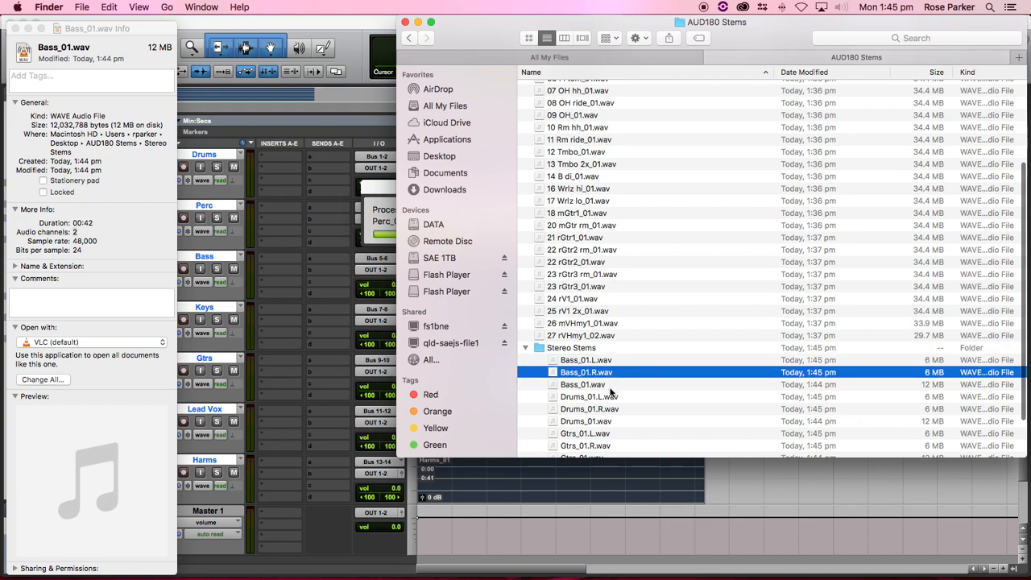
left_click(610, 385)
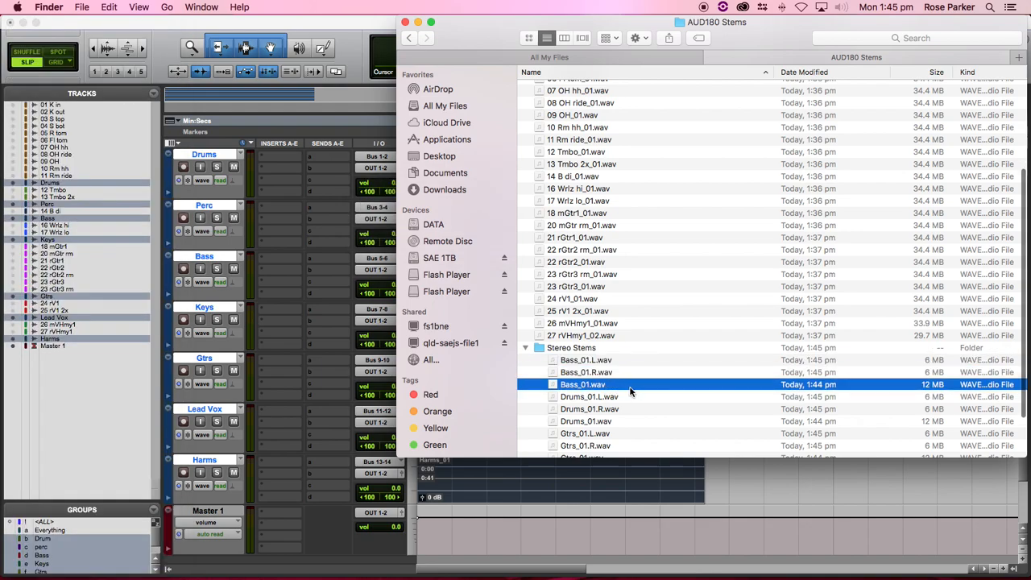
Return to Pro Tools and hide the seven stereo stem tracks, making them inactive
left_click(742, 489)
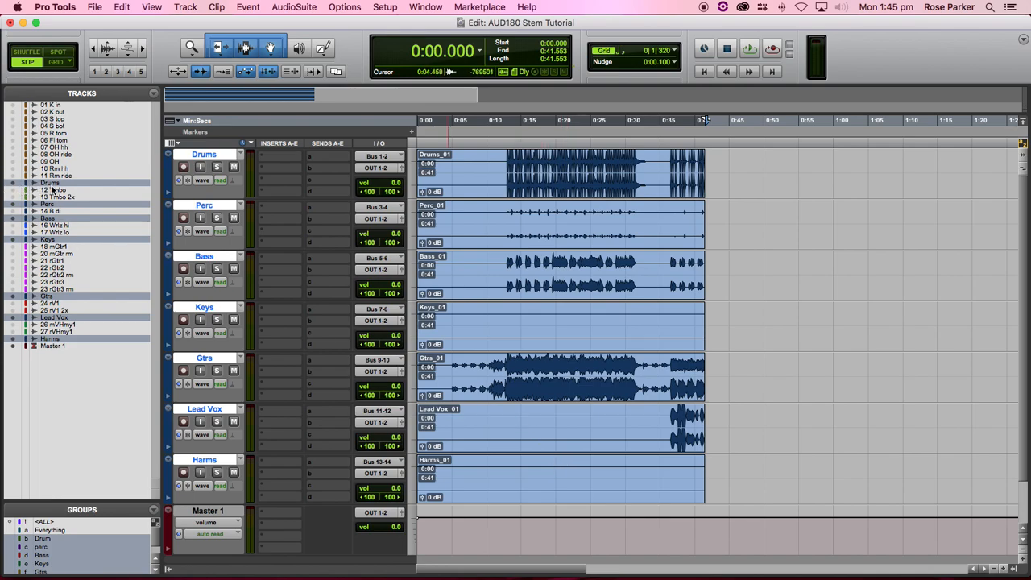
right_click(57, 246)
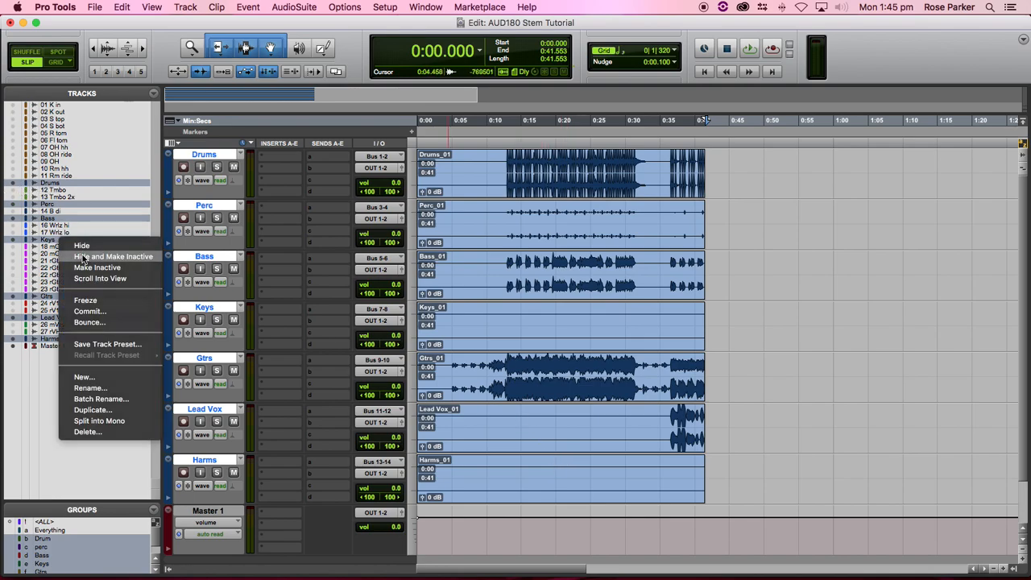
left_click(83, 258)
Show all the original instrument and vocal tracks, from 01 K in to 27 rVHmy1, keeping the Gtrs stem track hidden
left_click_drag(13, 331, 21, 296)
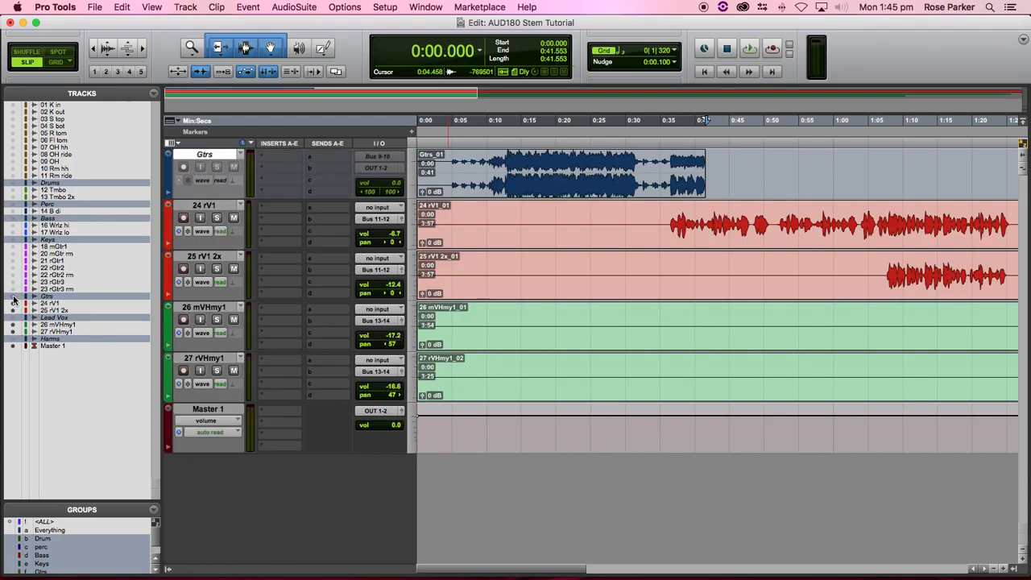
left_click(13, 297)
left_click_drag(13, 249, 16, 179)
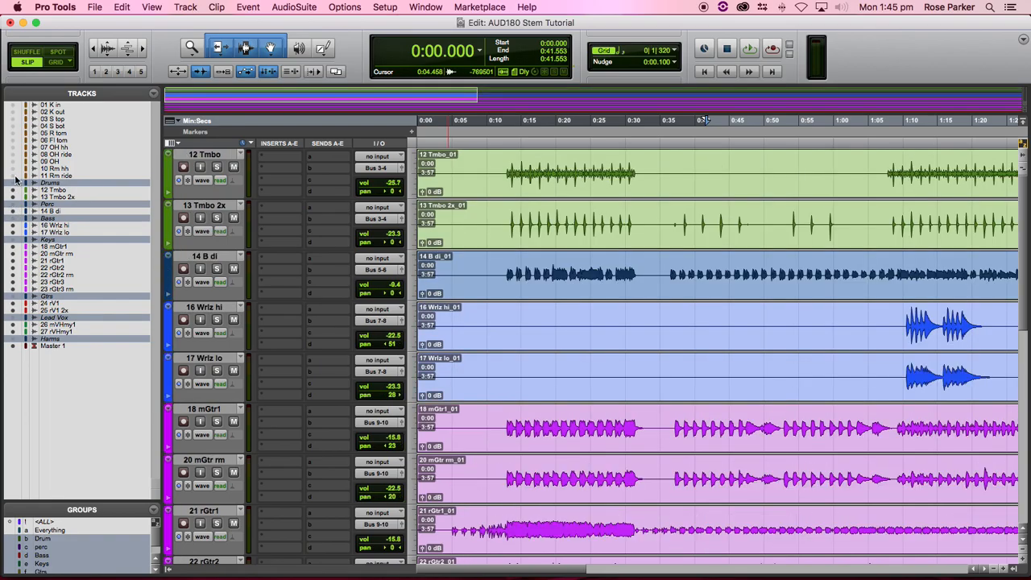
Look over the full length of the original tracks, from 01 K in down to Master 1
scroll(522, 290, "down", 10)
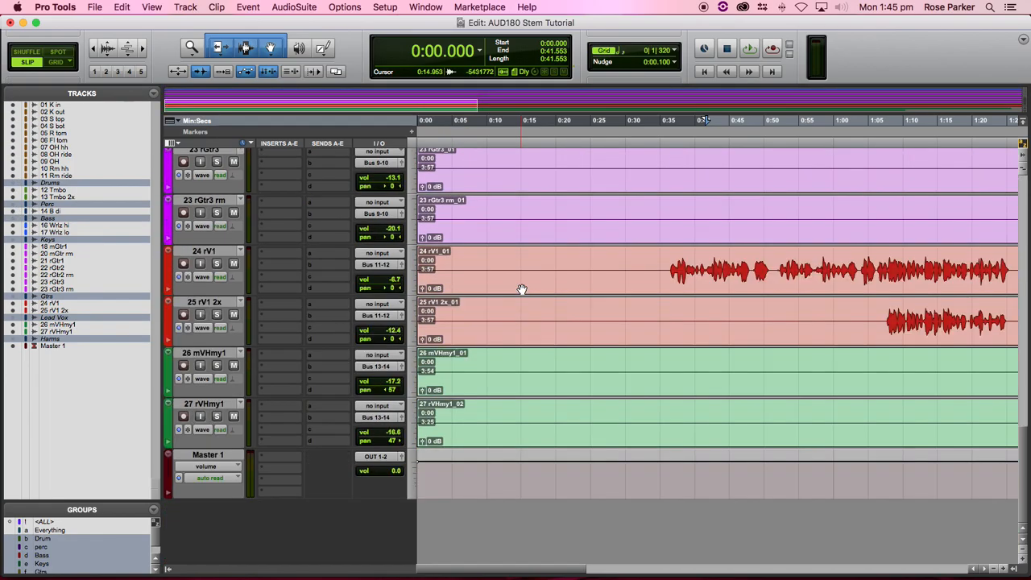
scroll(522, 290, "up", 6)
scroll(522, 291, "up", 5)
key("r")
key("r")
key("r")
scroll(534, 291, "down", 10)
scroll(534, 293, "up", 6)
scroll(534, 291, "up", 5)
scroll(545, 295, "down", 10)
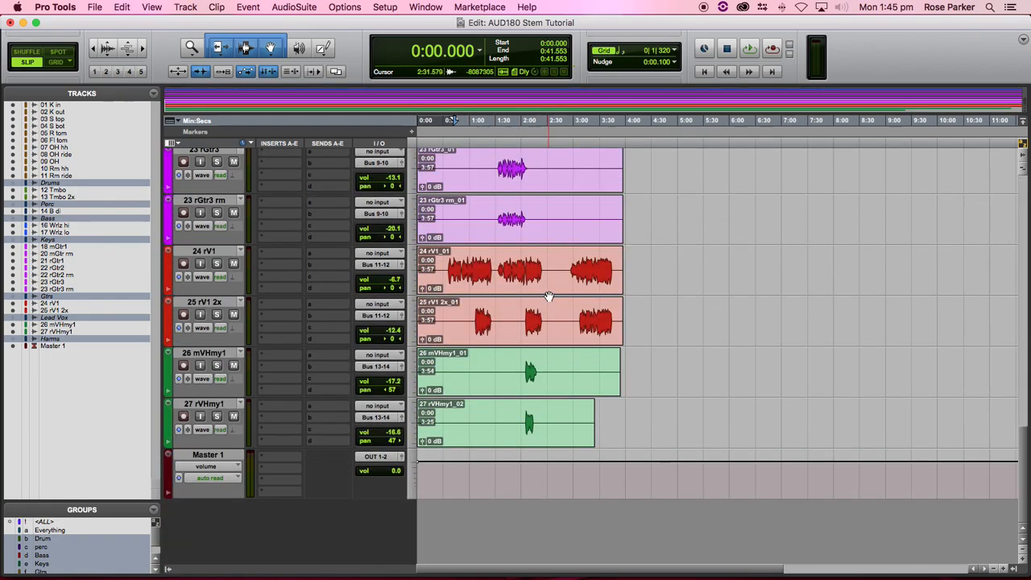
scroll(609, 428, "up", 5)
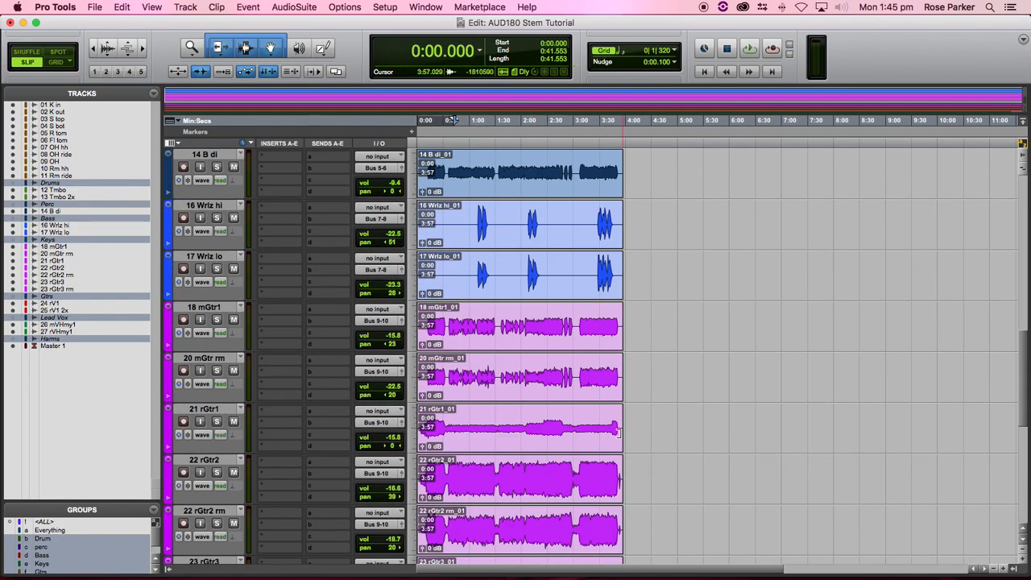
scroll(619, 427, "up", 5)
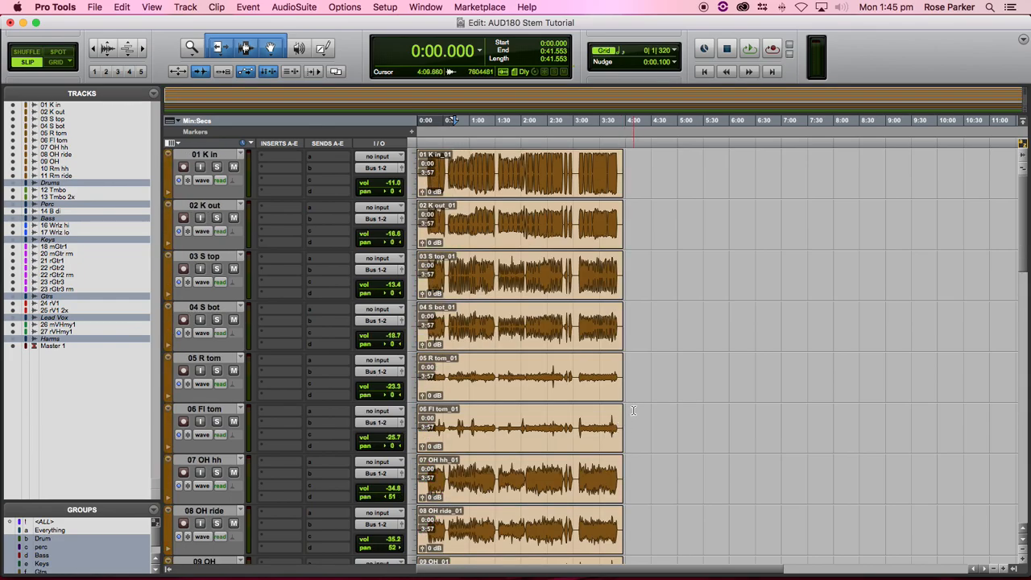
key("t")
scroll(642, 398, "down", 10)
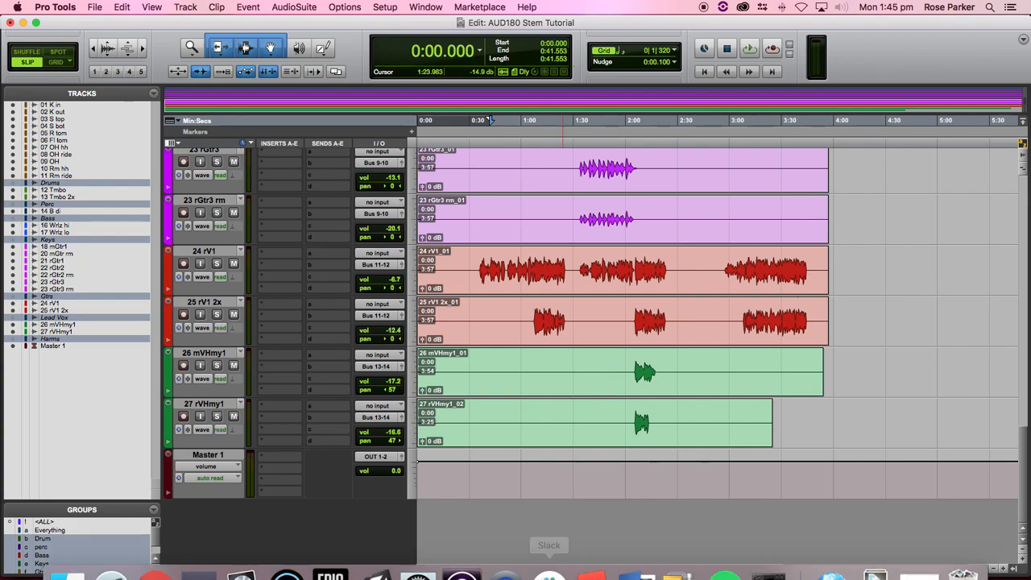
mouse_move(372, 575)
left_click(505, 554)
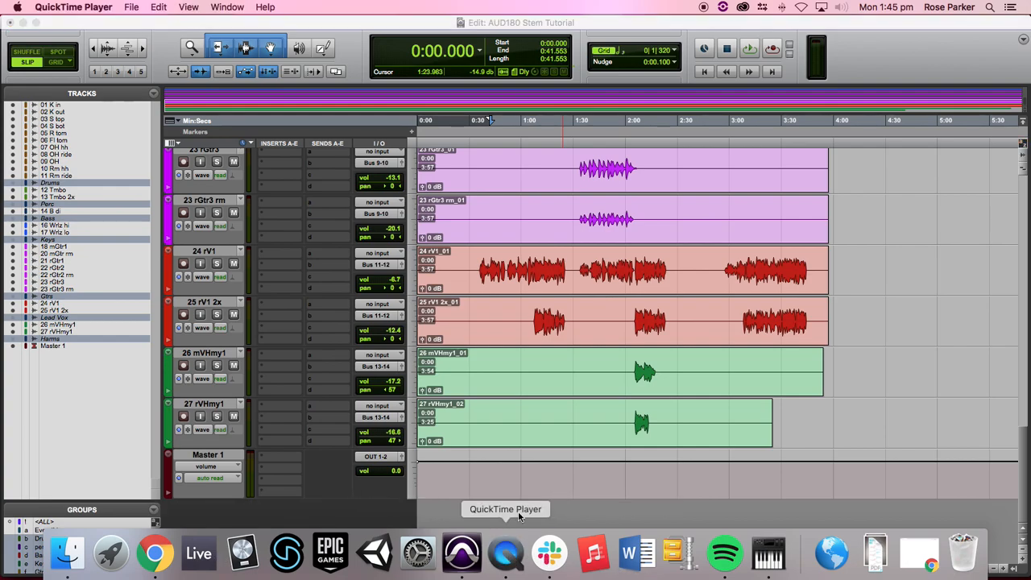